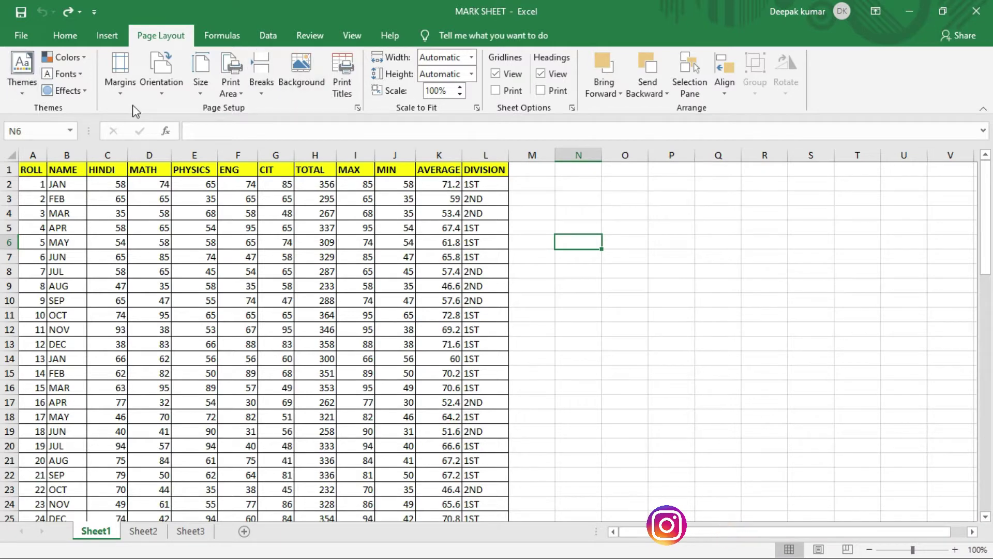
Apply the Circuit theme to the workbook, and switch it back to the Office theme
click(644, 285)
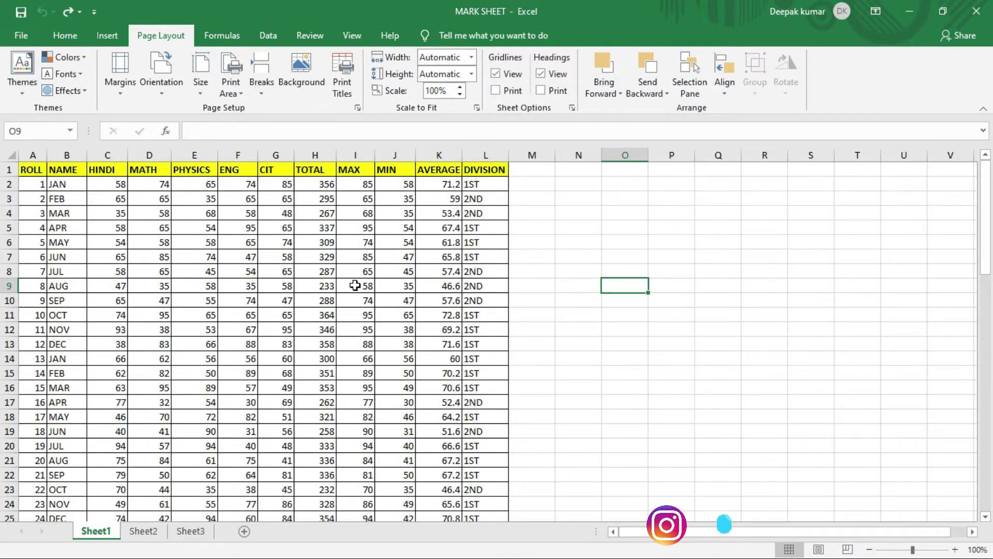
click(22, 88)
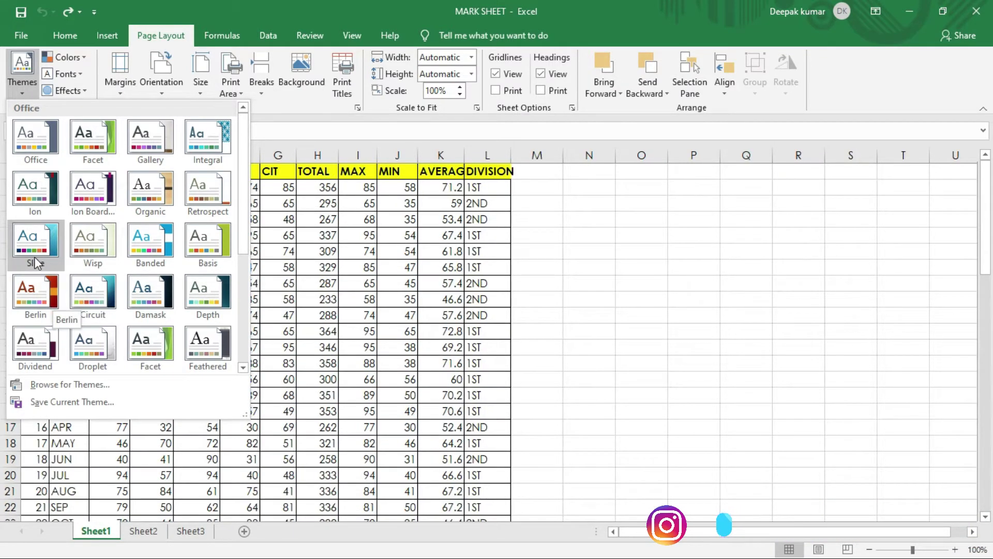
click(88, 305)
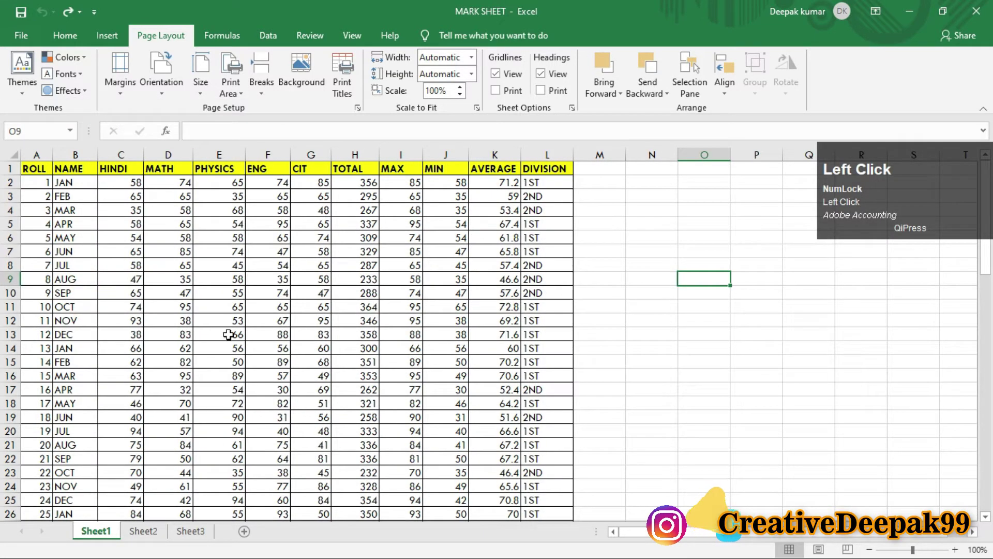
click(27, 93)
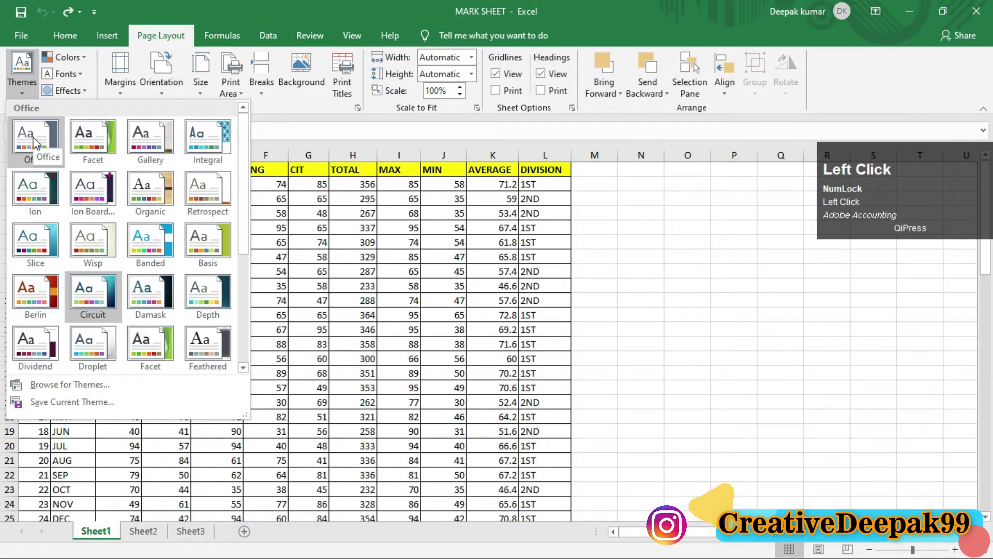
click(29, 147)
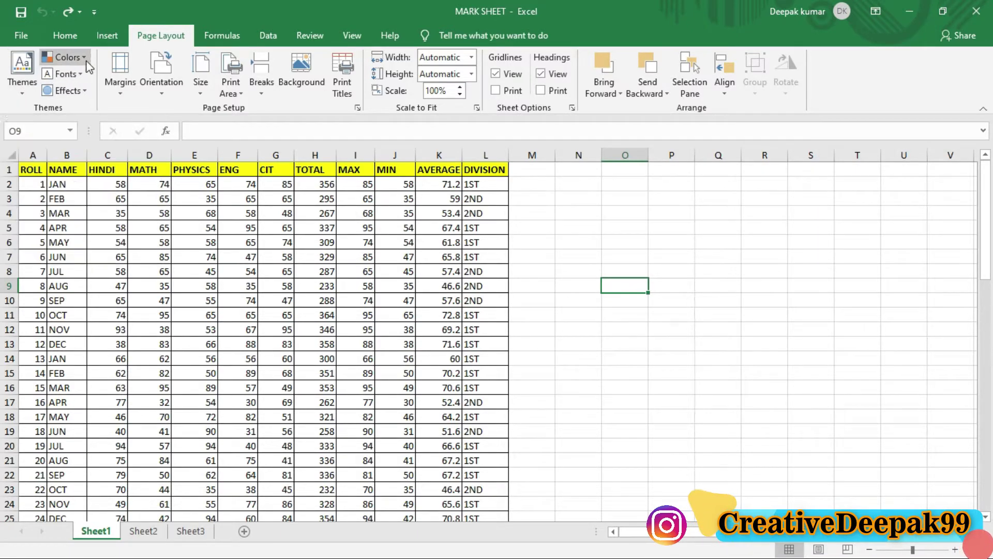
Apply the Circuit theme to the workbook and set the theme colors to Violet II
click(21, 89)
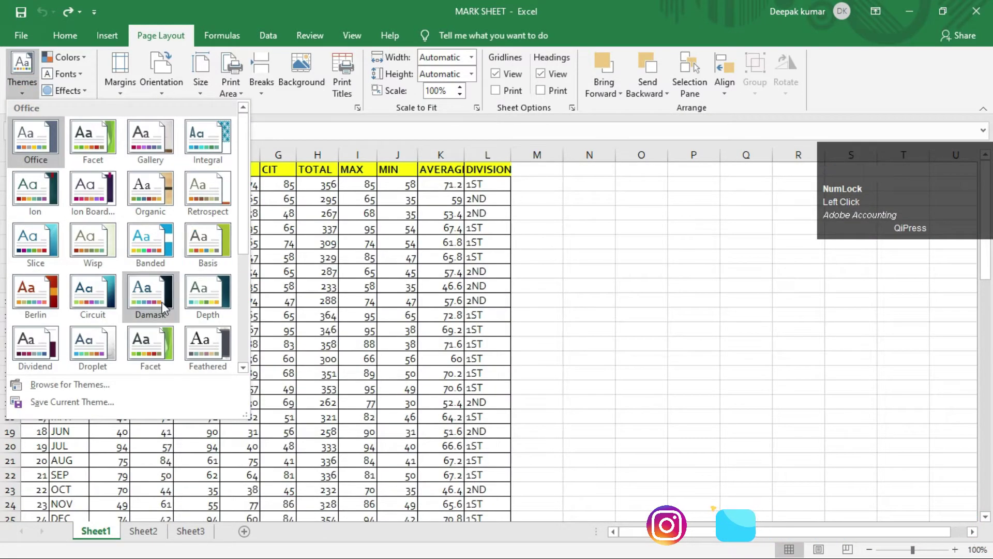
click(107, 300)
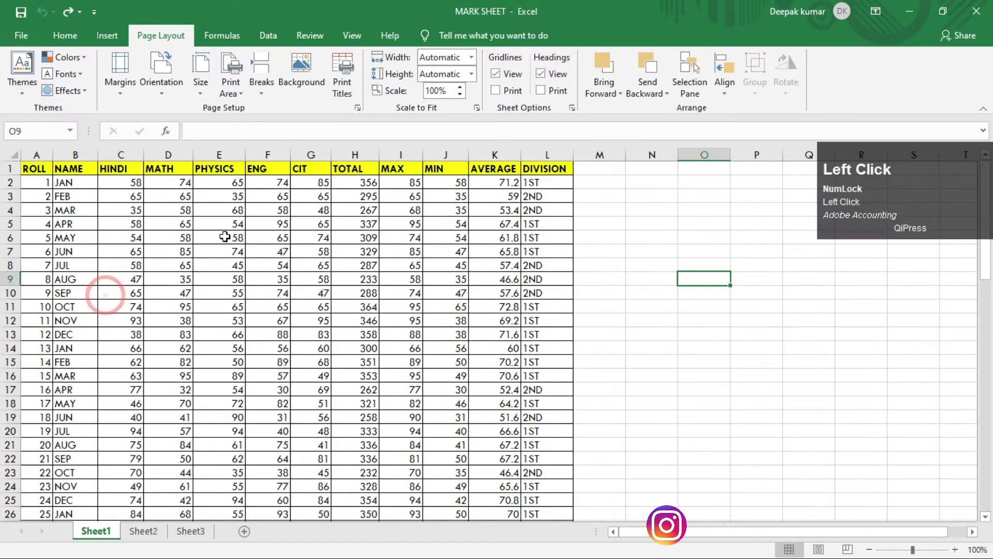
click(73, 57)
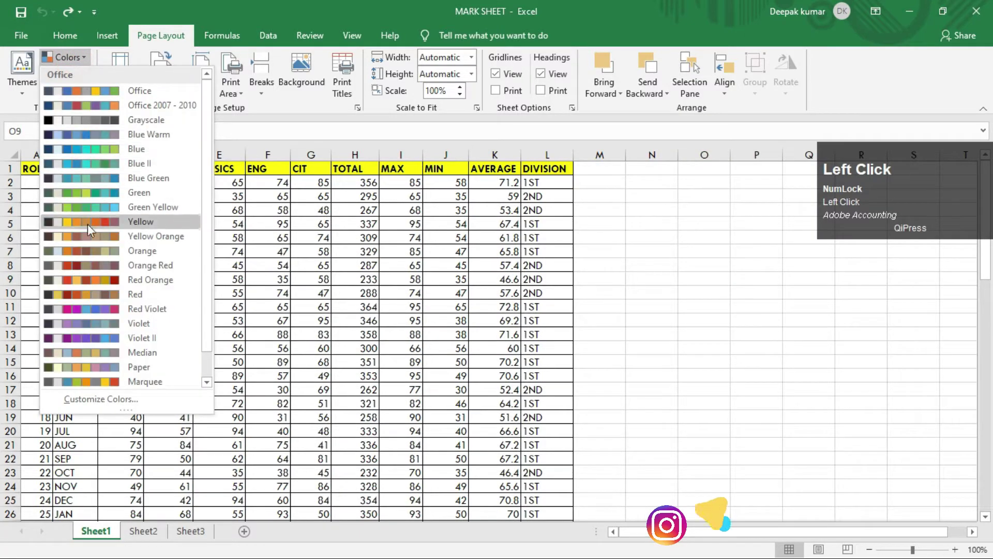
click(102, 323)
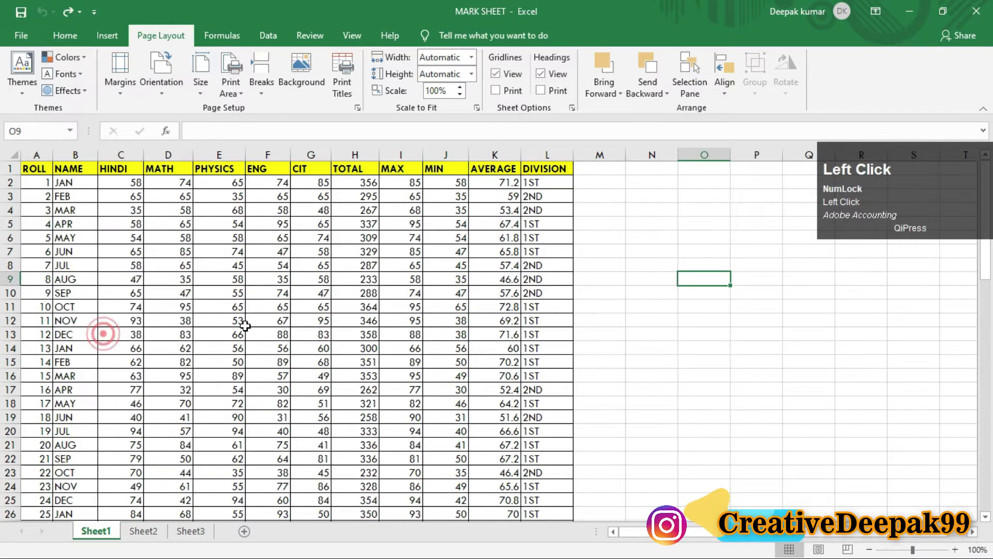
Select the range A5:K17 in the marks table and look through the available theme color sets
click(227, 307)
drag(42, 221, 497, 394)
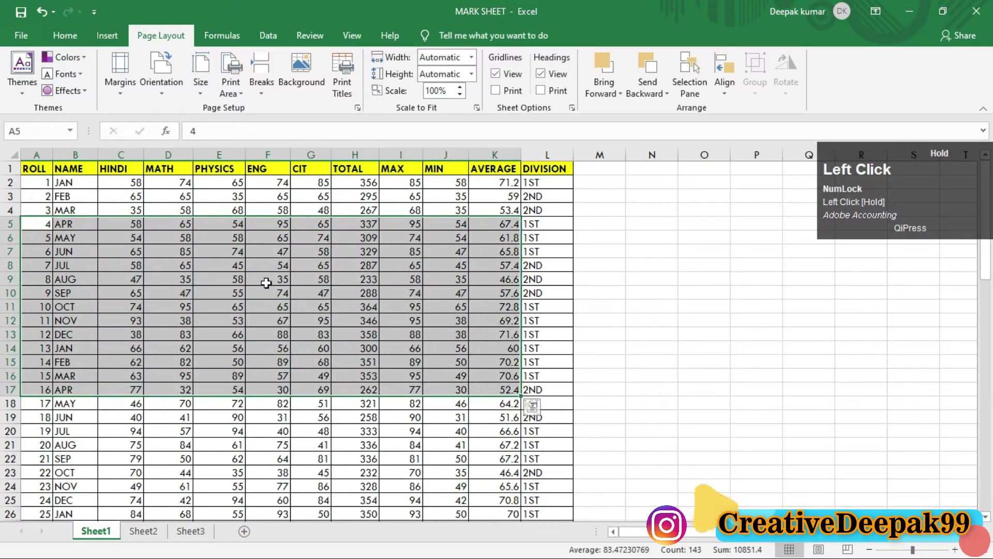
click(72, 58)
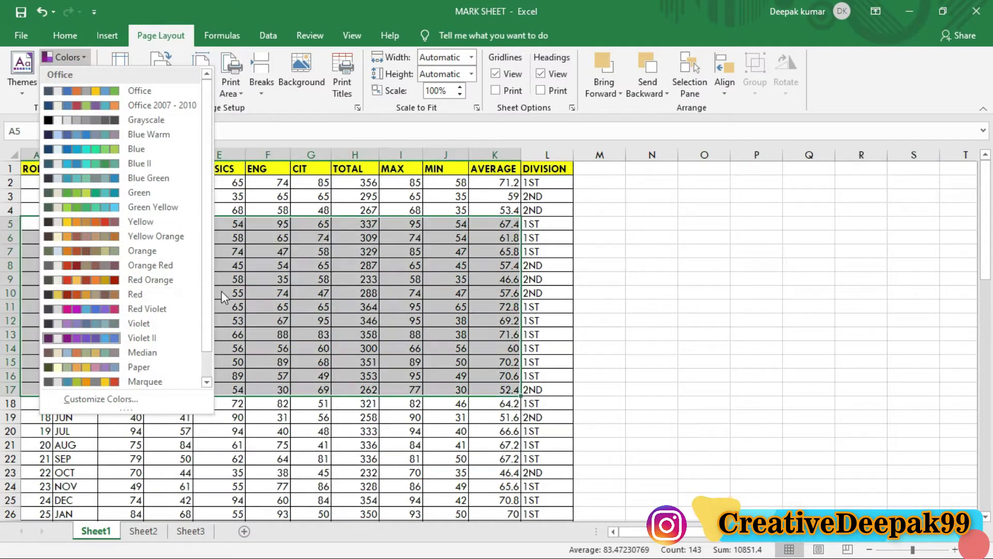
click(274, 266)
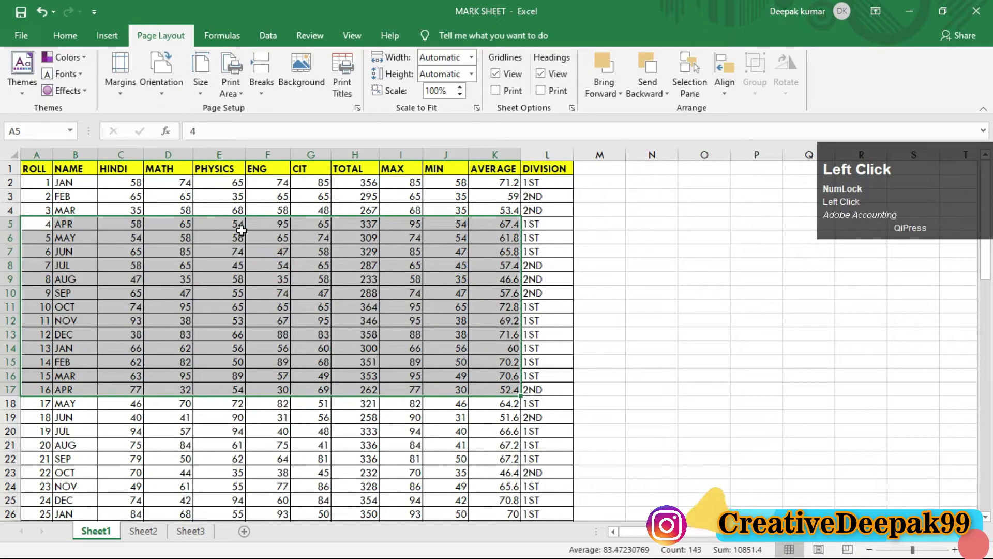
click(208, 284)
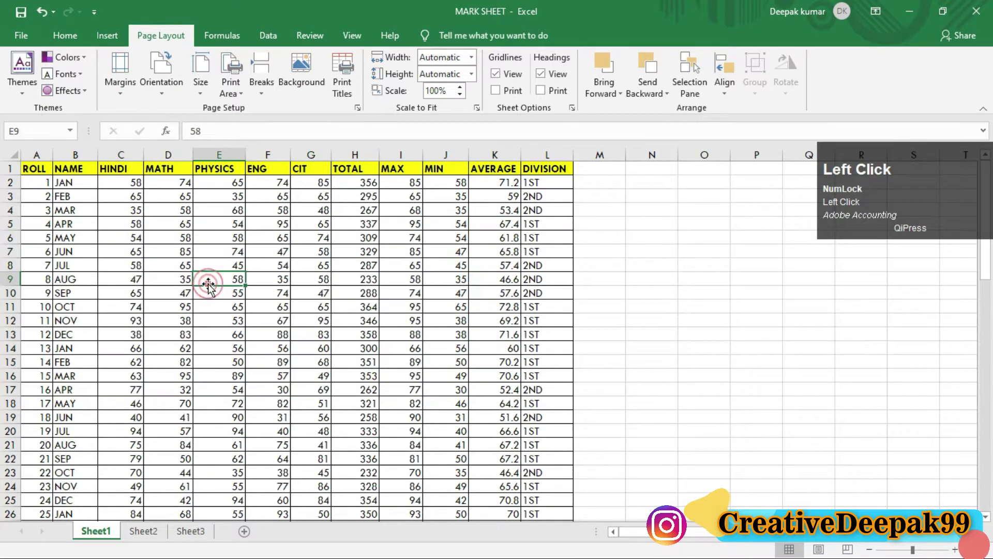
Apply the Accent4 cell style to the empty range N4:R12 beside the marks table
click(66, 37)
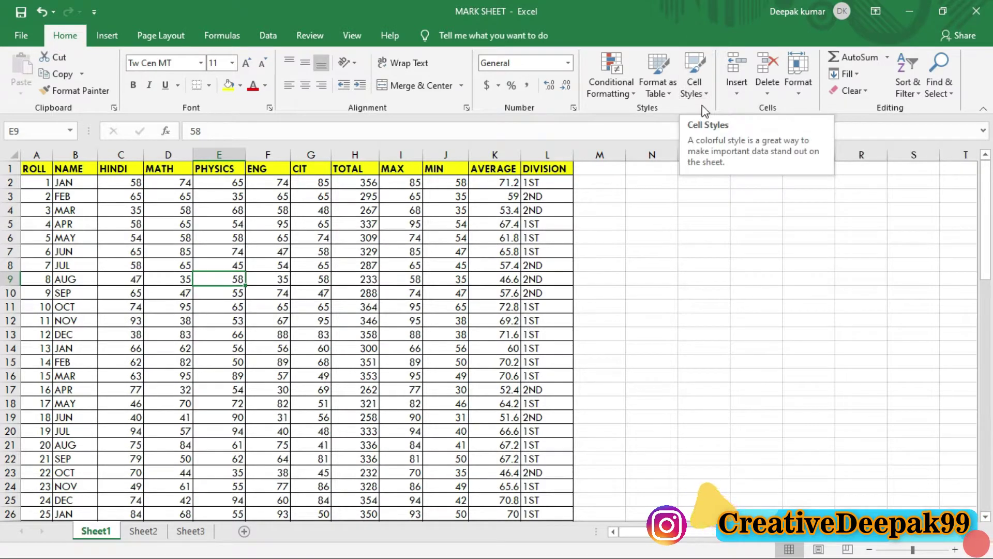
click(133, 196)
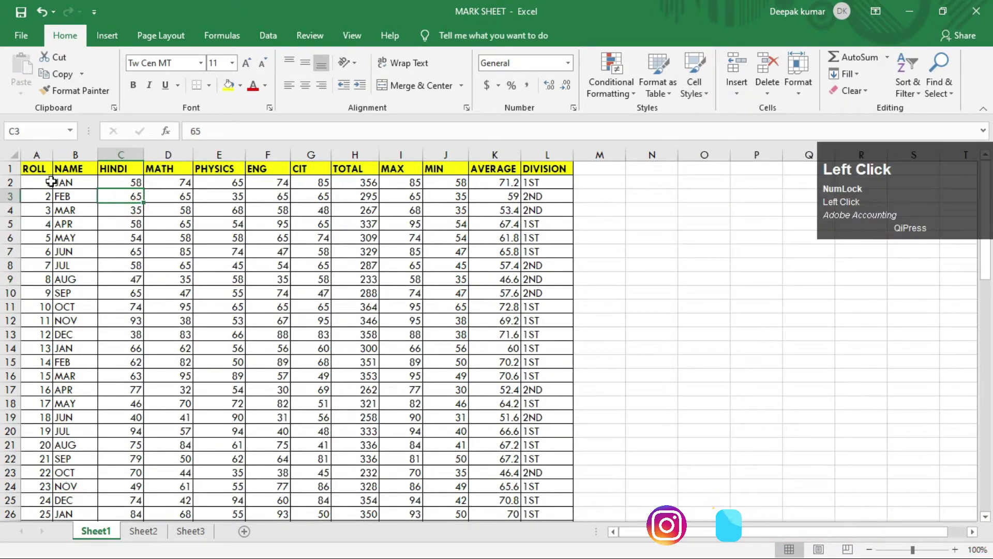
drag(51, 181, 53, 182)
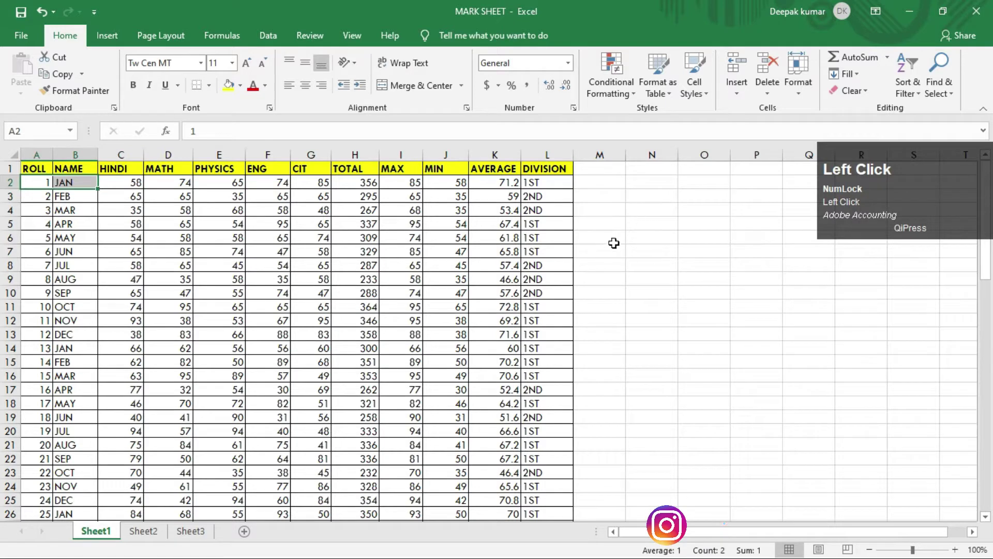
drag(657, 204, 876, 322)
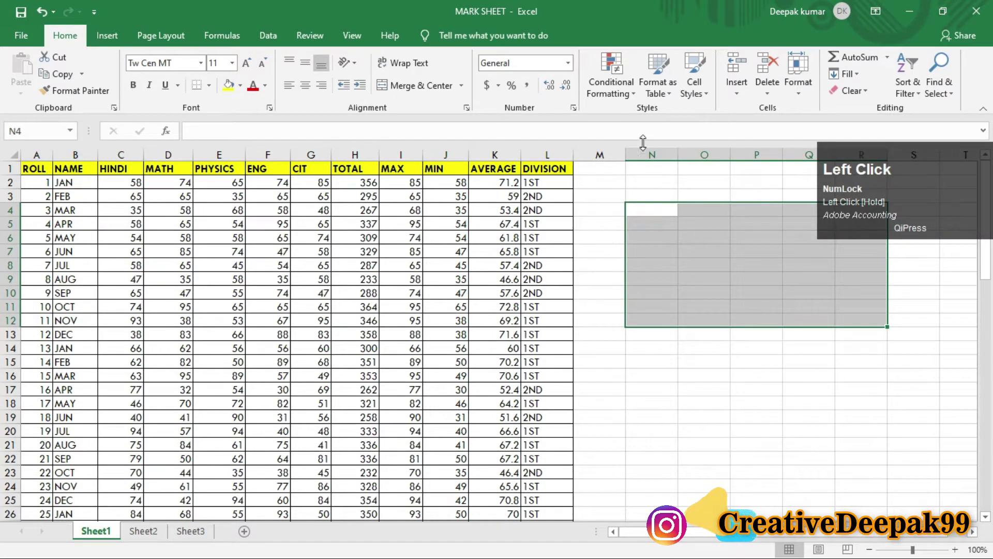
click(700, 96)
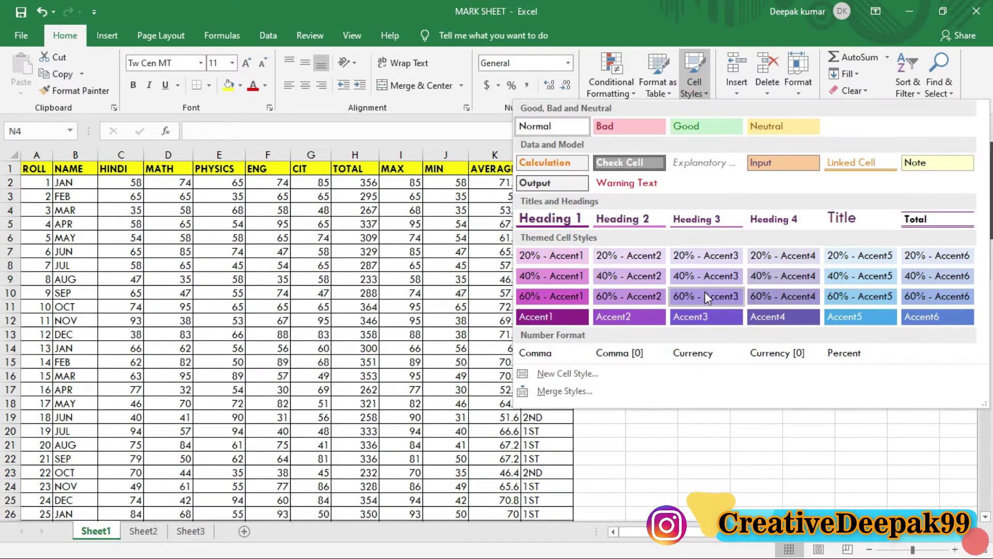
click(774, 316)
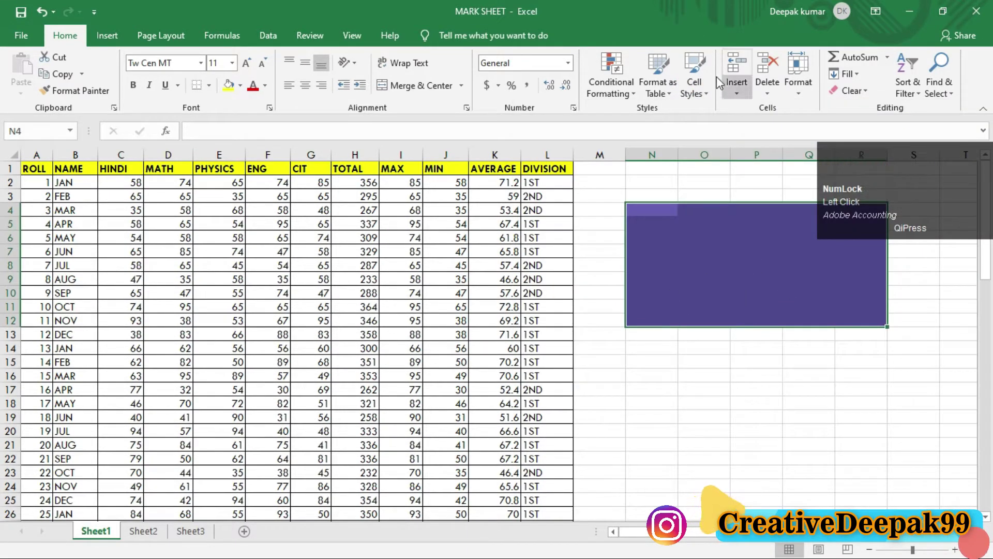
click(702, 85)
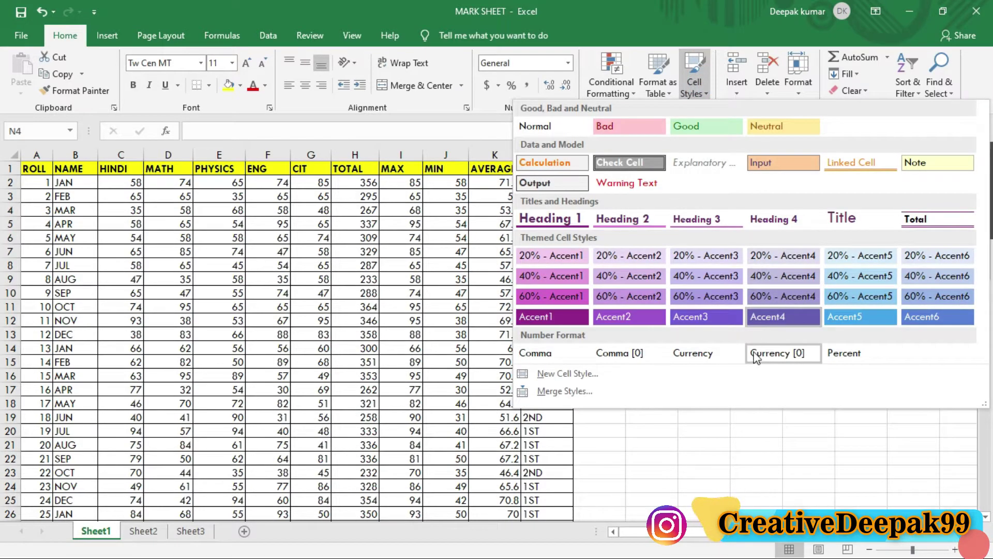
click(742, 440)
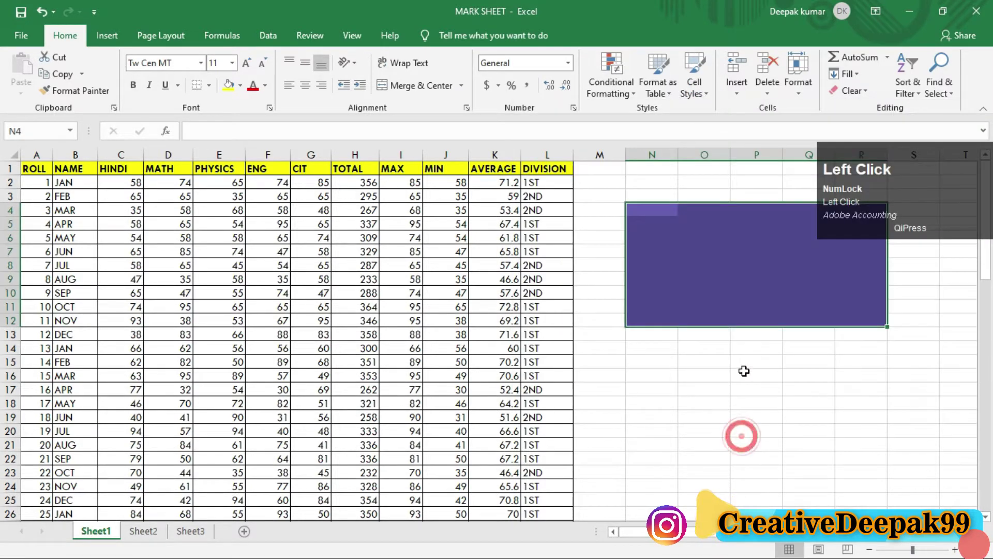
Change the theme colors of the workbook to the Green set
click(174, 46)
click(73, 62)
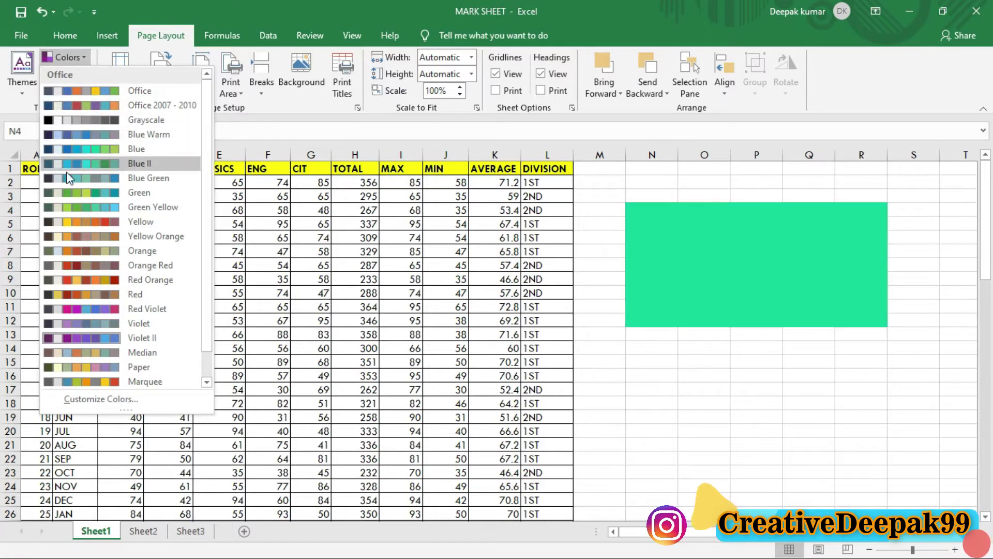
click(69, 195)
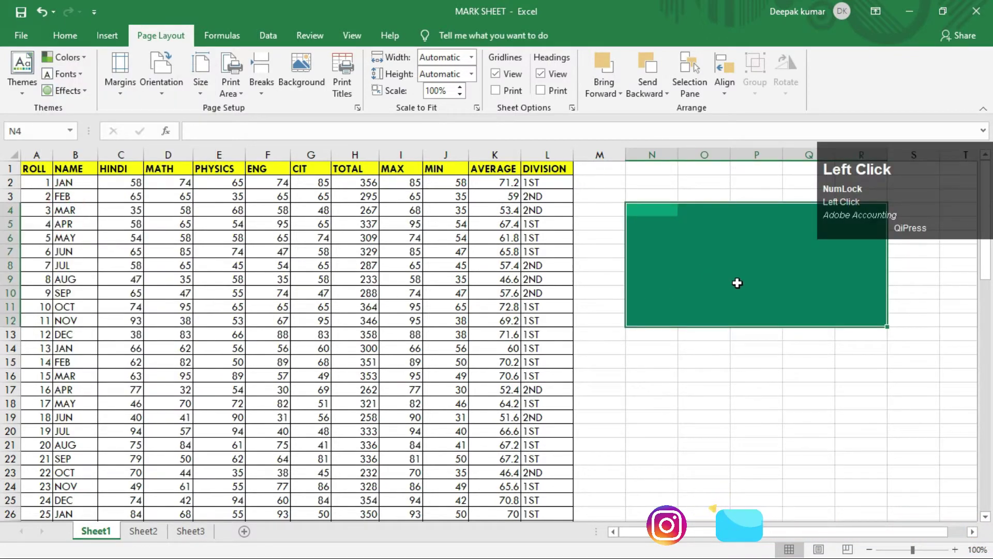
Reset the filled range N4:R12 to the Normal cell style
click(65, 35)
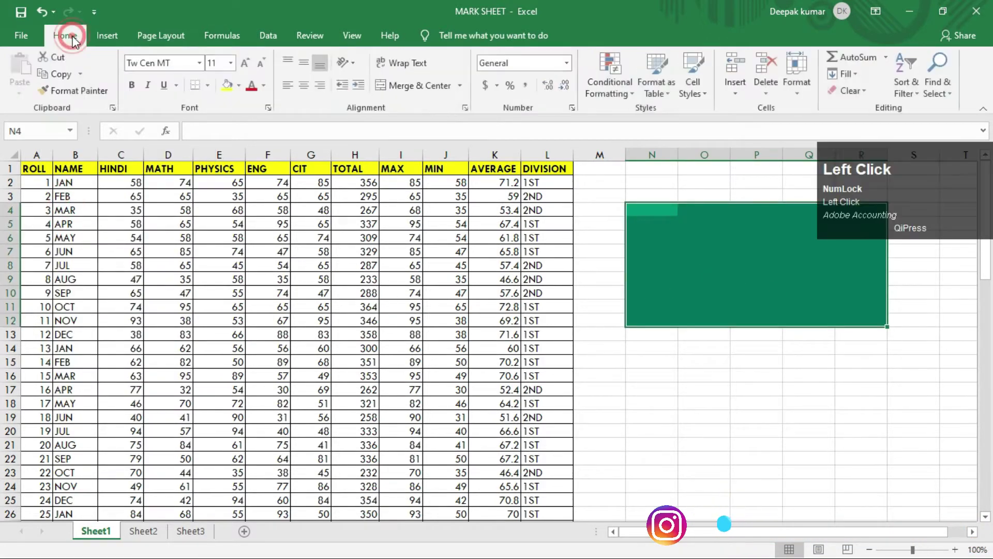
click(692, 93)
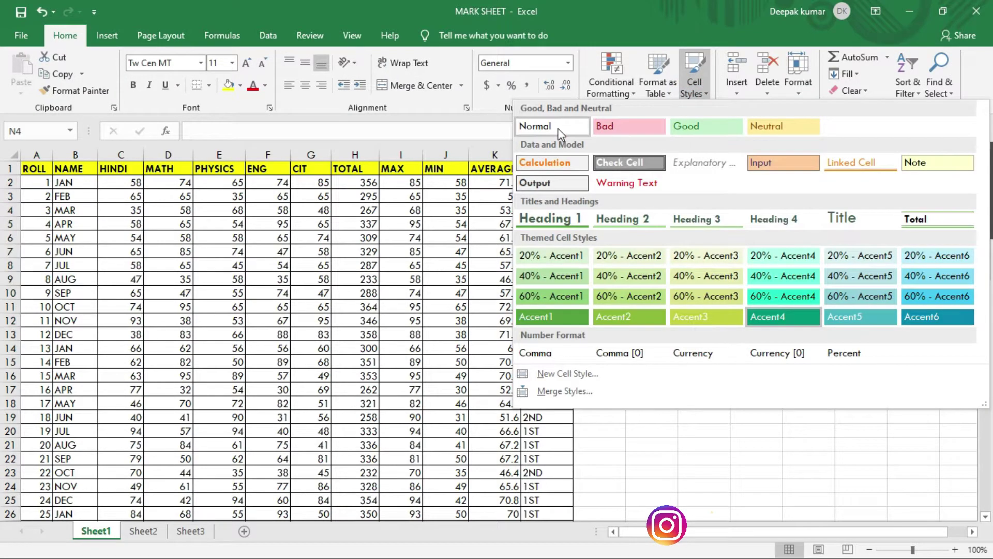
click(538, 127)
click(754, 294)
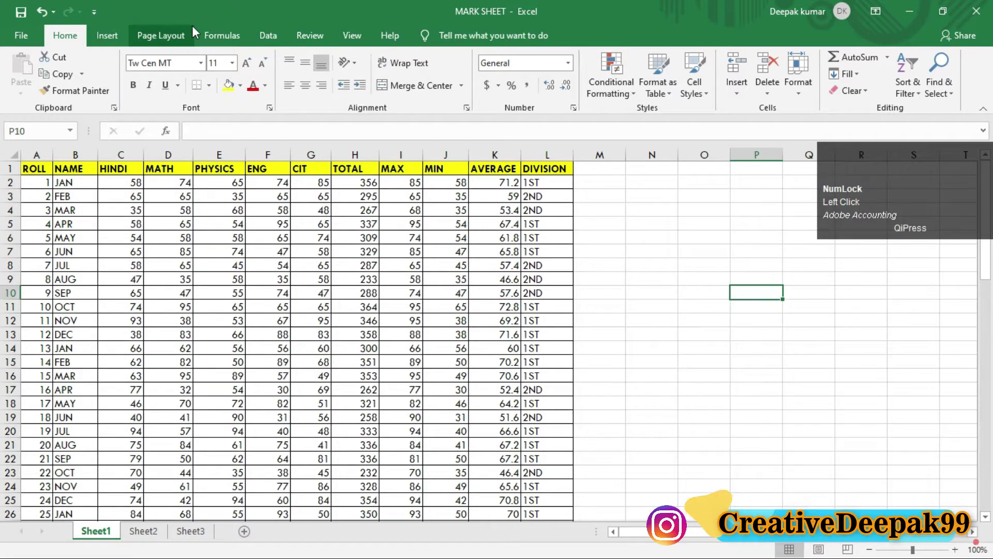
Look through the available theme font sets and the font list for cell text
click(166, 36)
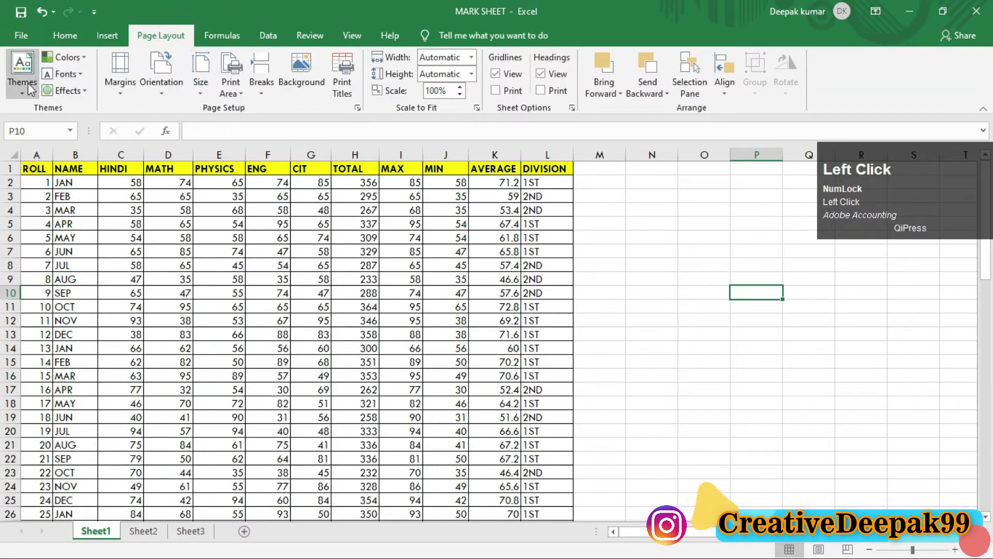
click(74, 75)
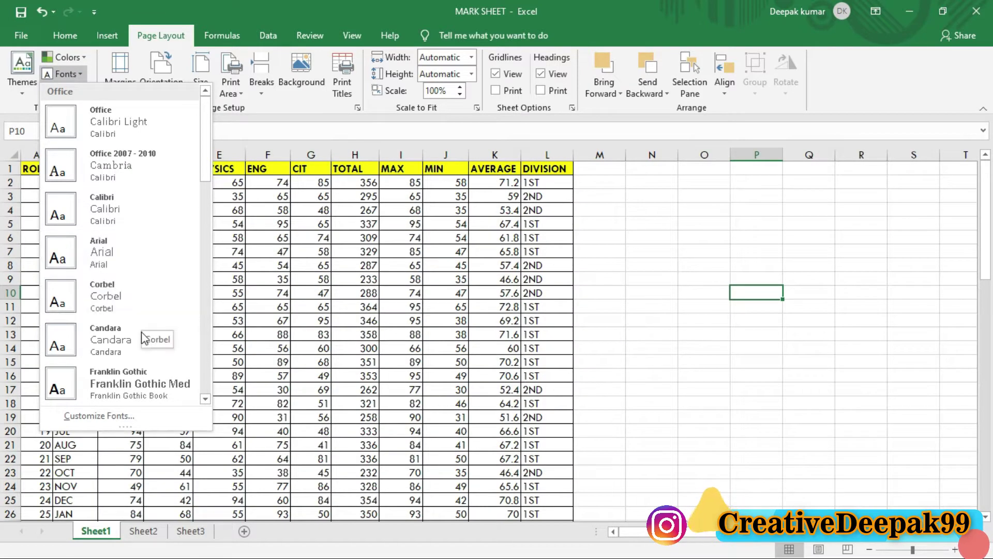
drag(205, 171, 205, 308)
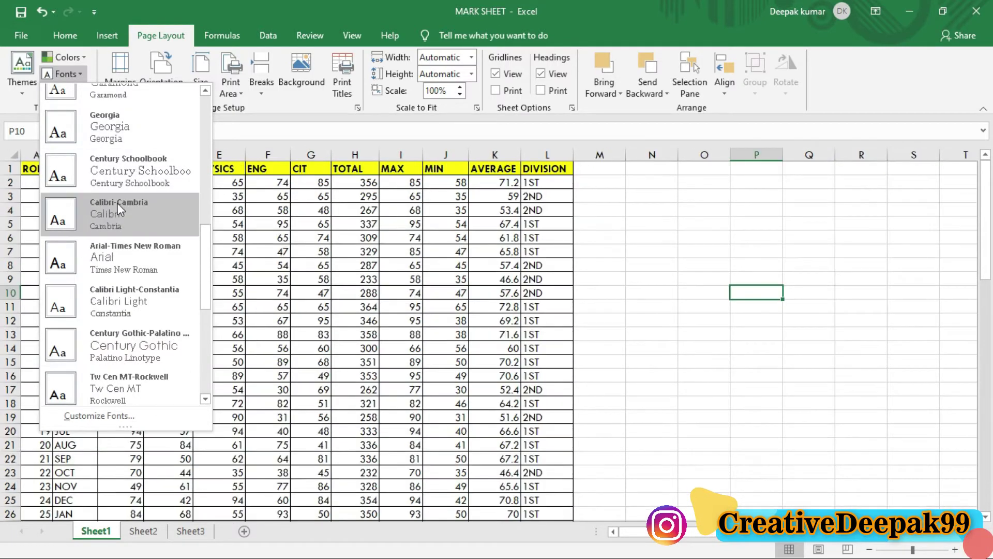
click(65, 35)
click(65, 35)
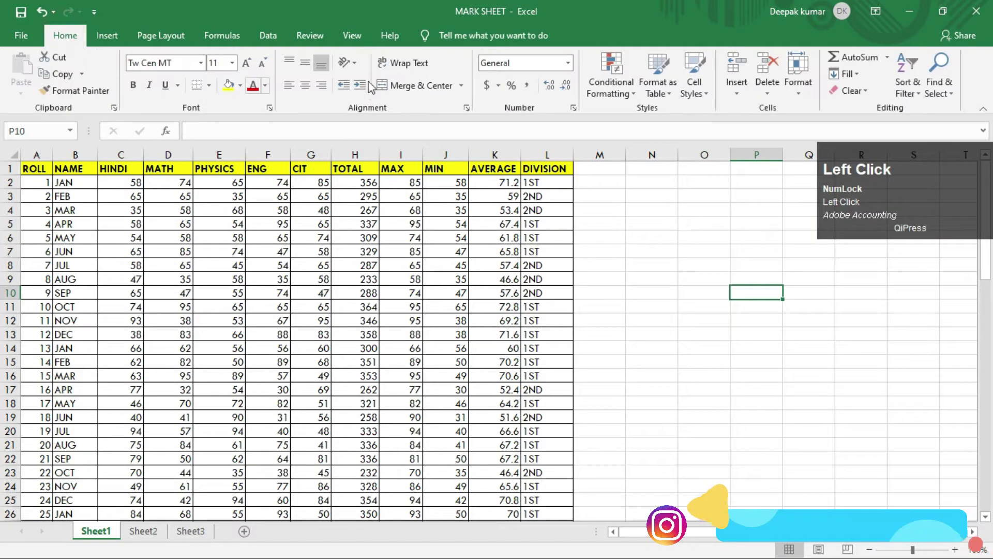
click(201, 62)
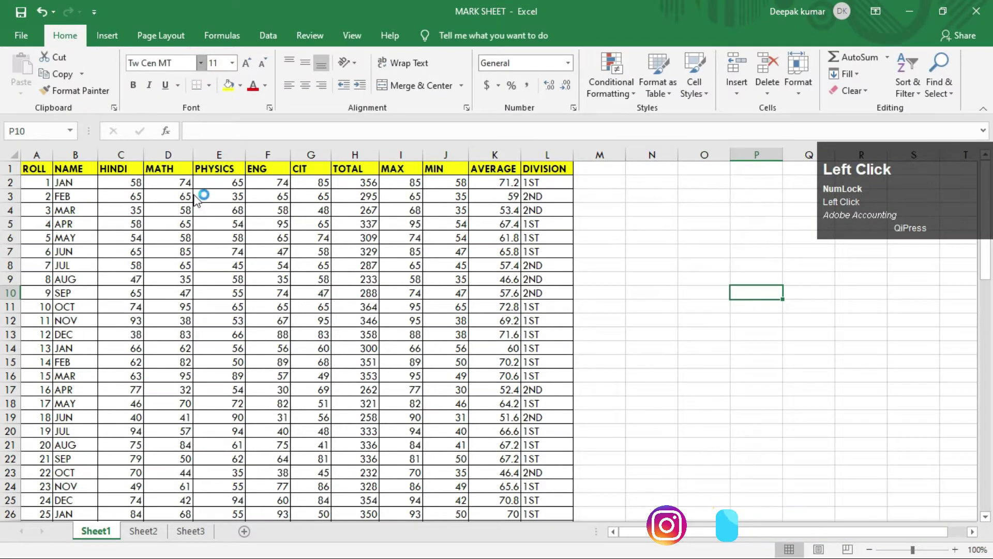
click(442, 305)
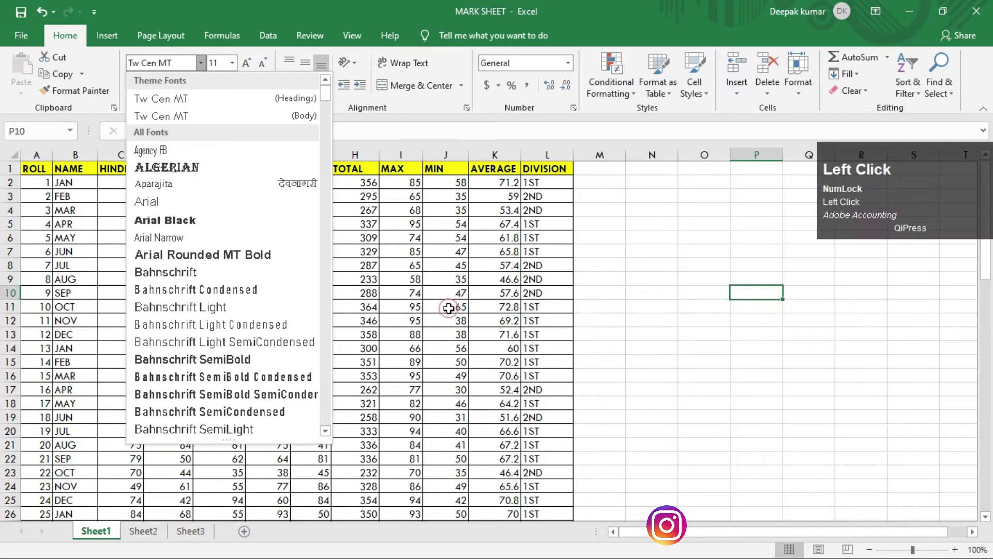
Restore the Office theme for the whole workbook
click(176, 35)
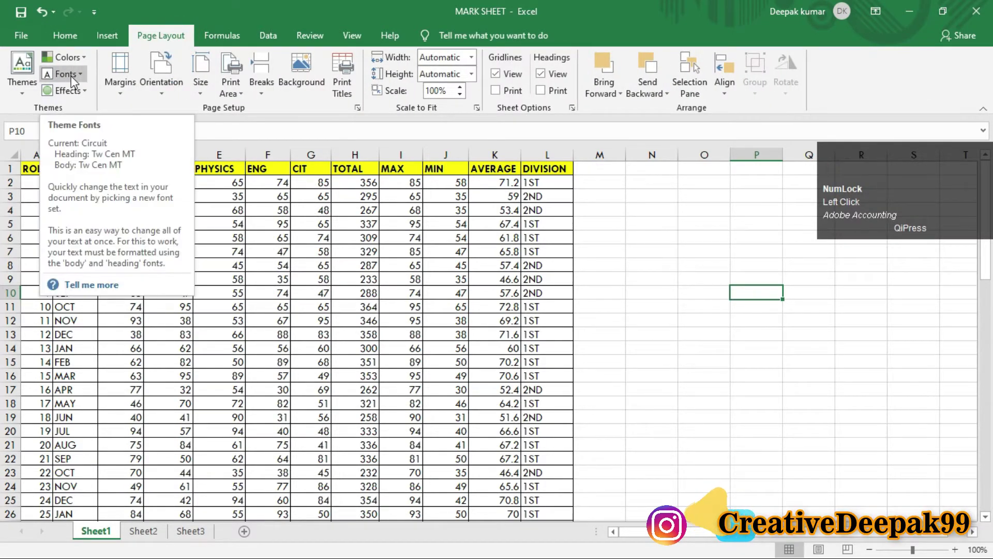
click(23, 88)
click(36, 144)
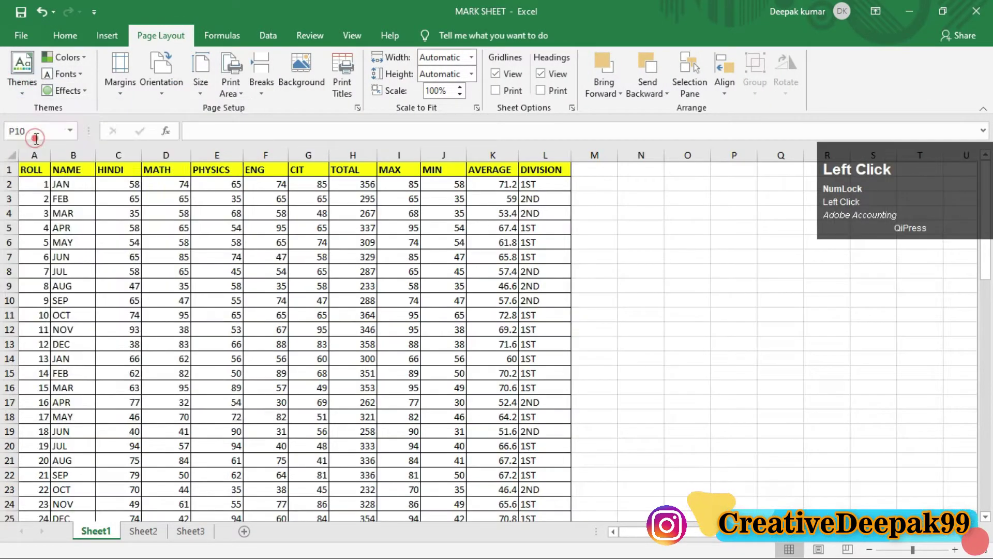
click(368, 257)
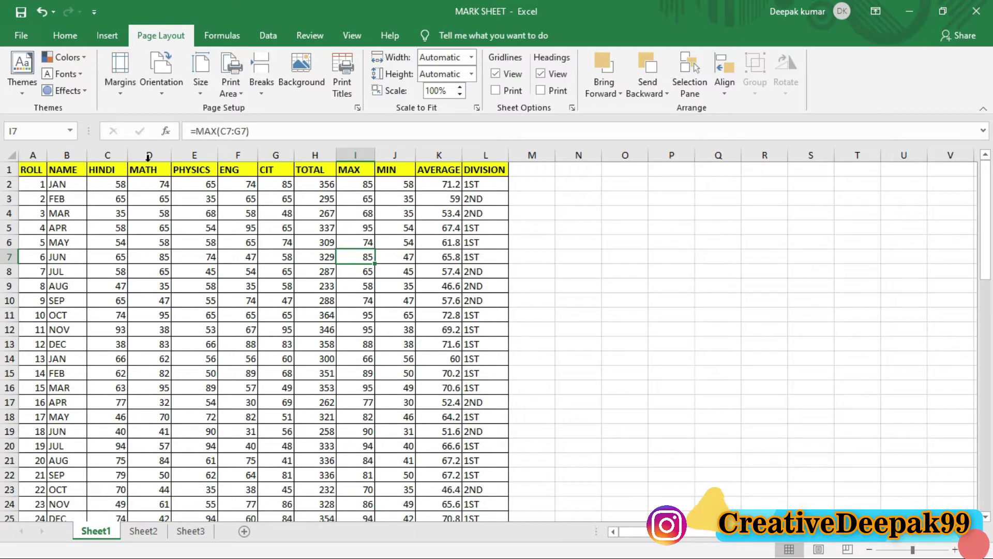
Look through the preset page margins available for the mark sheet
scroll(230, 294, up, 2)
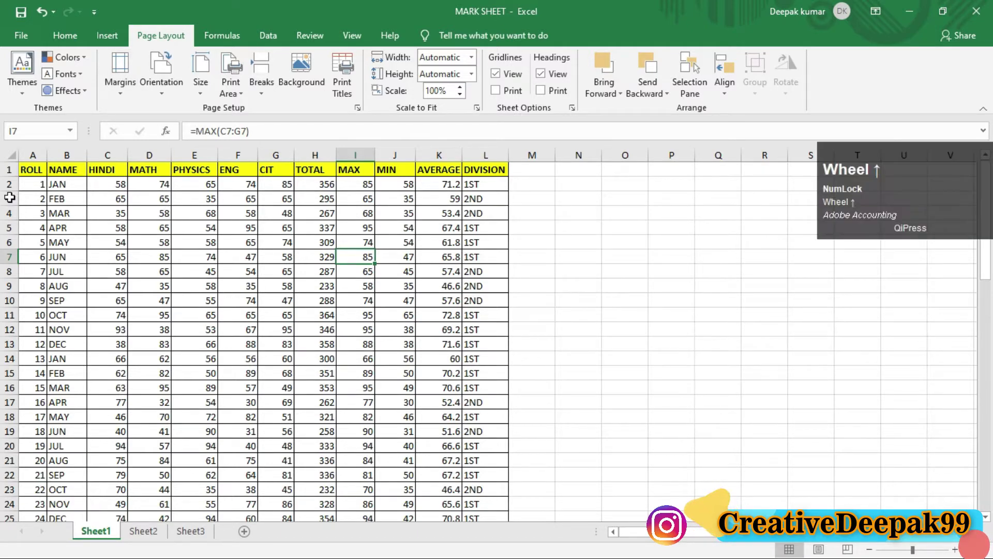
click(123, 92)
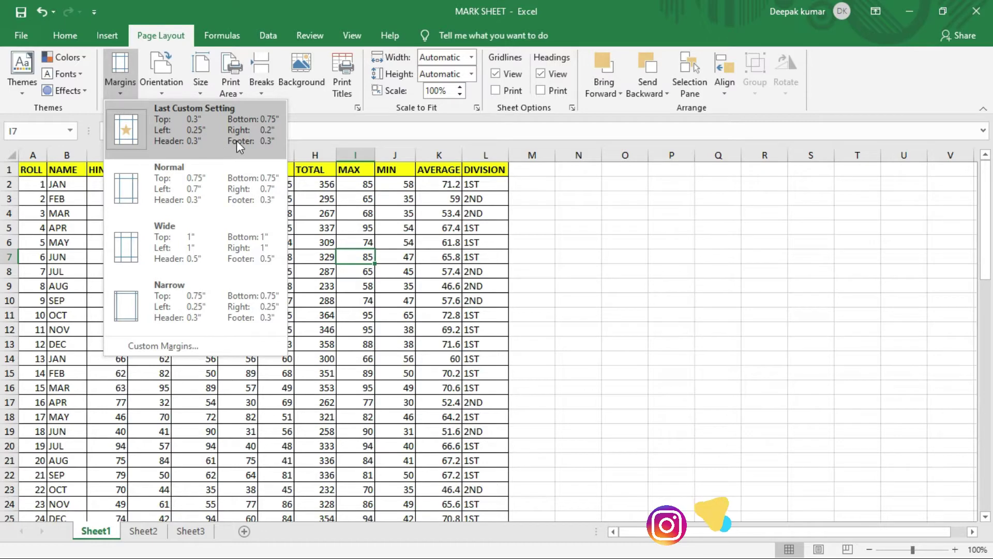
click(428, 275)
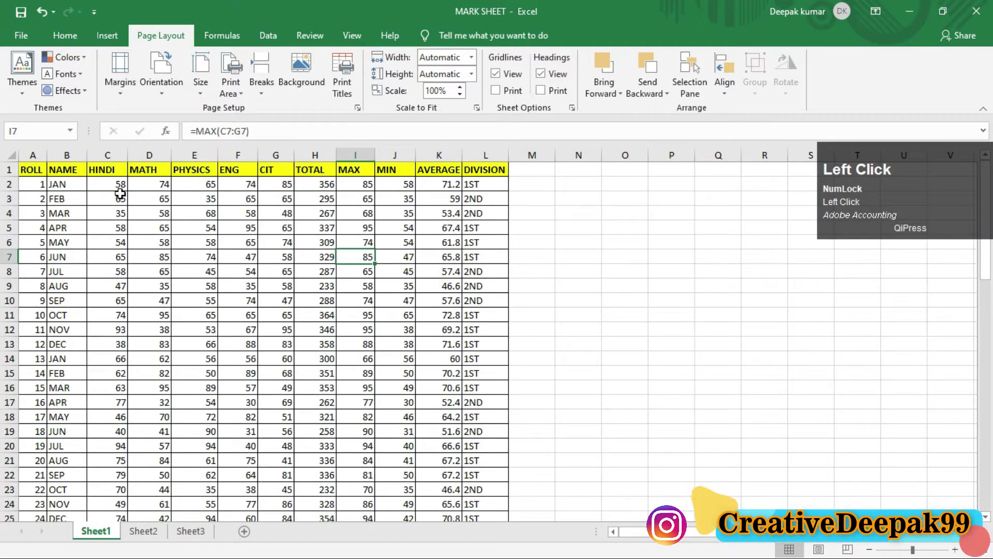
Examine the space at both side edges of the page in the mark sheet's print preview, and return to the worksheet
click(20, 36)
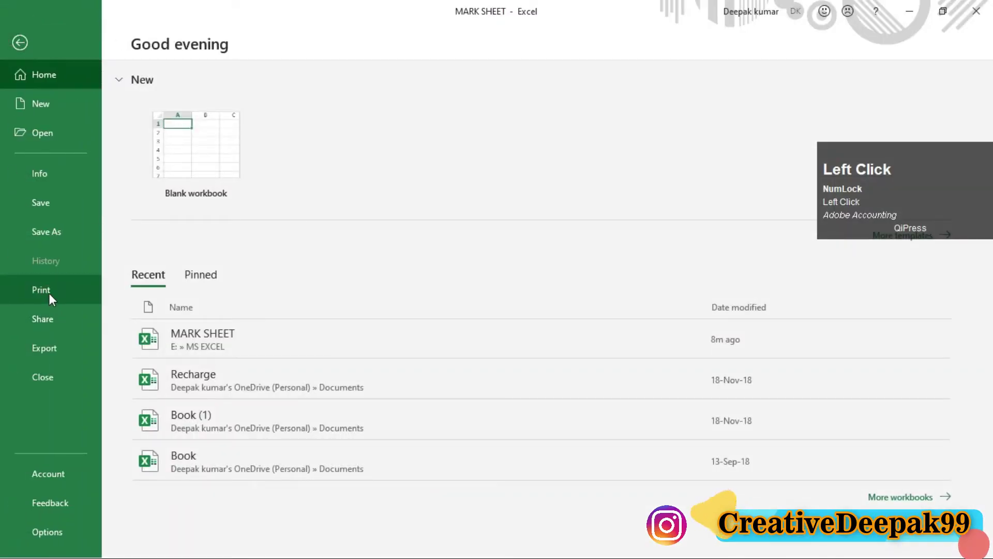
click(49, 293)
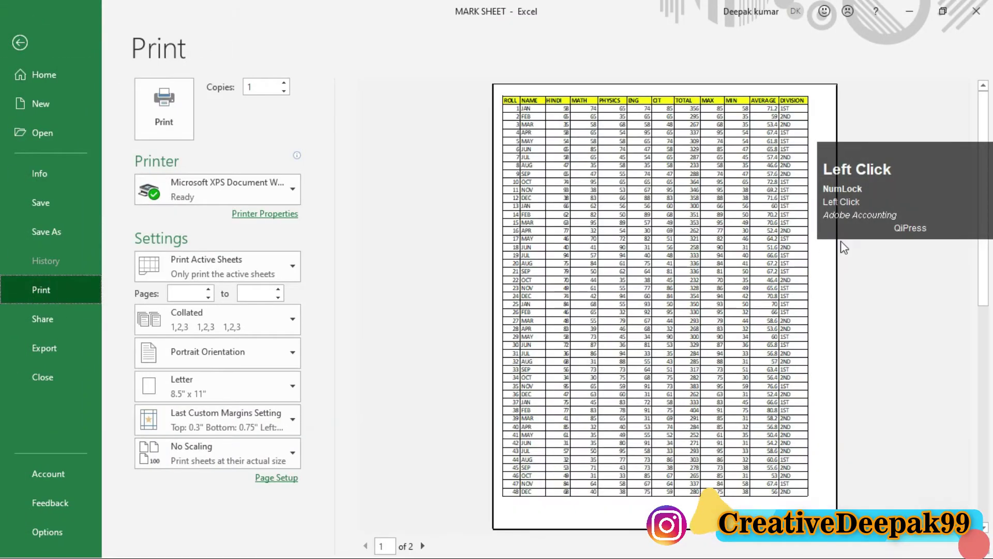
click(290, 213)
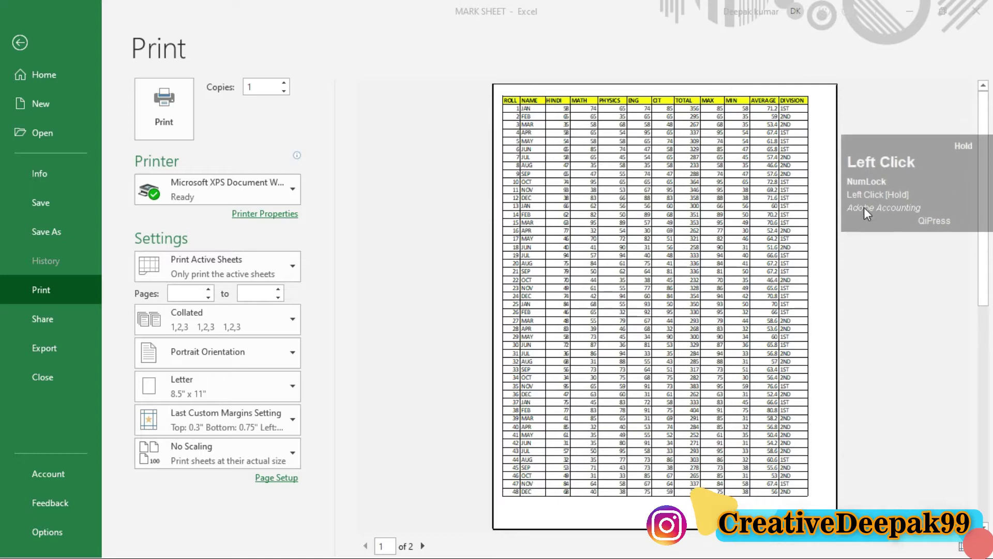
drag(864, 207, 870, 206)
click(888, 325)
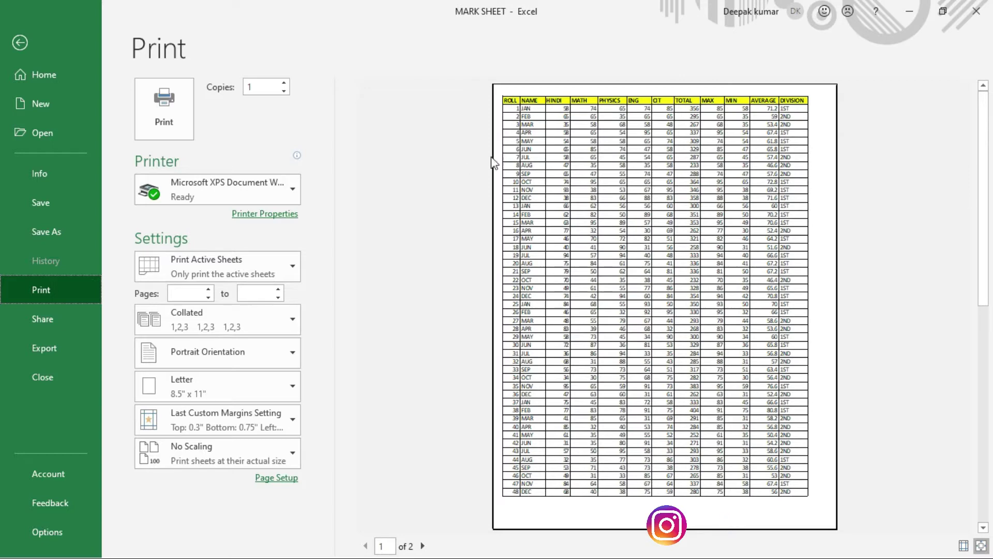
key(ctrl+2)
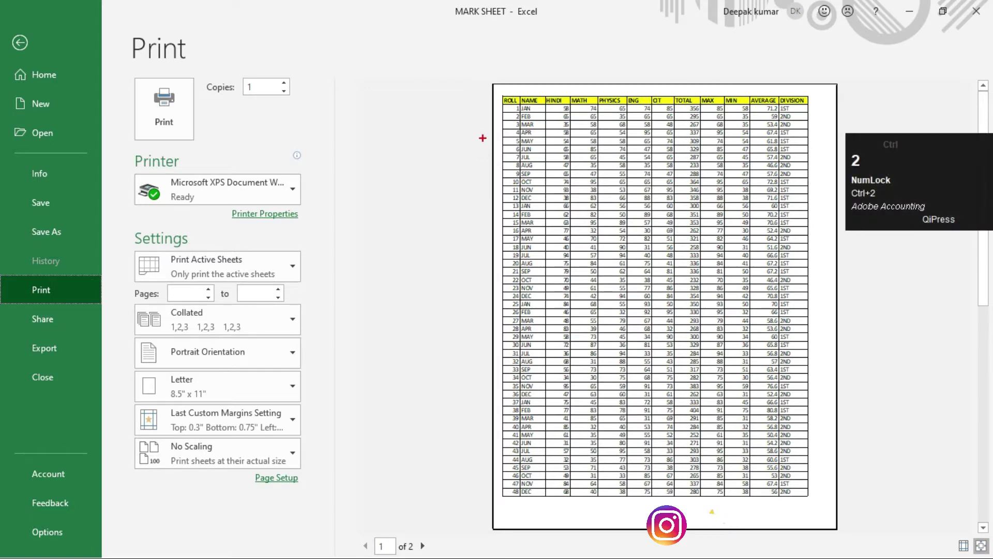
drag(483, 138, 501, 143)
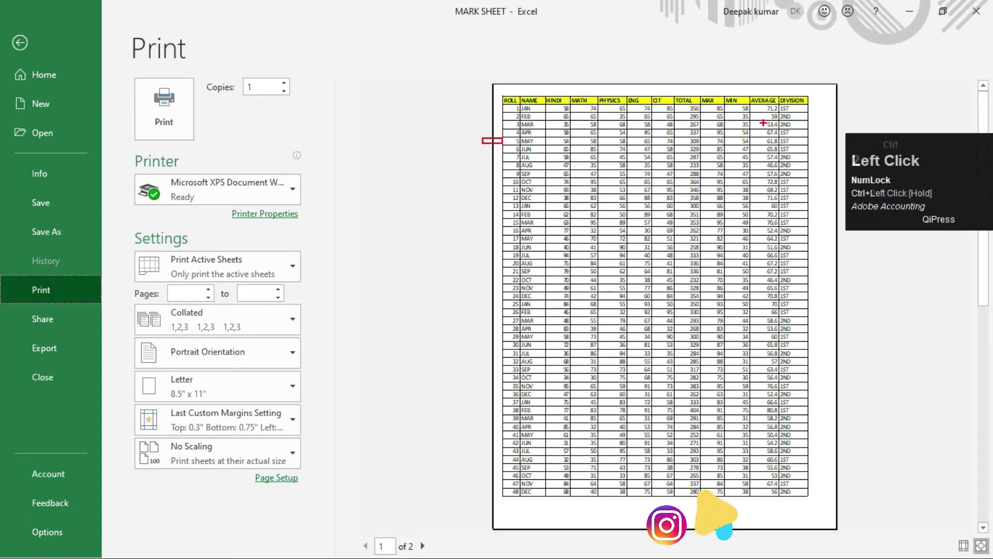
drag(806, 108, 842, 118)
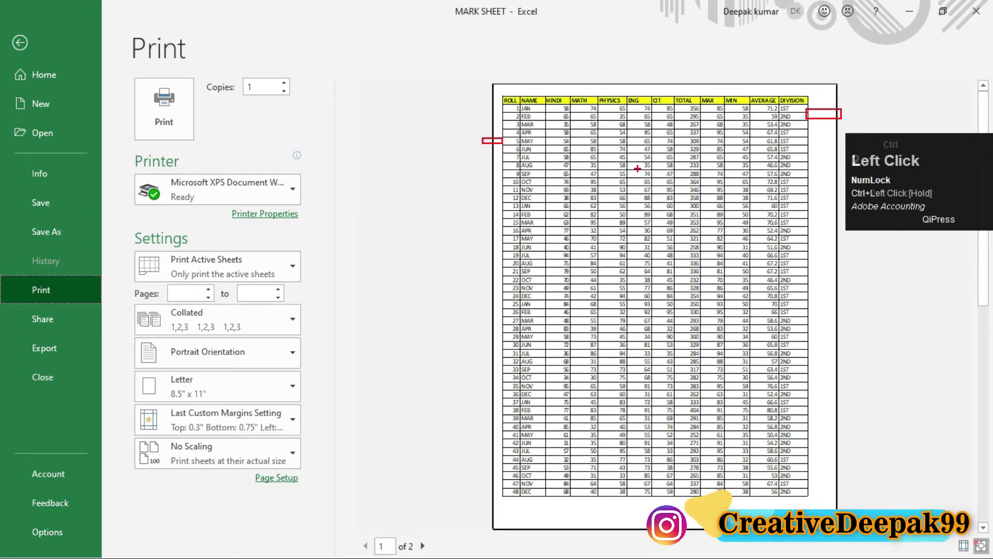
key(ctrl+2)
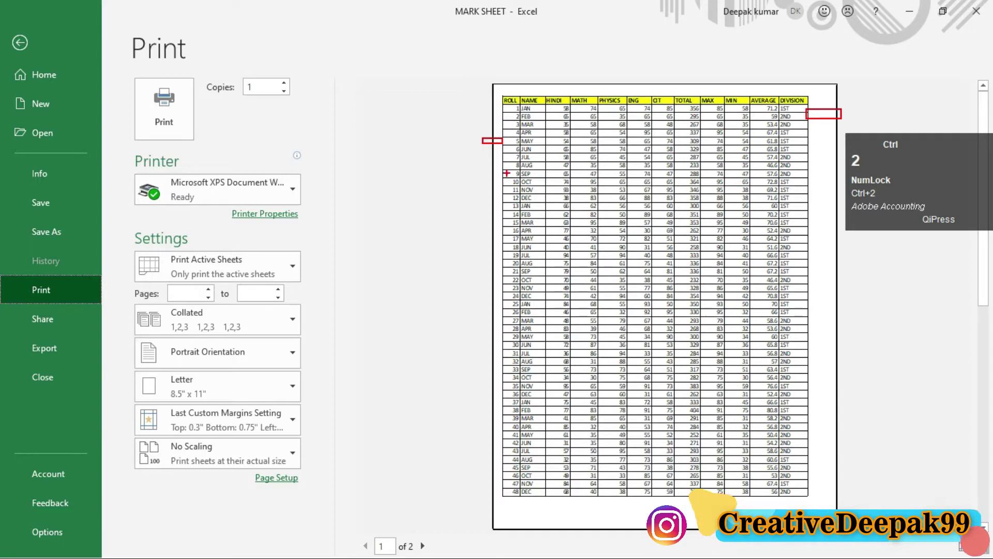
drag(484, 163, 514, 178)
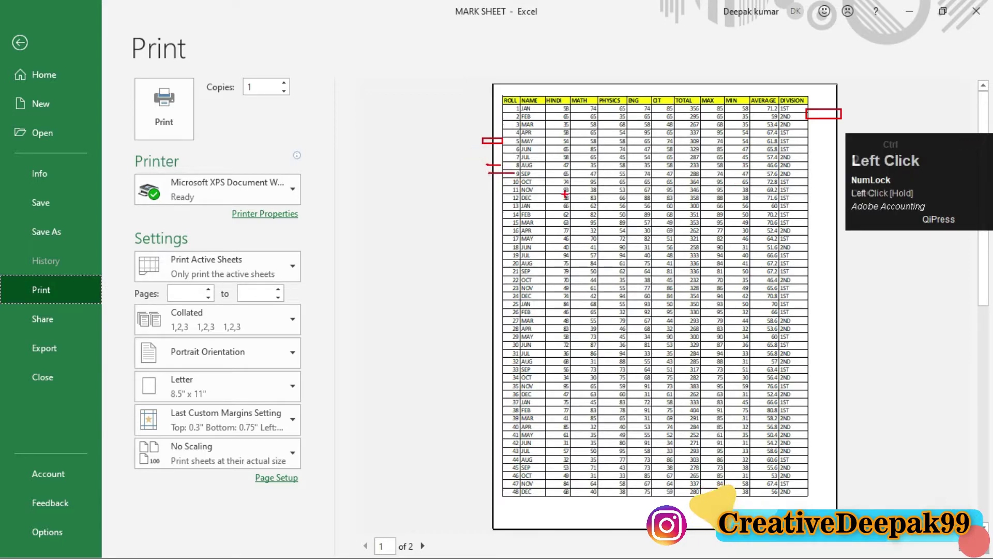
key(ctrl+2)
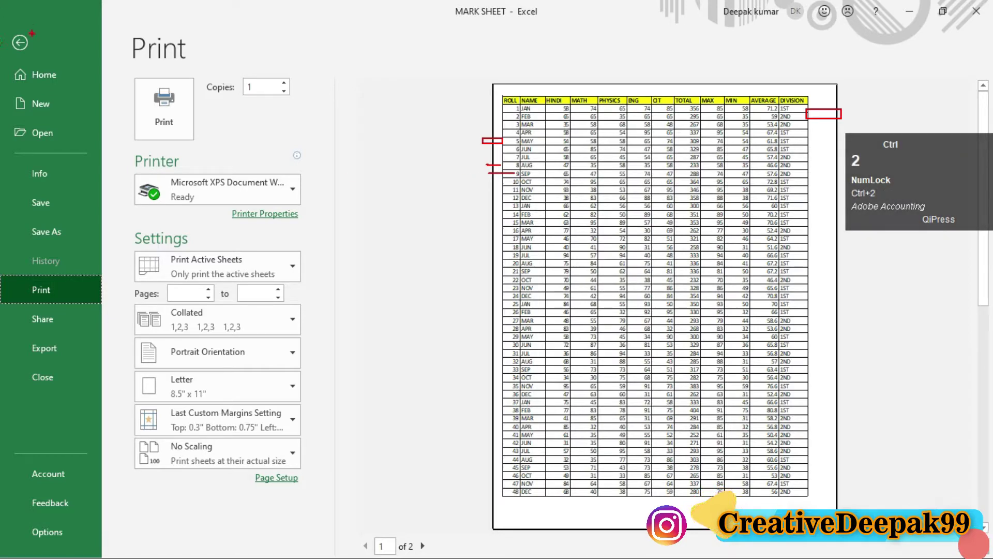
click(21, 45)
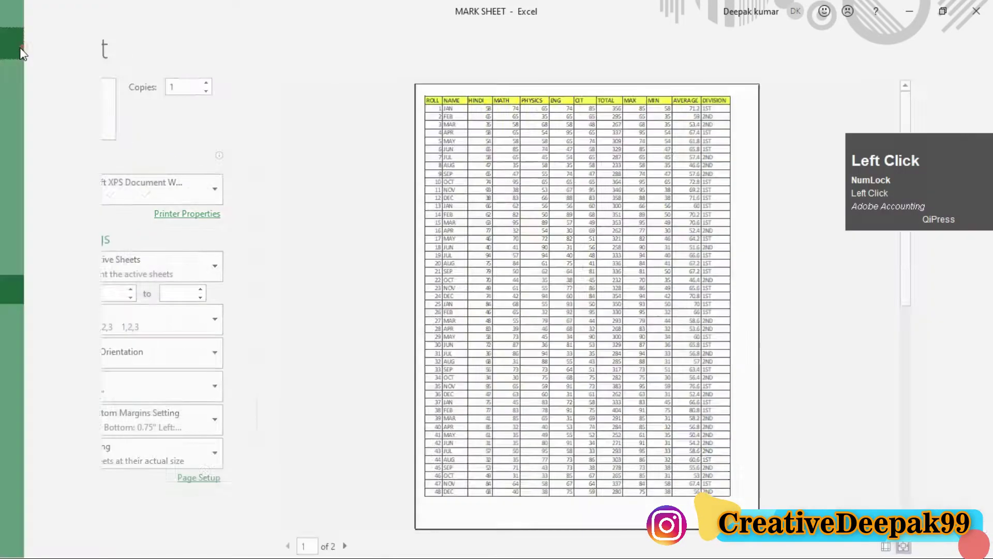
Apply the Narrow page margins to the mark sheet and check the result in the print preview
click(121, 93)
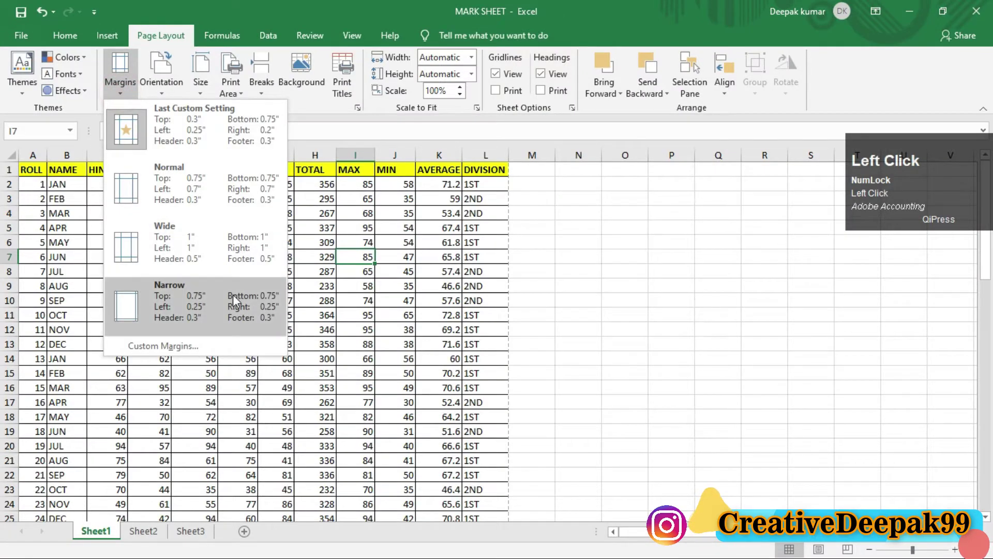
click(172, 293)
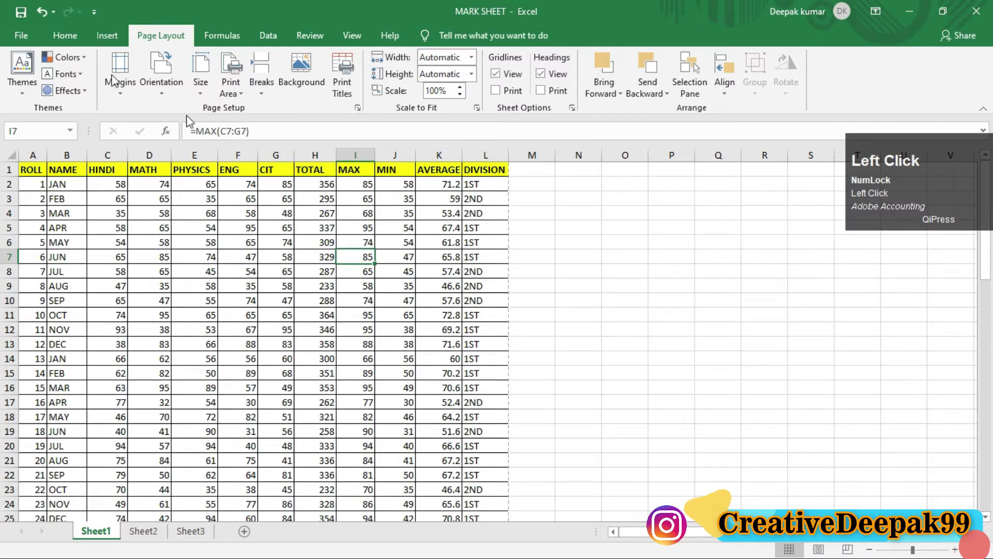
click(19, 40)
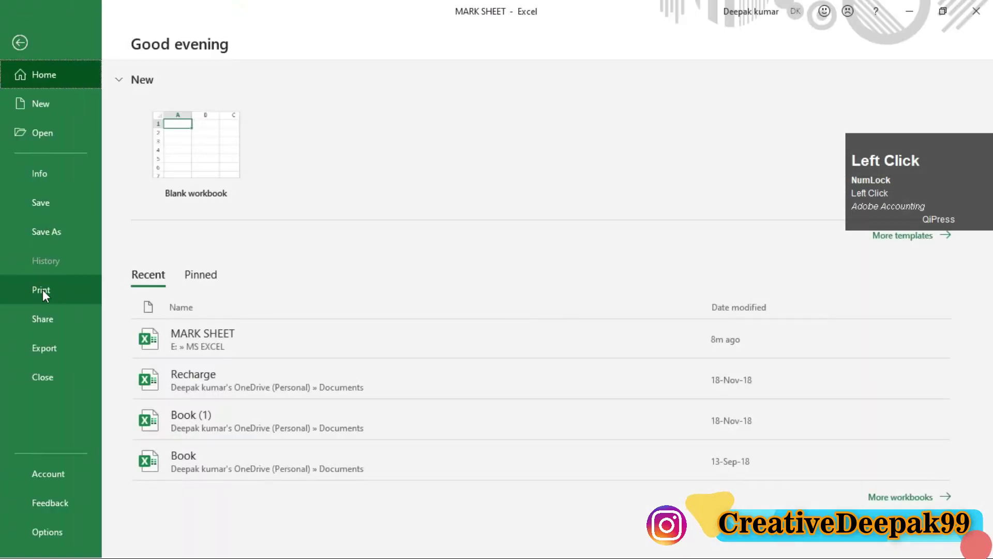
click(43, 290)
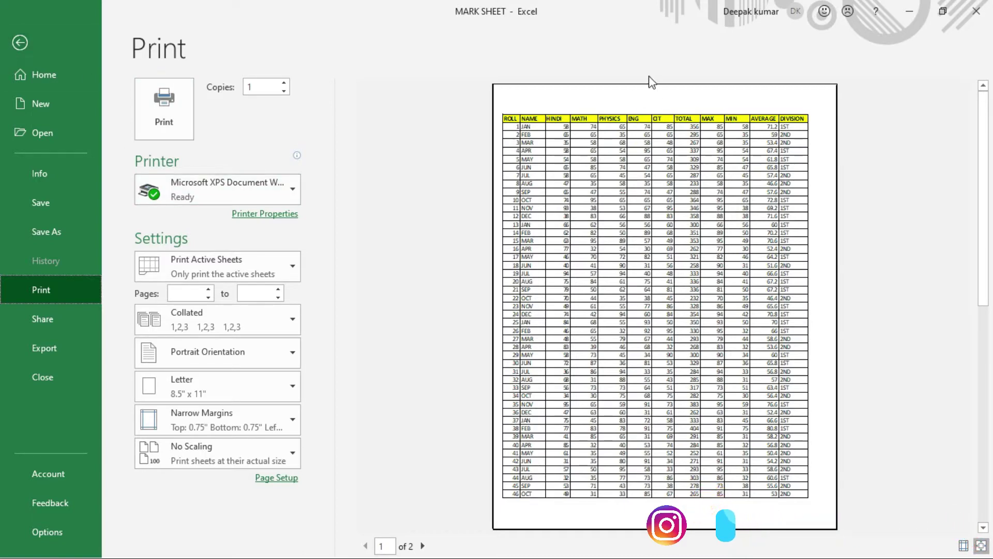
click(15, 44)
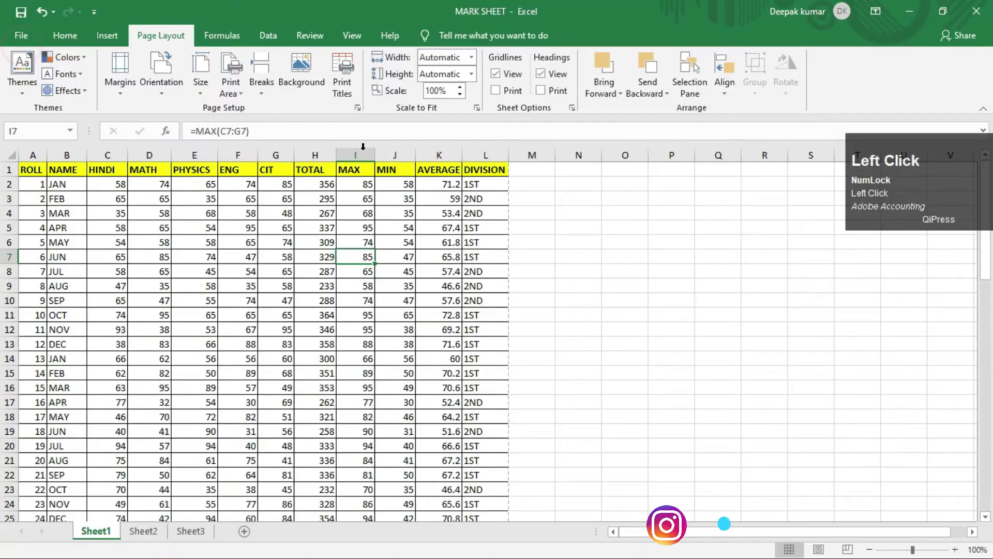
Apply the Last Custom Setting page margins to the sheet and check them in the print preview
click(126, 85)
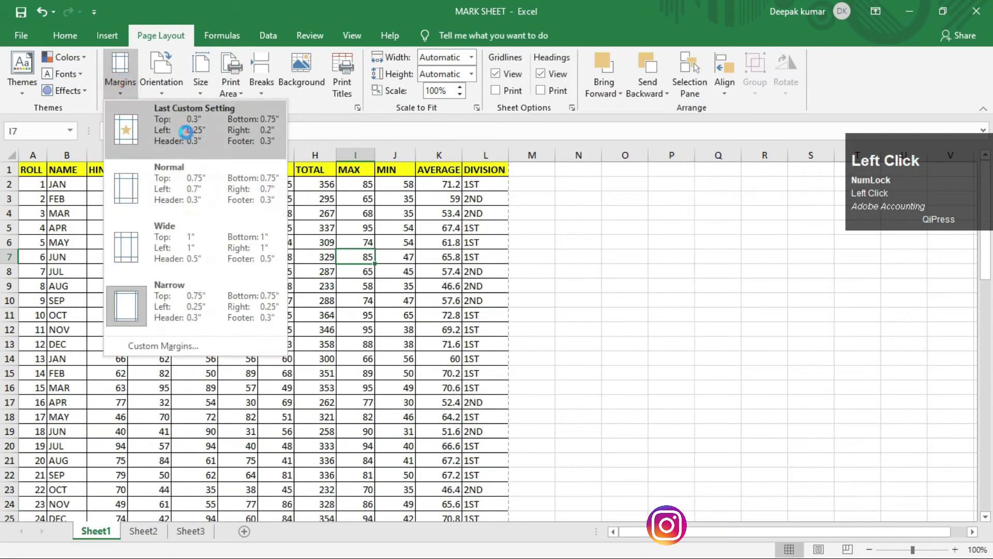
click(186, 132)
click(21, 35)
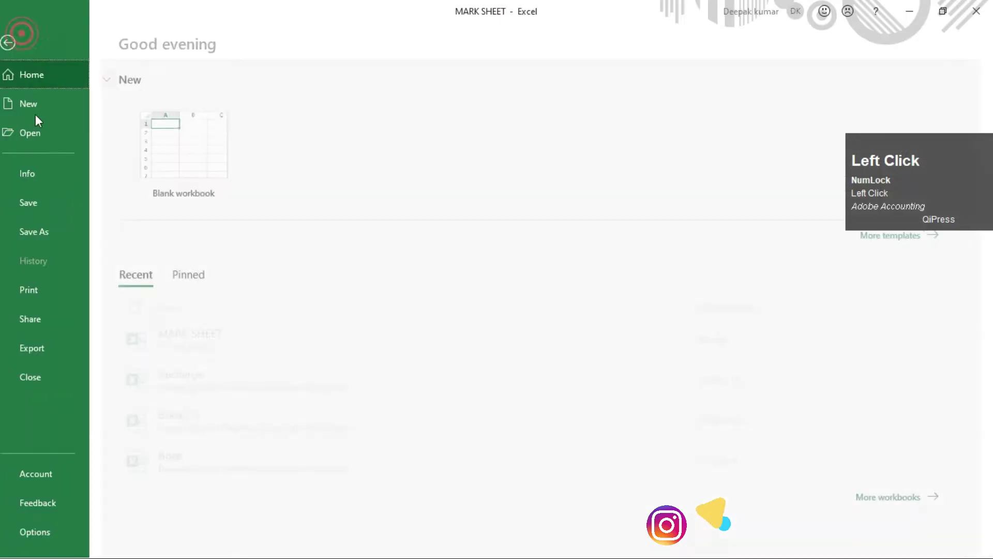
click(63, 296)
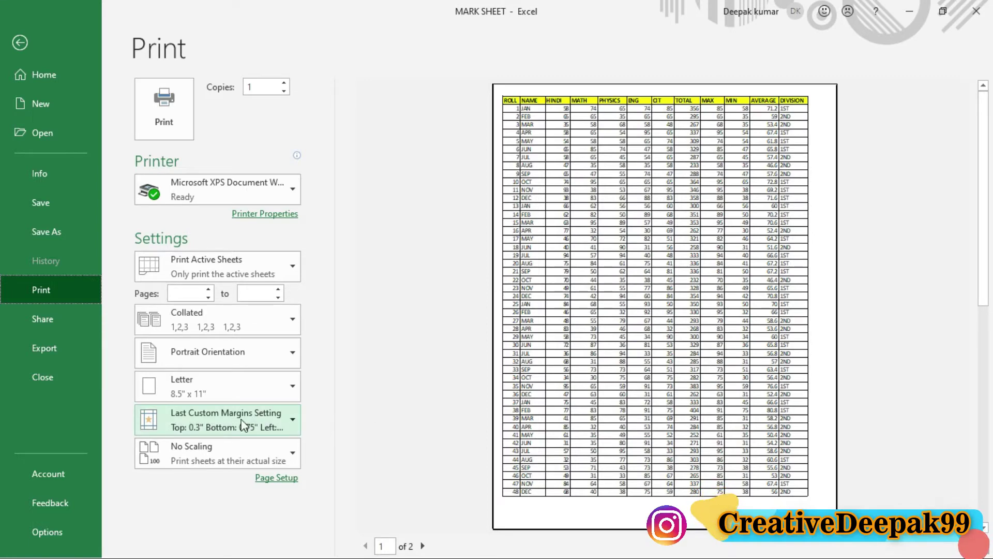
key(ctrl+2)
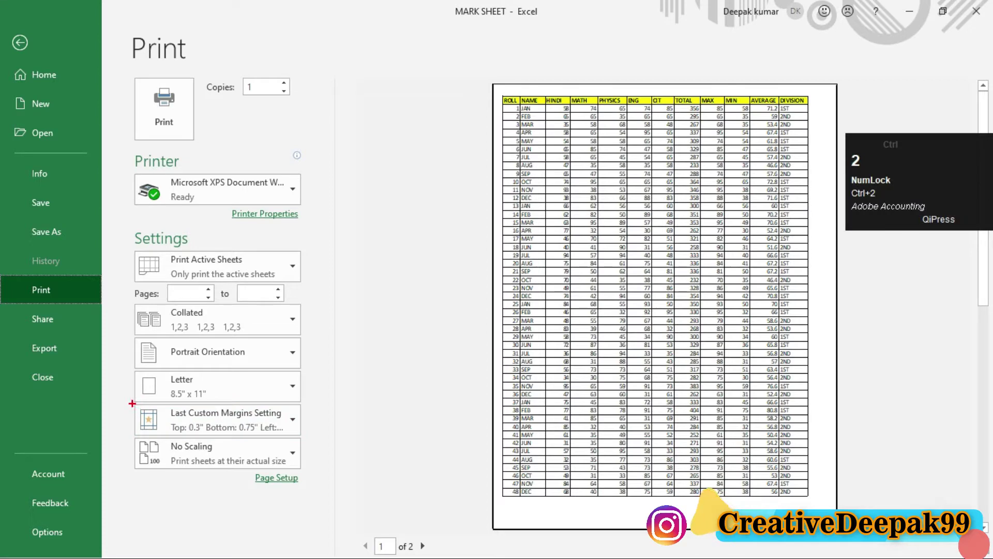
drag(133, 404, 309, 440)
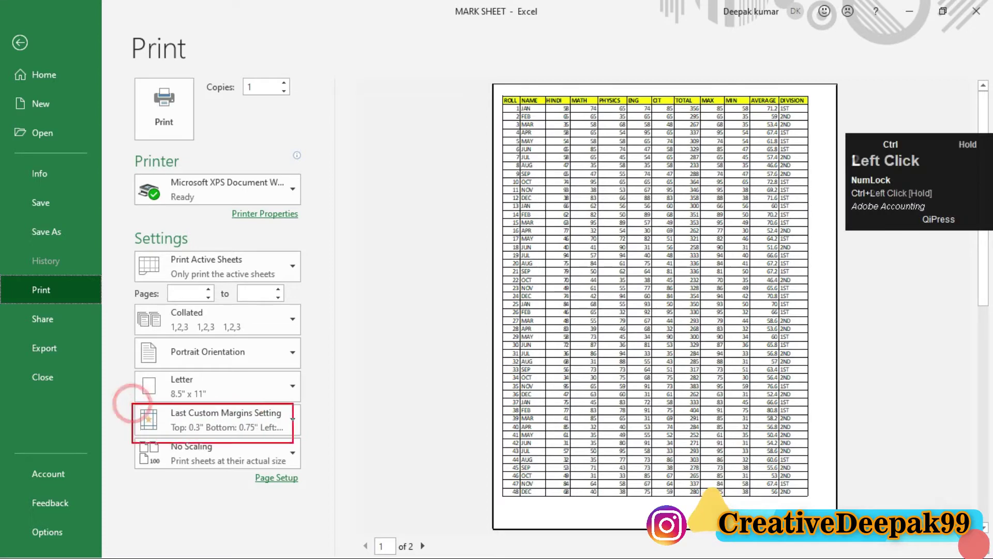
Try the Wide and Normal margin presets in the print settings, comparing the page preview for each
click(286, 423)
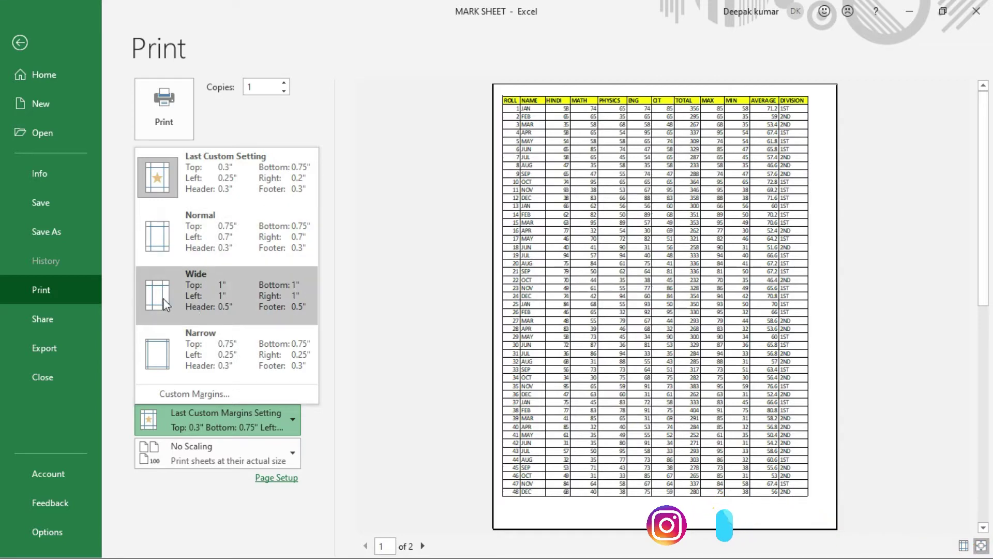
click(205, 295)
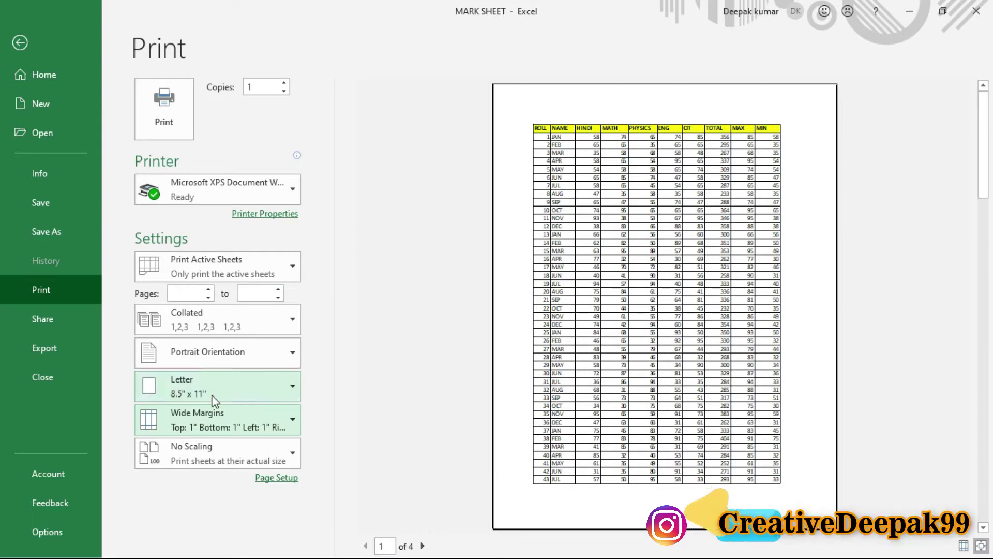
click(222, 419)
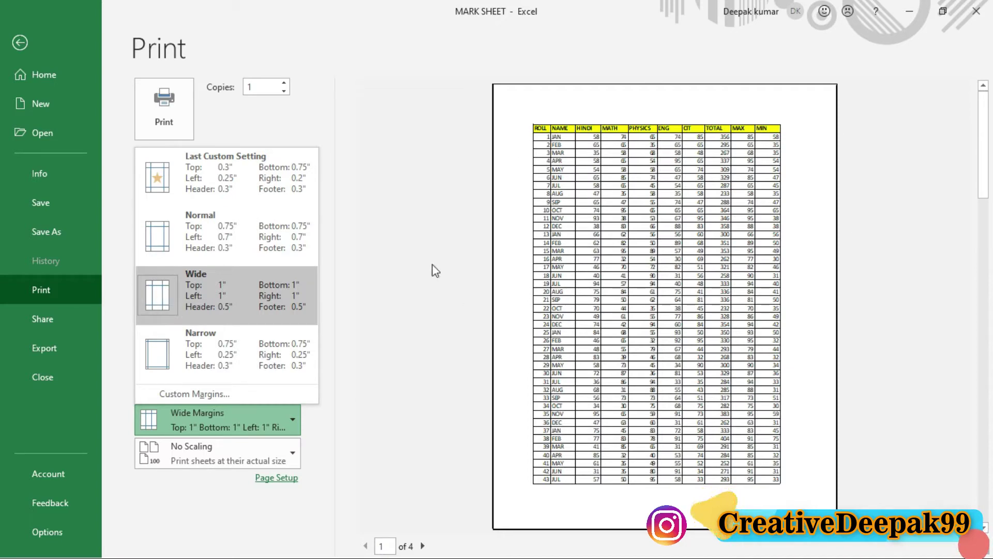
click(212, 222)
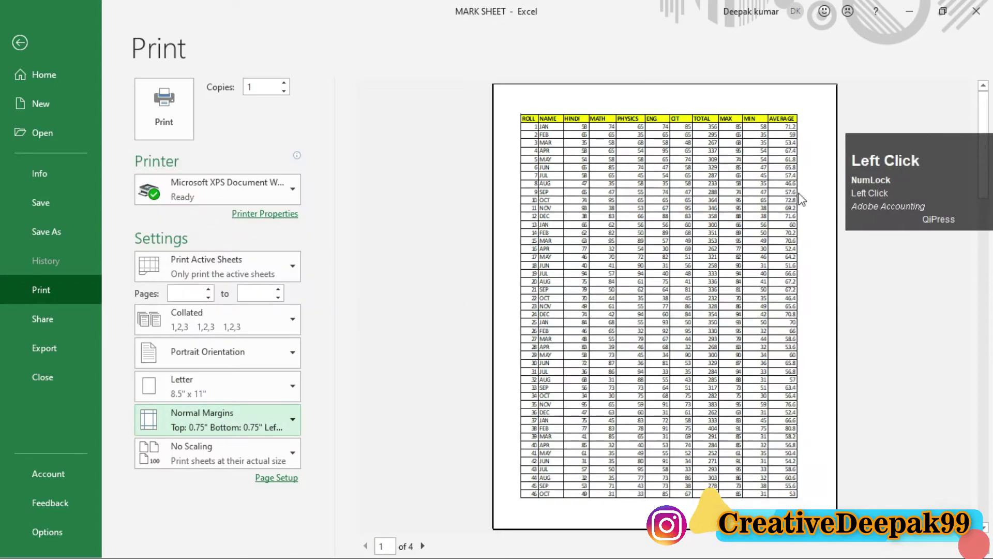
Set the margins to Narrow in the print settings and return to the worksheet
click(230, 416)
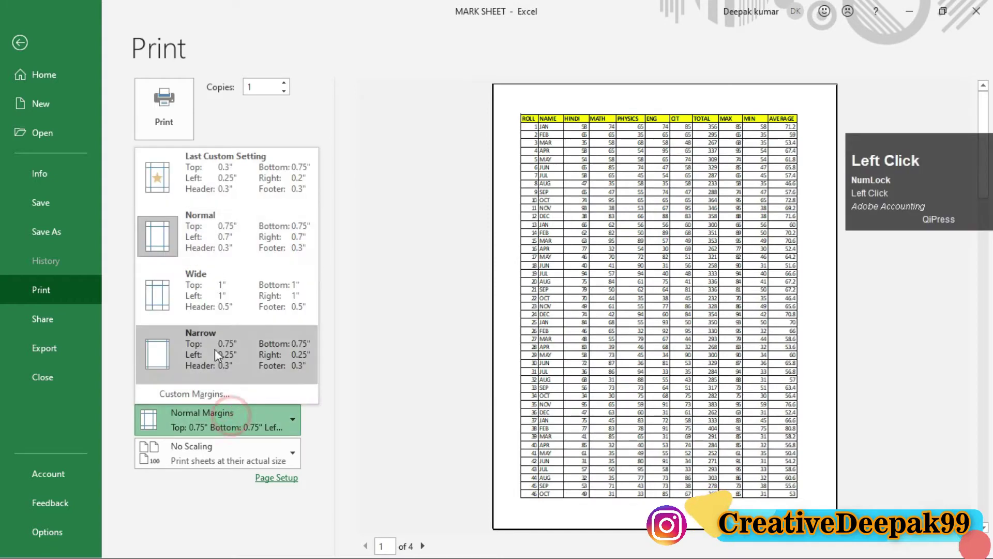
click(266, 354)
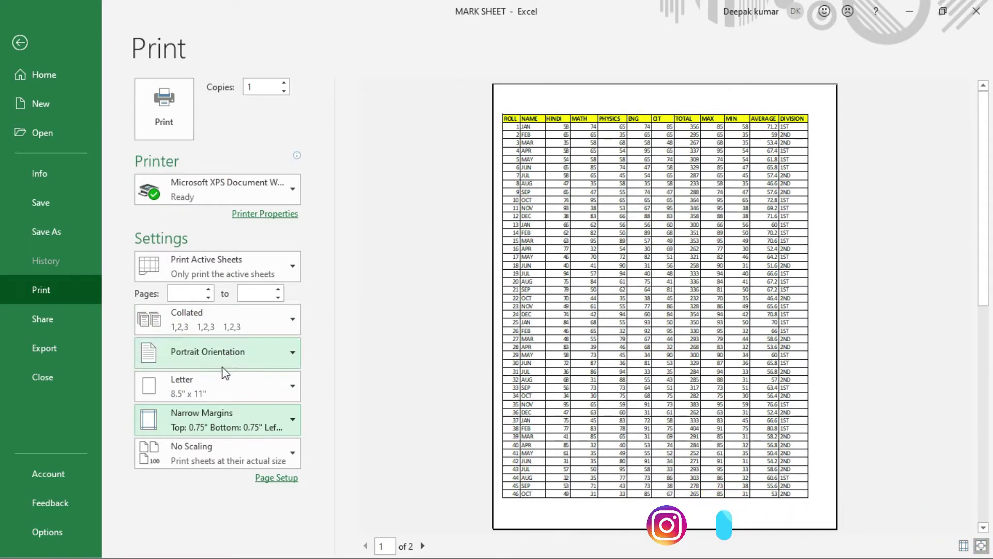
click(221, 419)
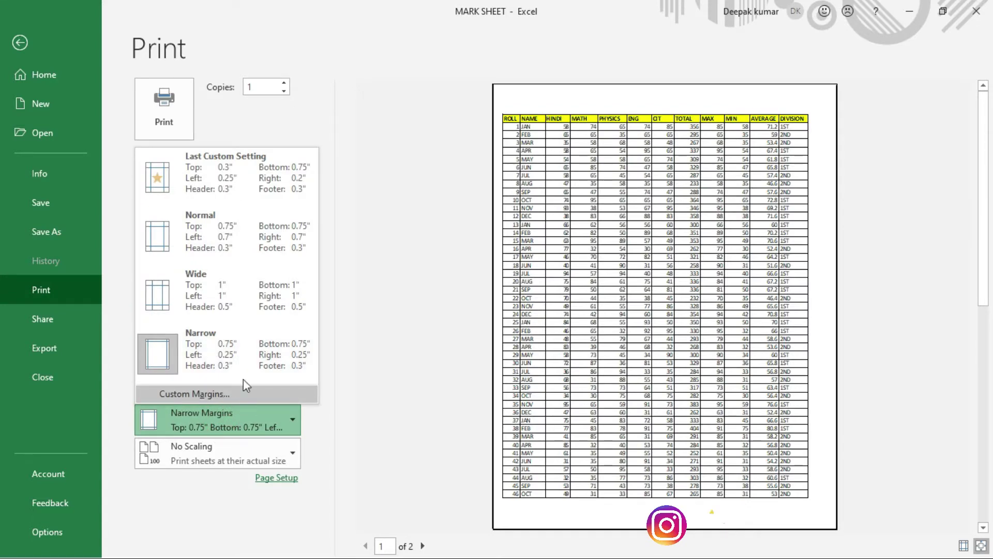
click(20, 44)
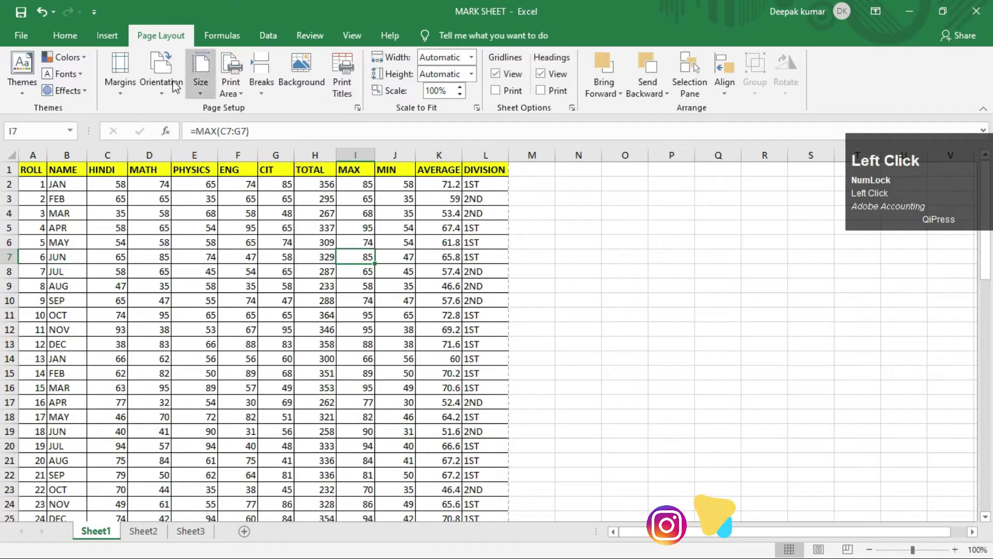
Set a custom left page margin of 0.5 for the mark sheet and apply it
click(125, 84)
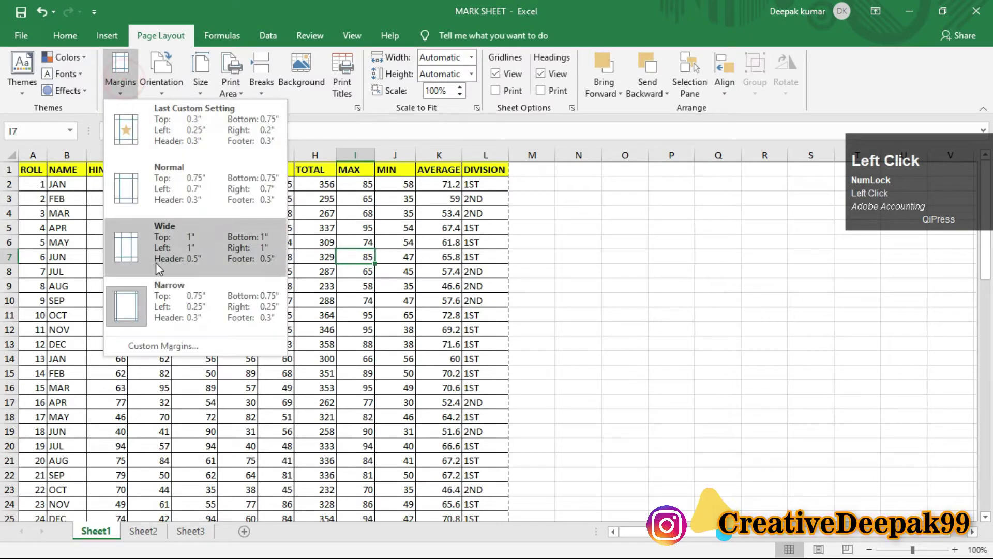
click(181, 346)
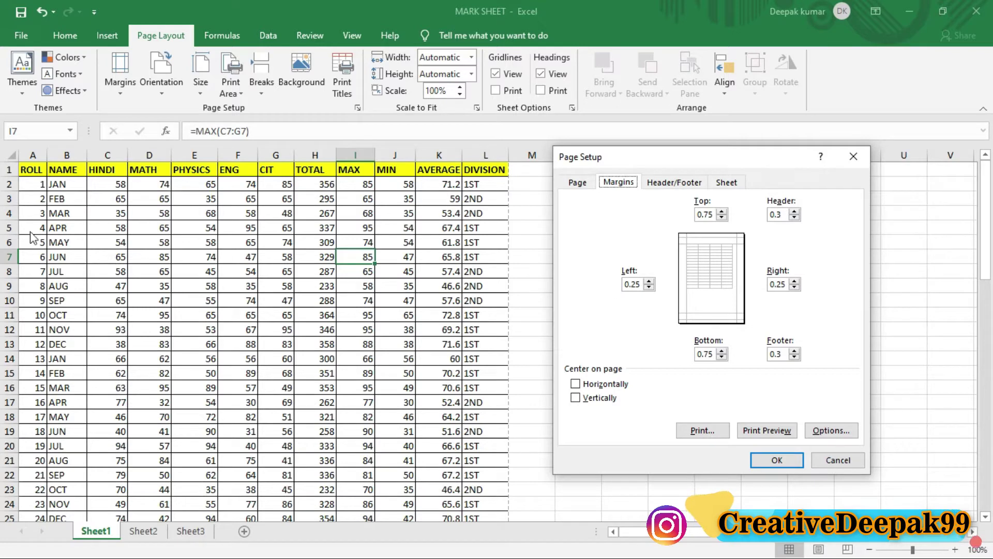
drag(641, 285, 614, 283)
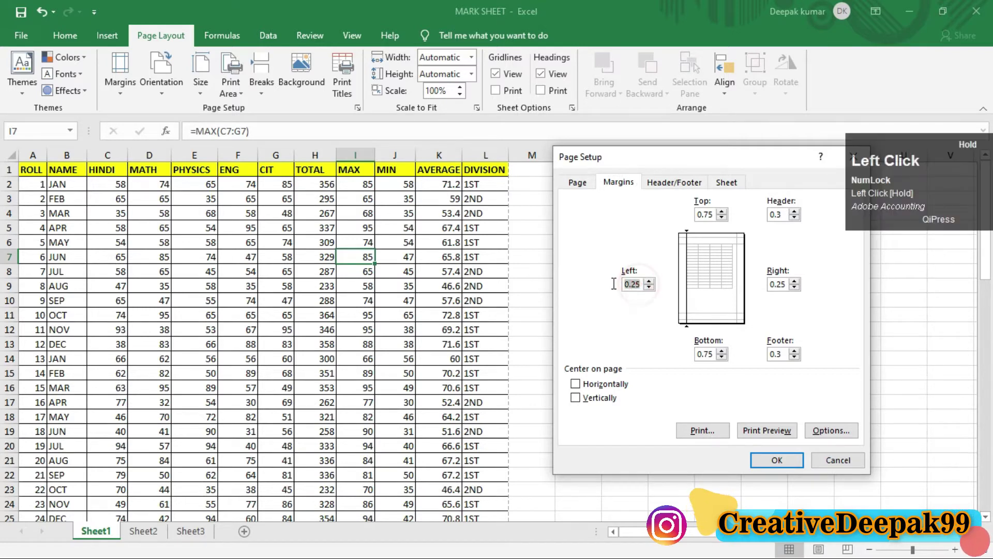
text(0.)
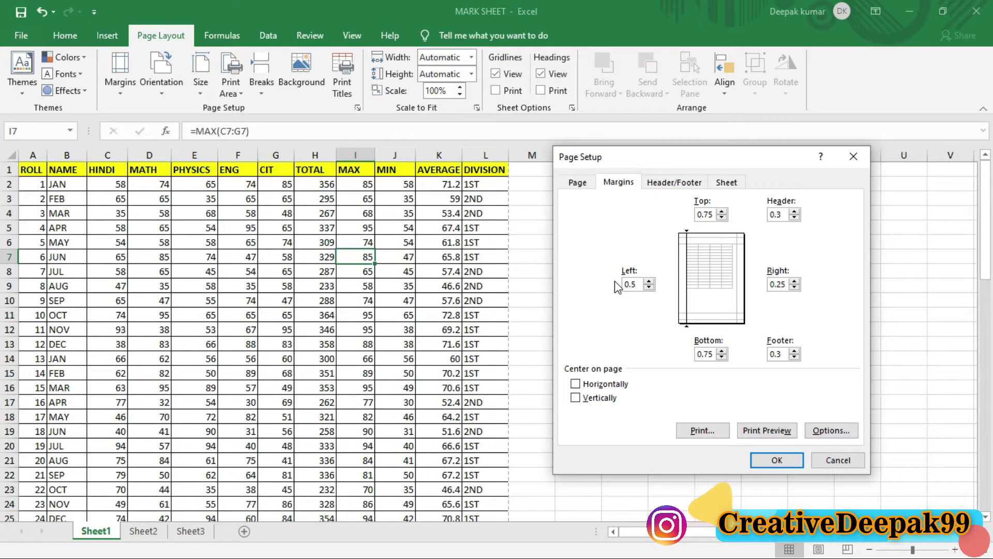
click(771, 460)
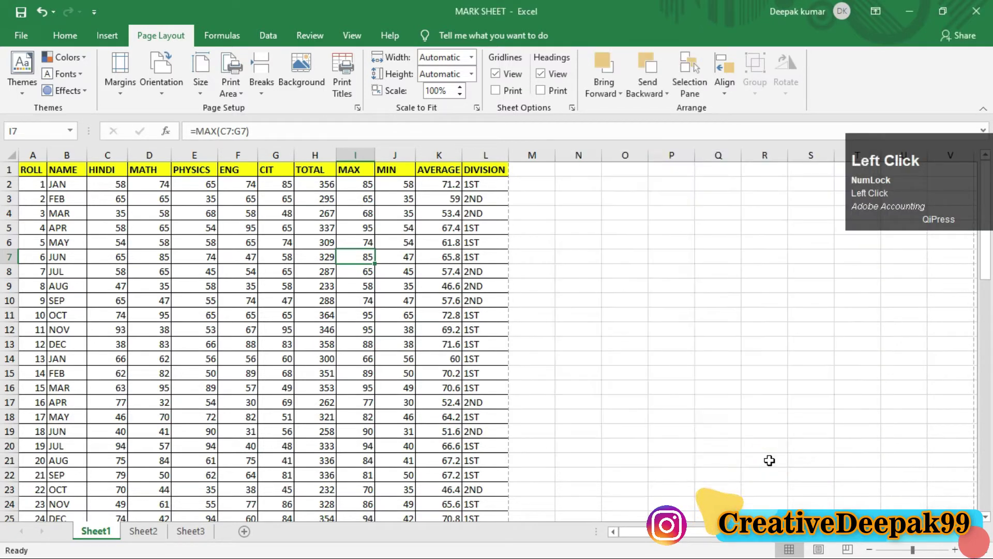
Check the page with the custom left margin in the print preview, and return to the worksheet
click(21, 35)
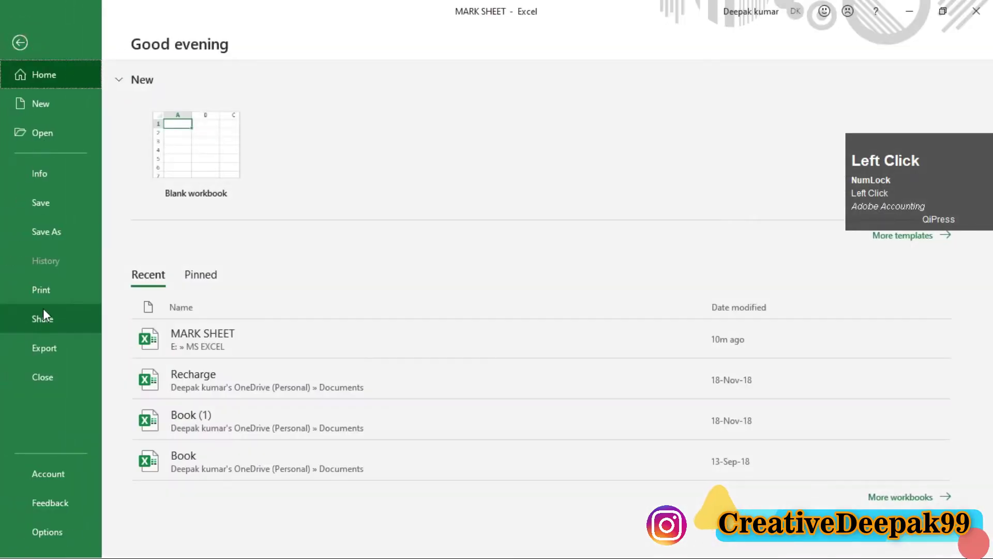
click(43, 293)
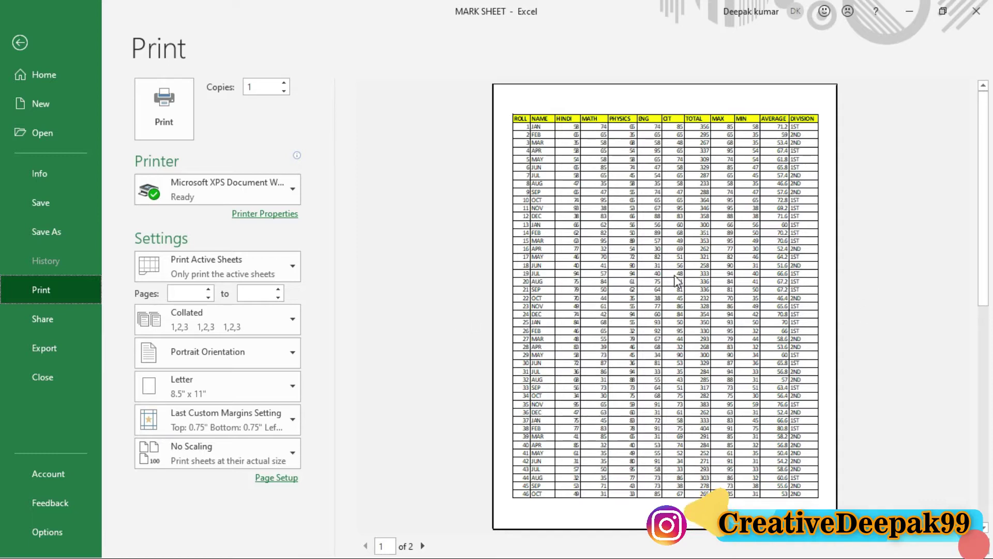
click(19, 42)
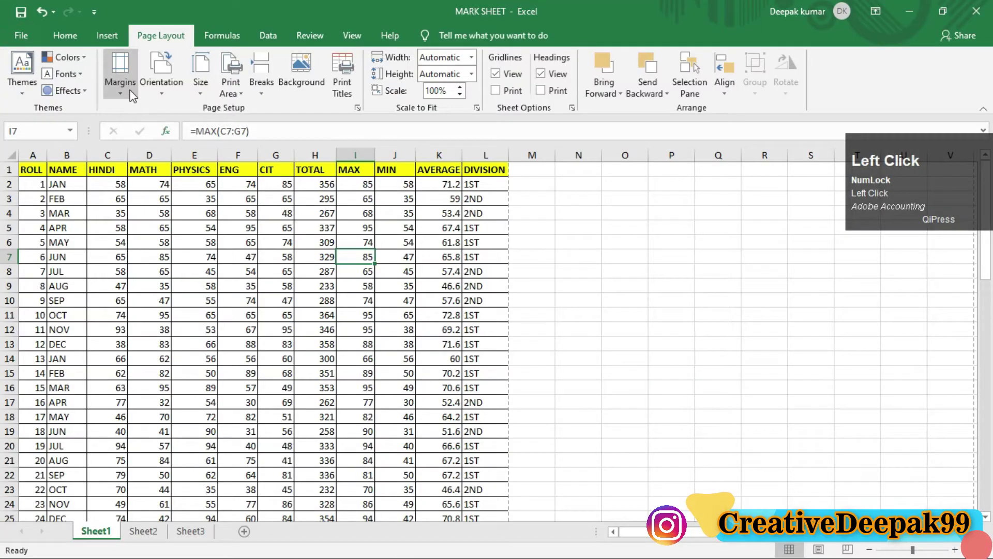
click(159, 90)
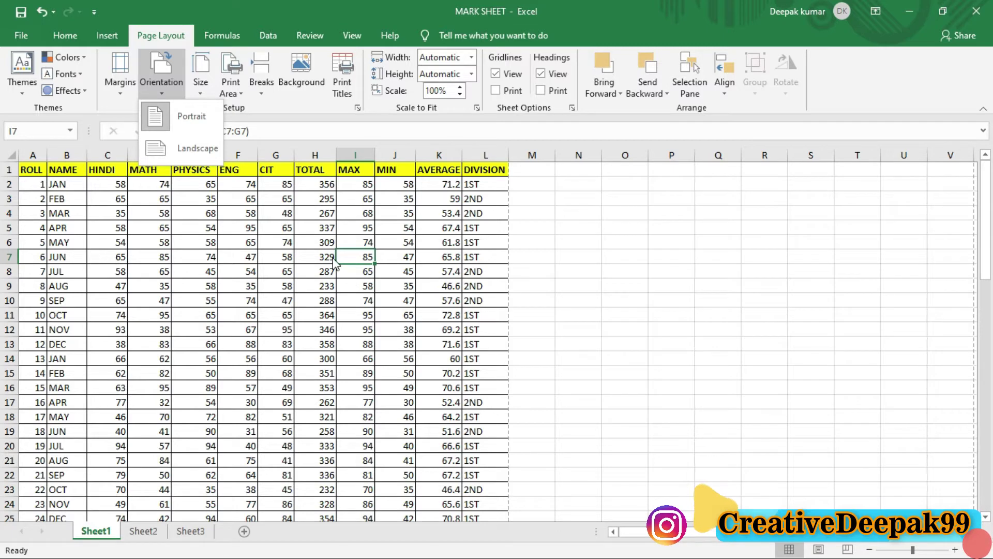
click(627, 247)
mouse_move(584, 180)
mouse_down()
mouse_move(738, 444)
mouse_move(740, 472)
mouse_up()
drag(524, 273, 935, 414)
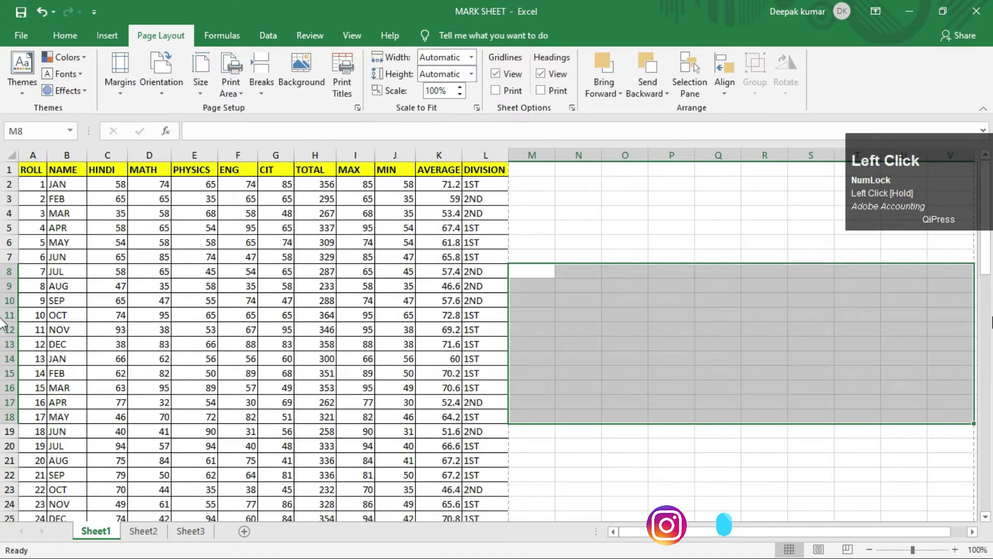
drag(583, 184, 746, 476)
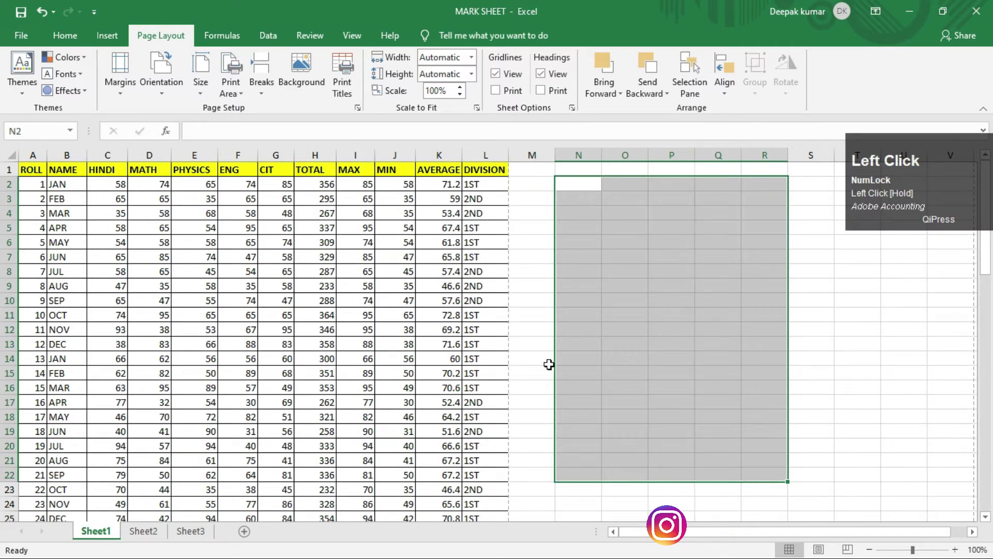
click(154, 91)
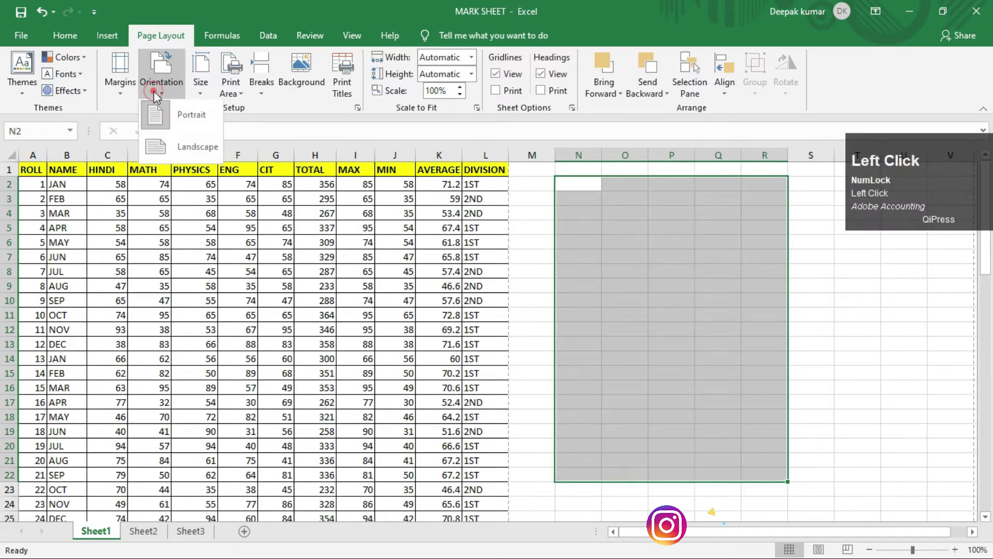
click(517, 272)
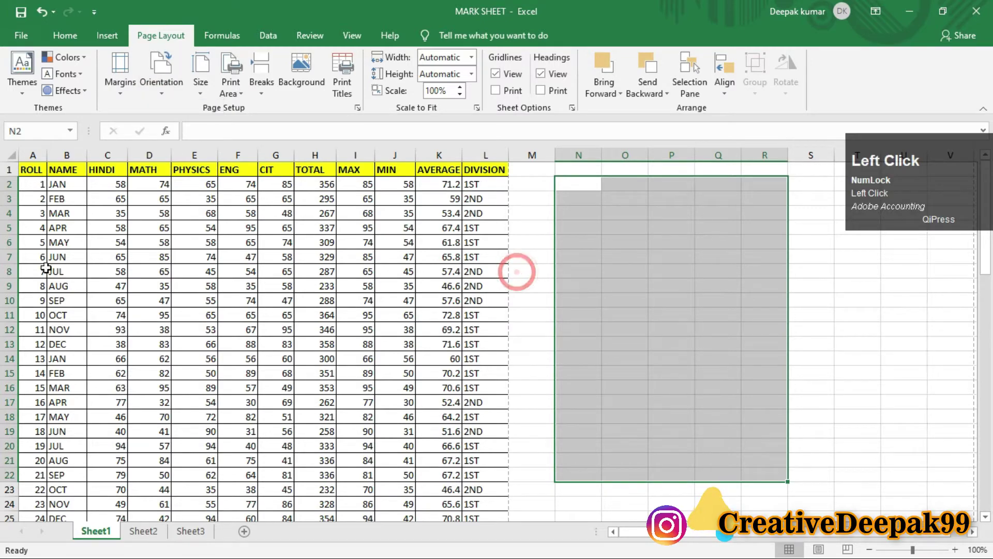
Examine the first portrait page at full size in the print preview down to its last row, and return to the worksheet
click(22, 37)
click(49, 287)
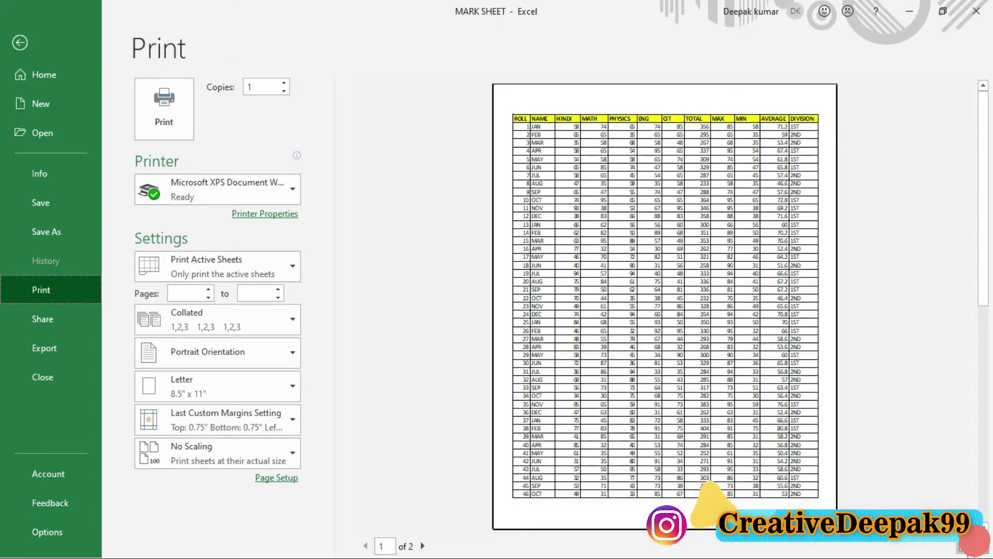
click(977, 545)
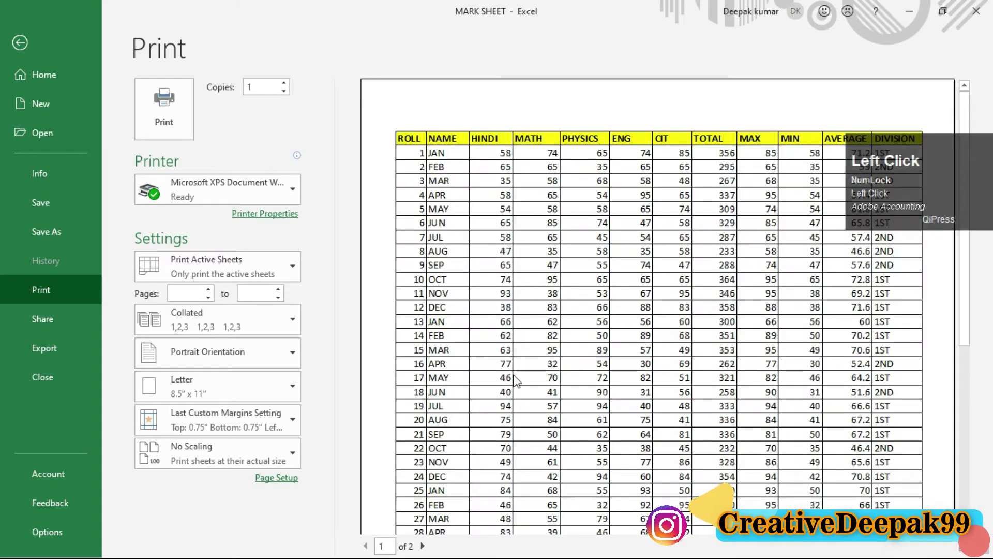
scroll(912, 385, down, 3)
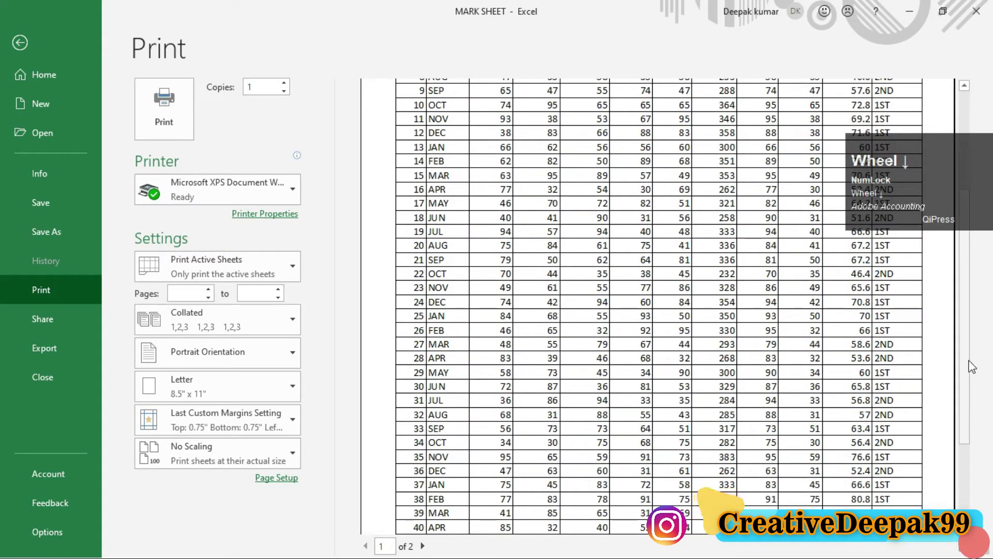
drag(971, 366, 971, 498)
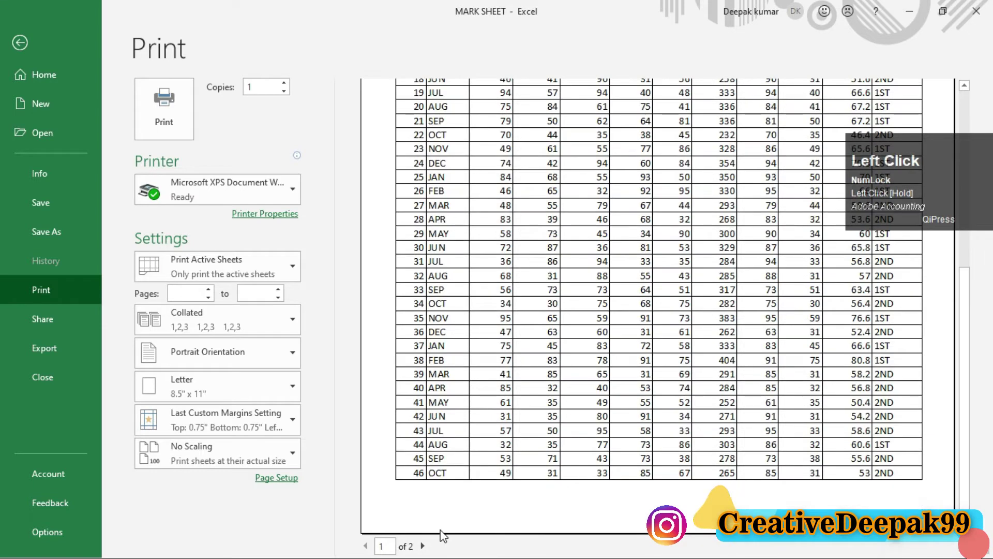
key(ctrl+2)
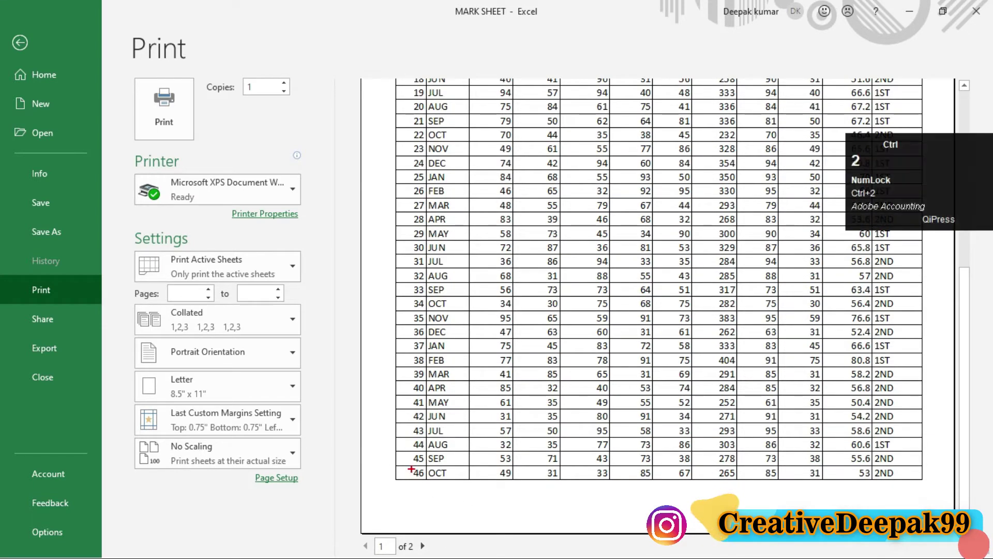
mouse_move(385, 459)
mouse_down()
mouse_move(455, 483)
mouse_move(930, 485)
mouse_up()
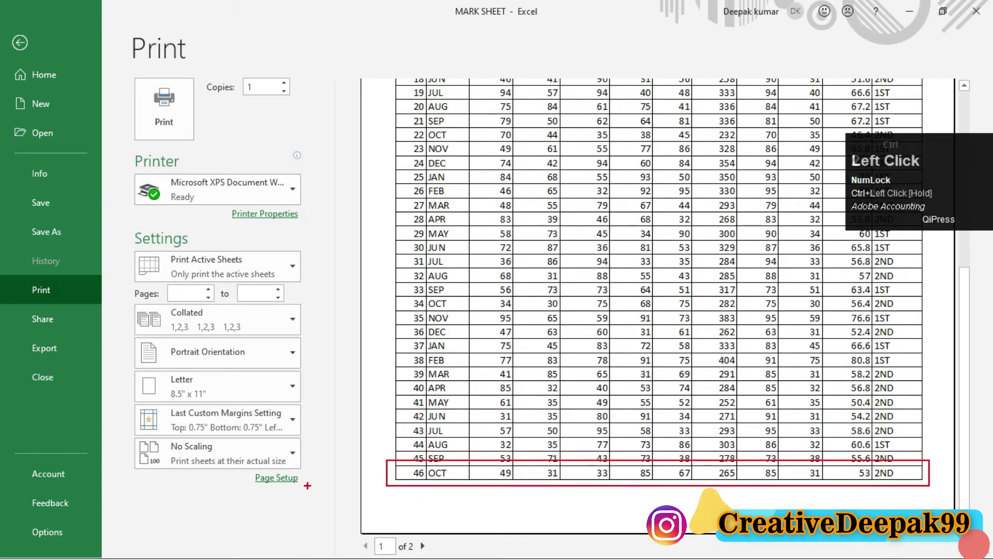
key(ctrl+2)
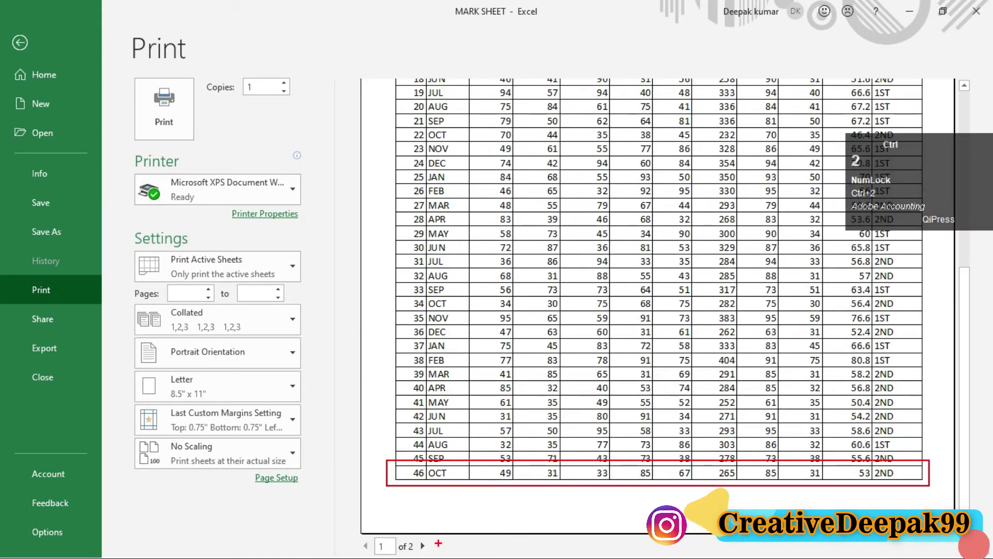
key(Escape)
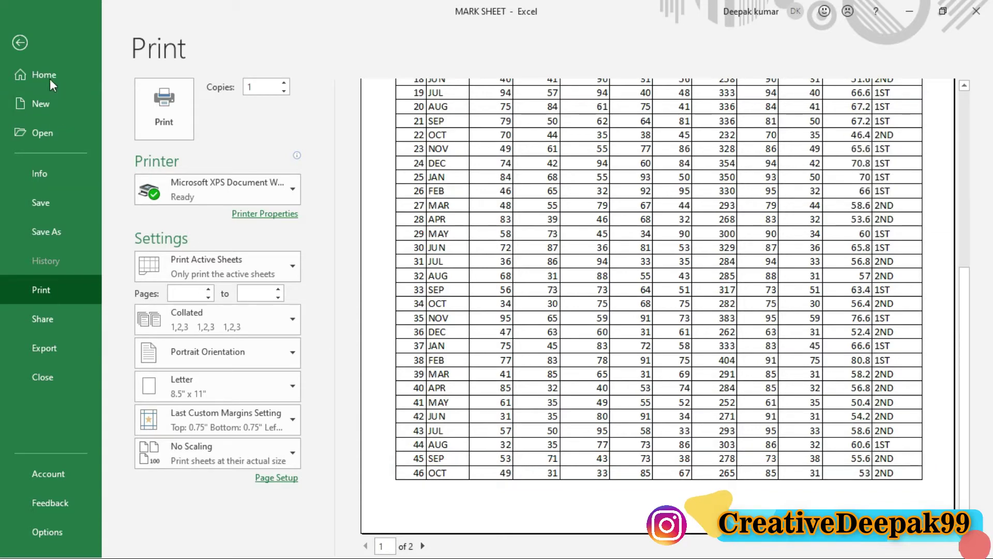
click(19, 43)
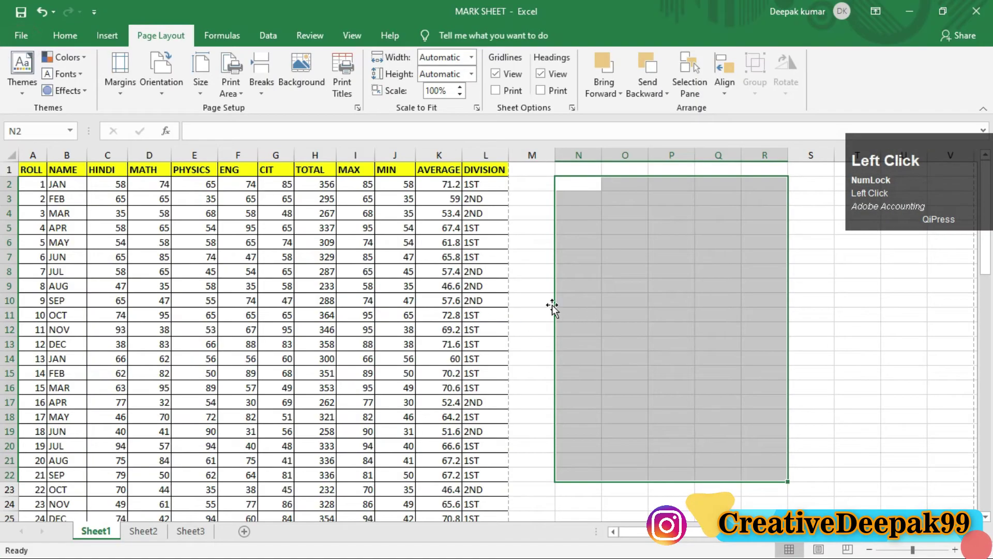
drag(525, 284, 926, 425)
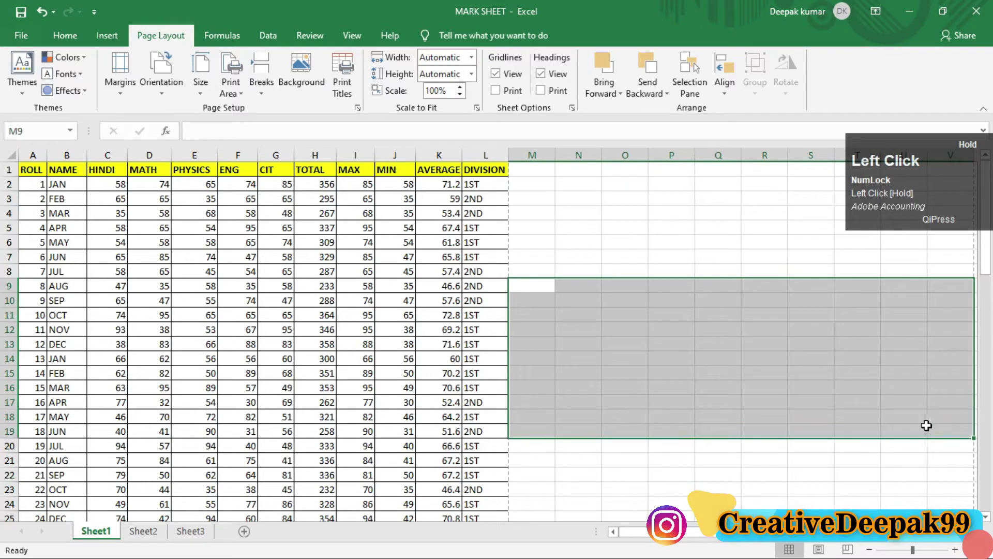
drag(548, 284, 921, 421)
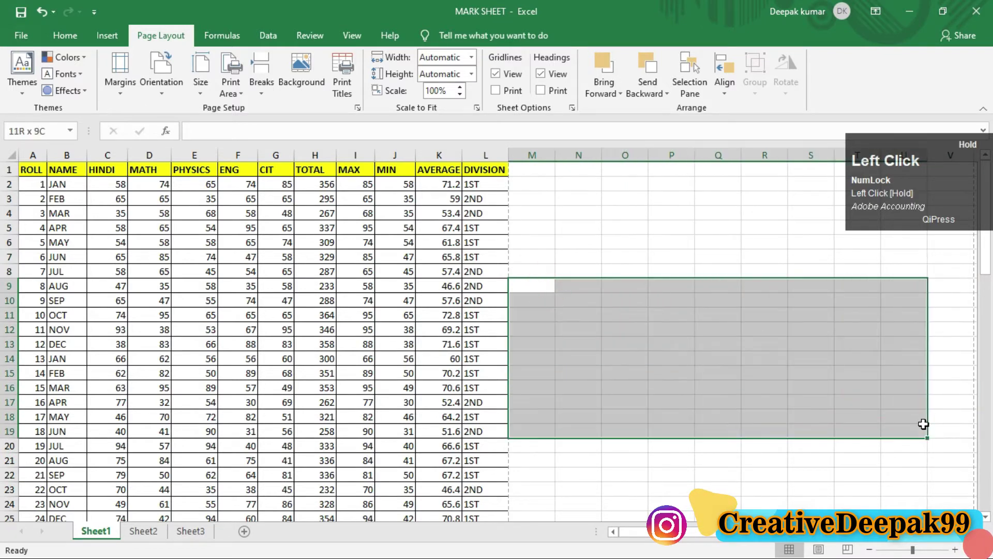
click(639, 256)
Change the sheet's page orientation to Landscape and open the print preview
click(161, 78)
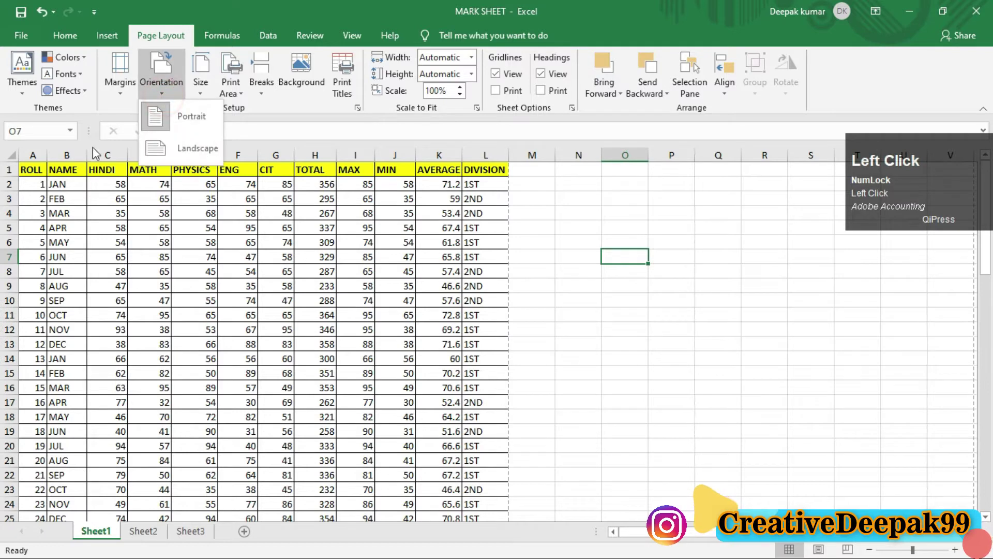
click(169, 153)
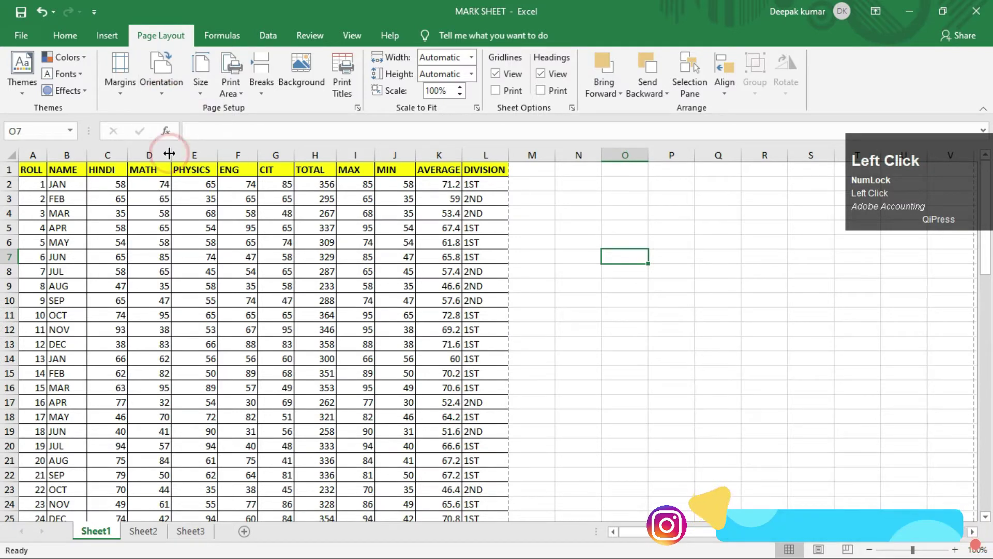
click(12, 35)
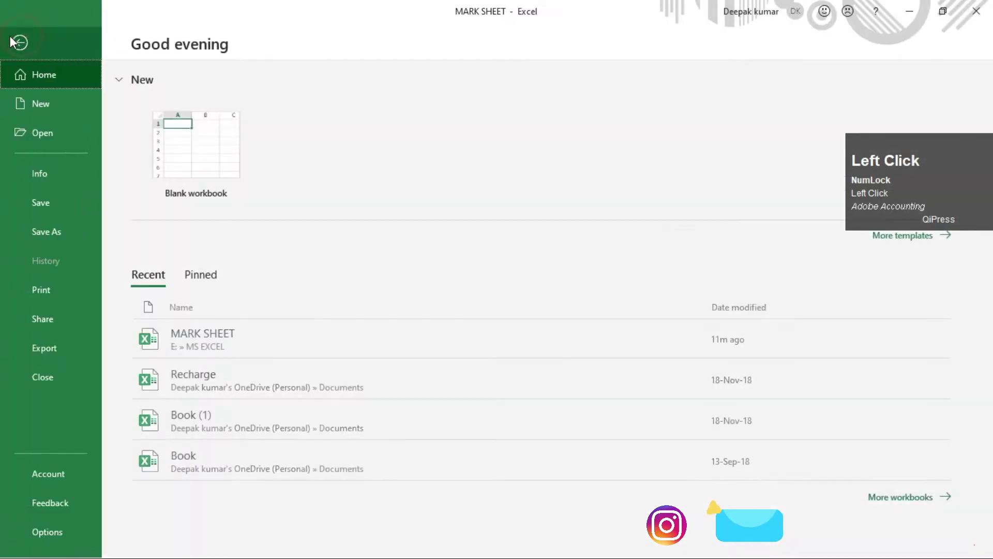
click(35, 295)
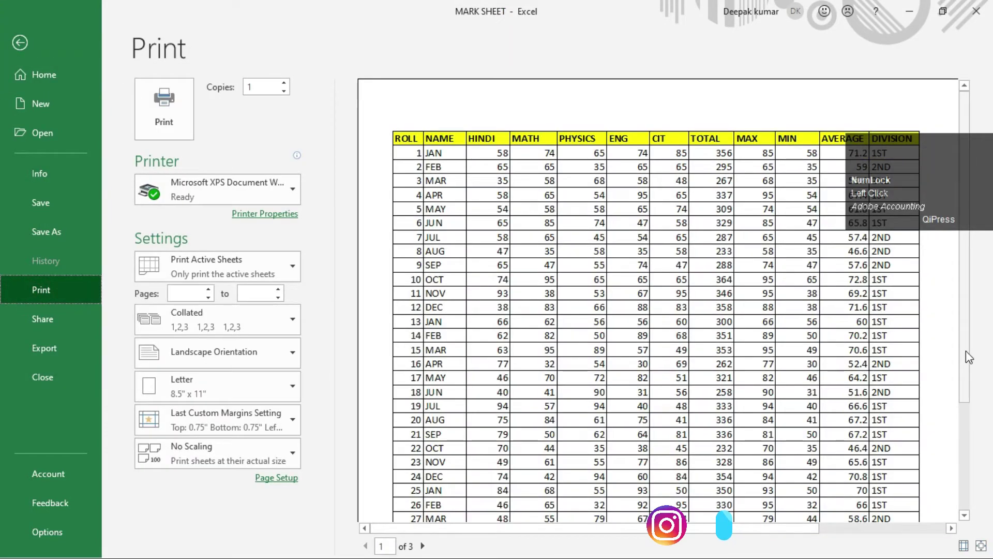
Examine the end of the first landscape page in the print preview to find its last printed row
click(963, 350)
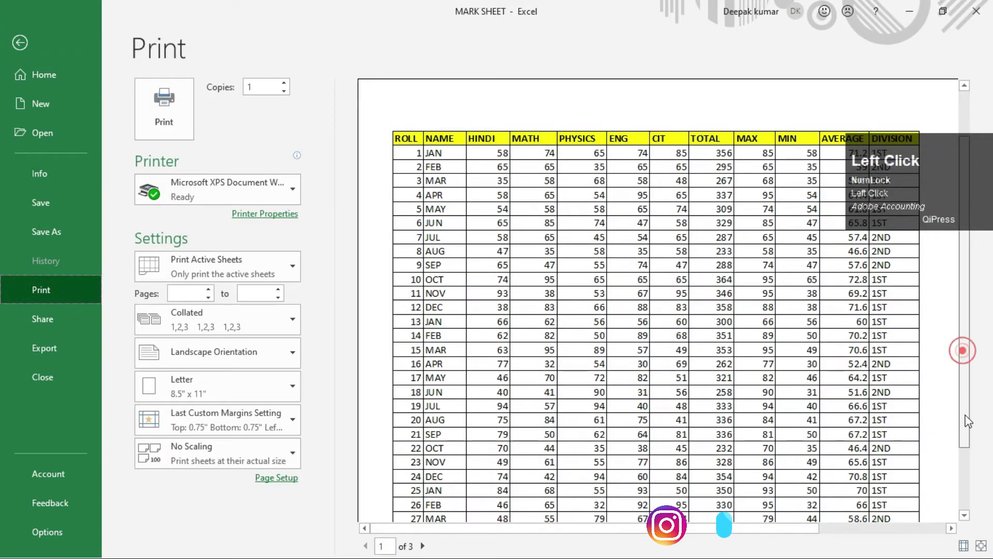
drag(968, 421, 965, 476)
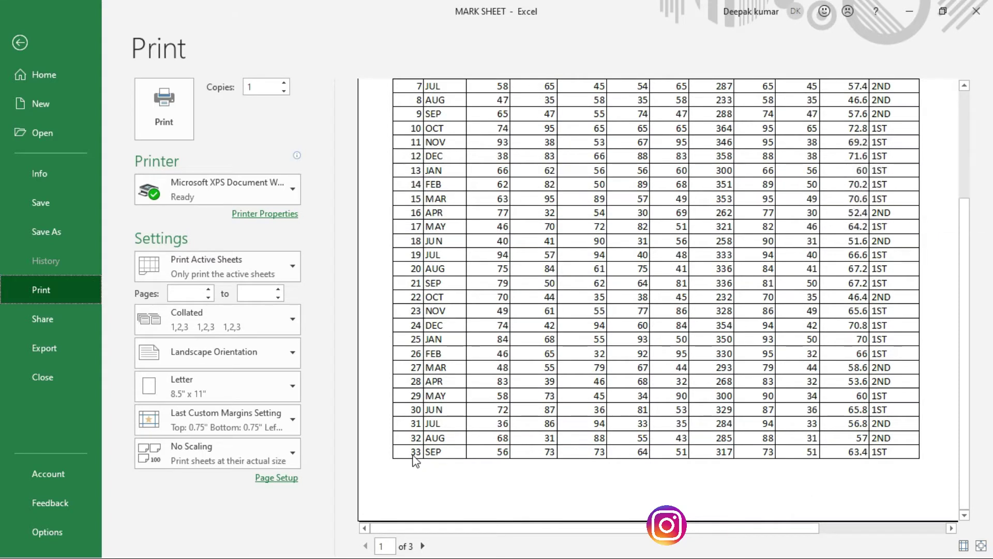
key(ctrl+2)
mouse_move(388, 441)
mouse_down()
mouse_move(470, 483)
mouse_move(746, 482)
mouse_up()
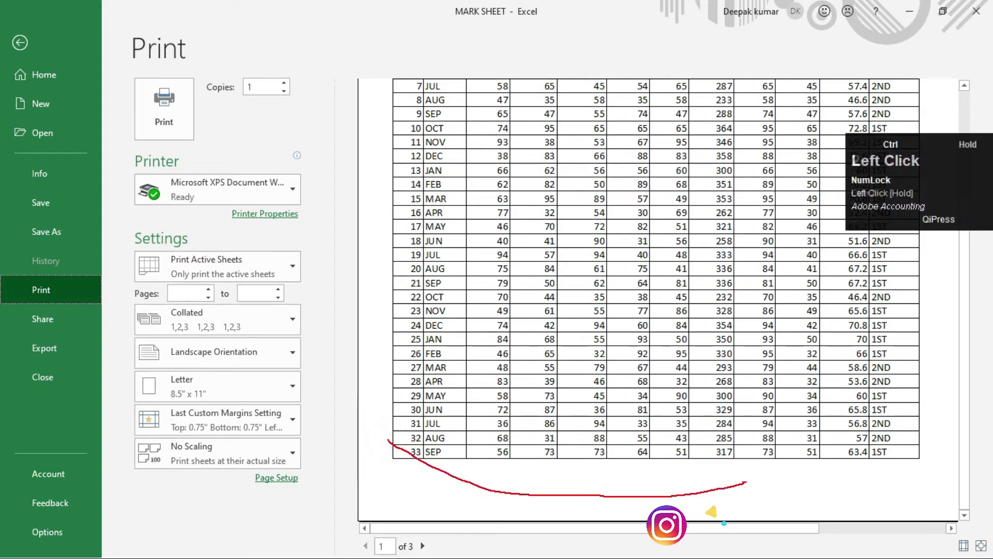
key(ctrl+2)
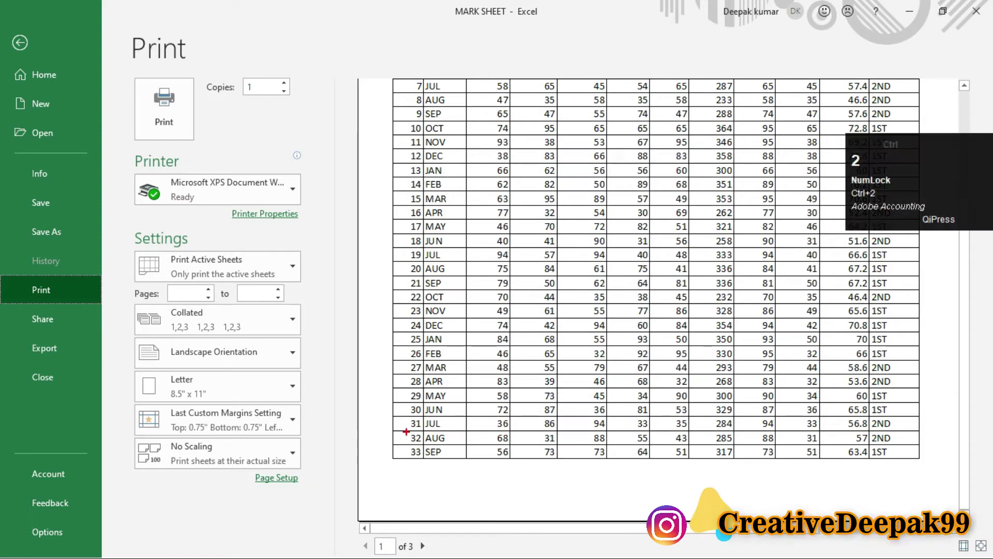
mouse_move(380, 439)
mouse_down()
mouse_move(687, 482)
mouse_move(866, 472)
mouse_up()
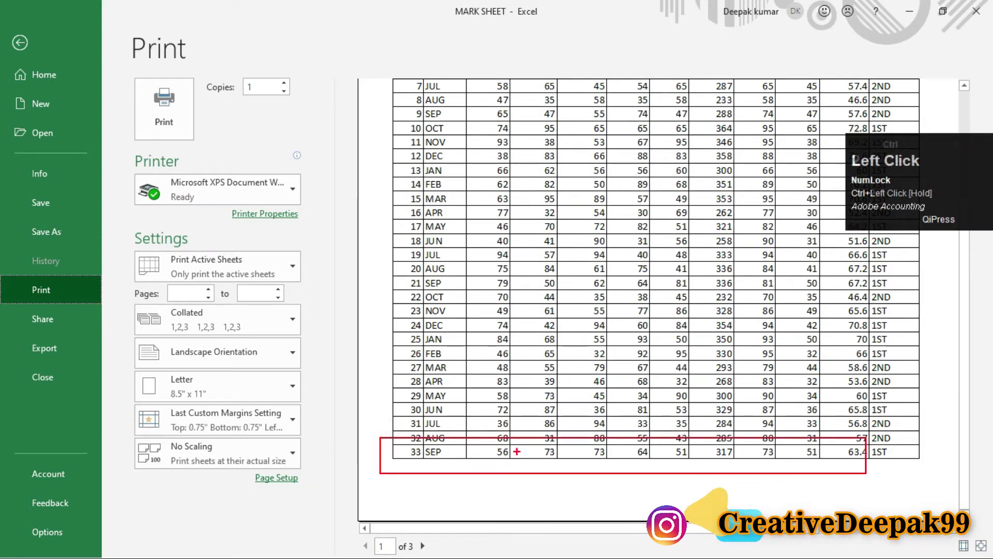
key(ctrl+2)
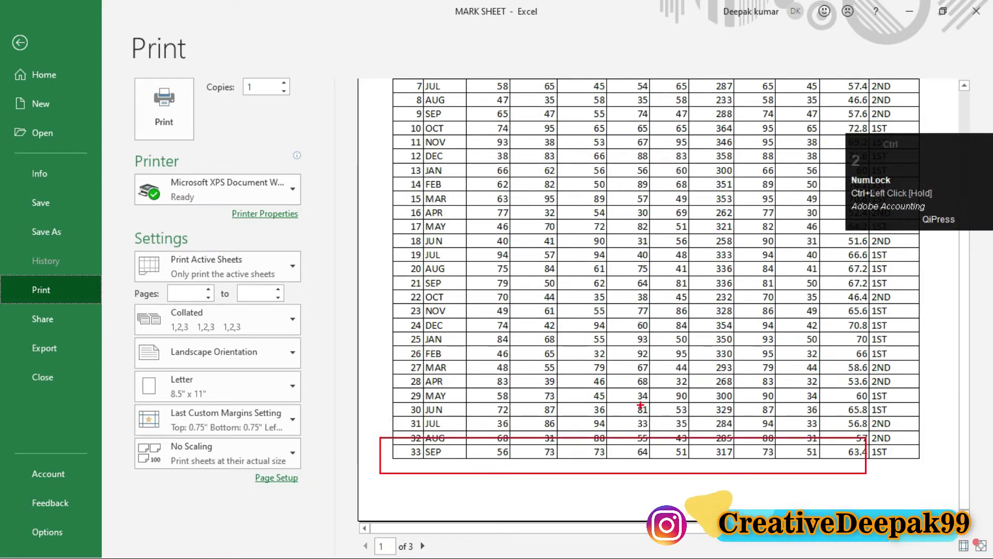
key(Escape)
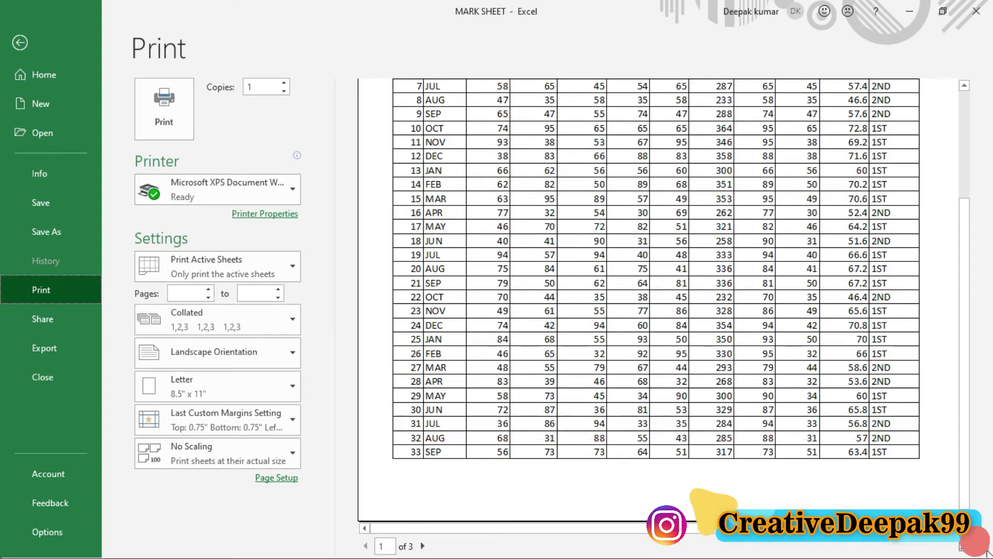
Fit the whole page in the print preview and switch the print orientation to Portrait Orientation
click(987, 553)
click(976, 540)
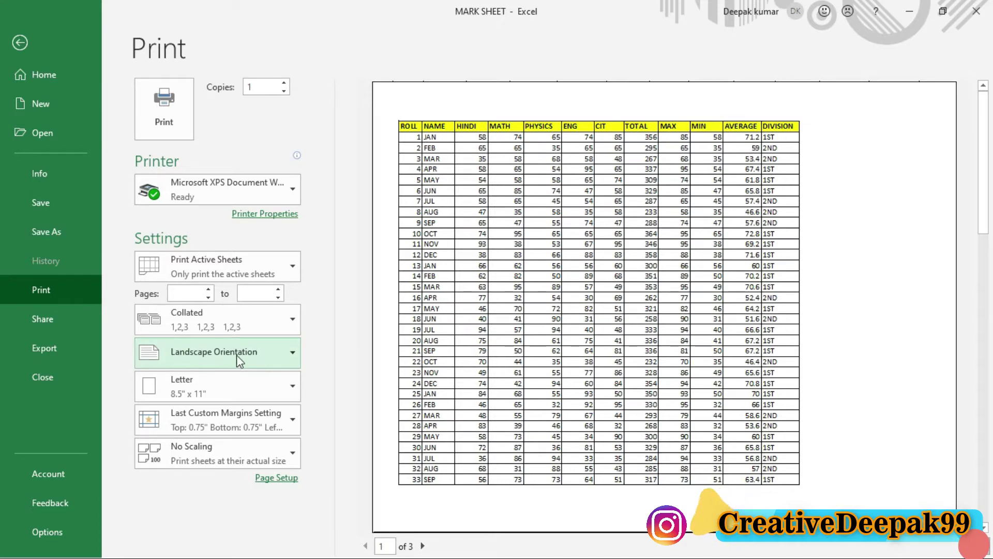
key(ctrl+2)
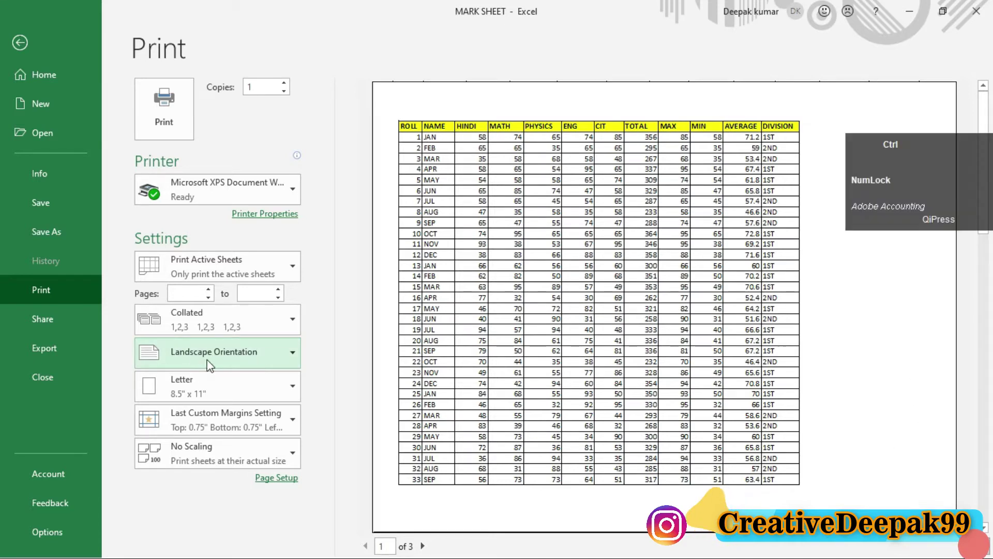
drag(129, 339, 319, 373)
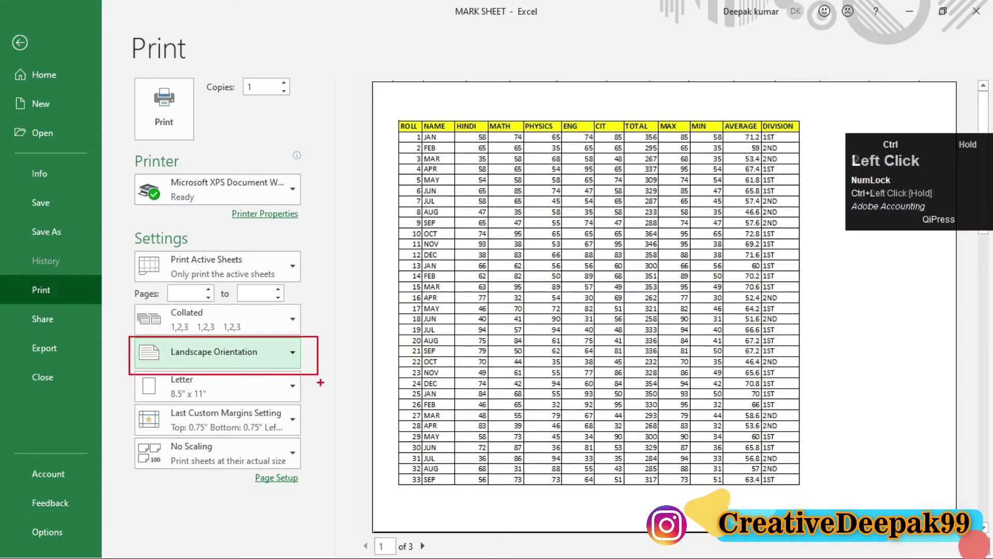
click(266, 354)
click(179, 387)
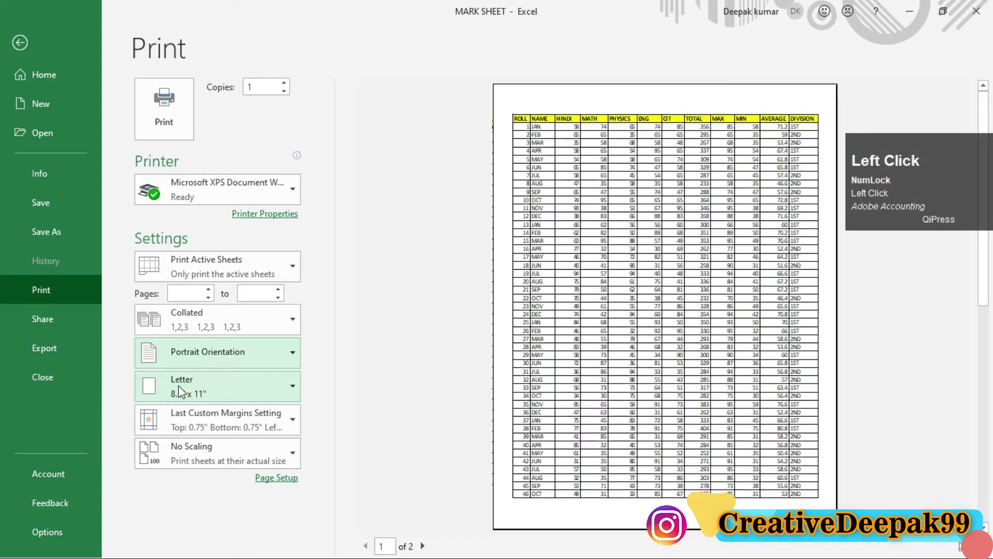
Switch the print orientation back to Landscape Orientation in the print settings
click(243, 351)
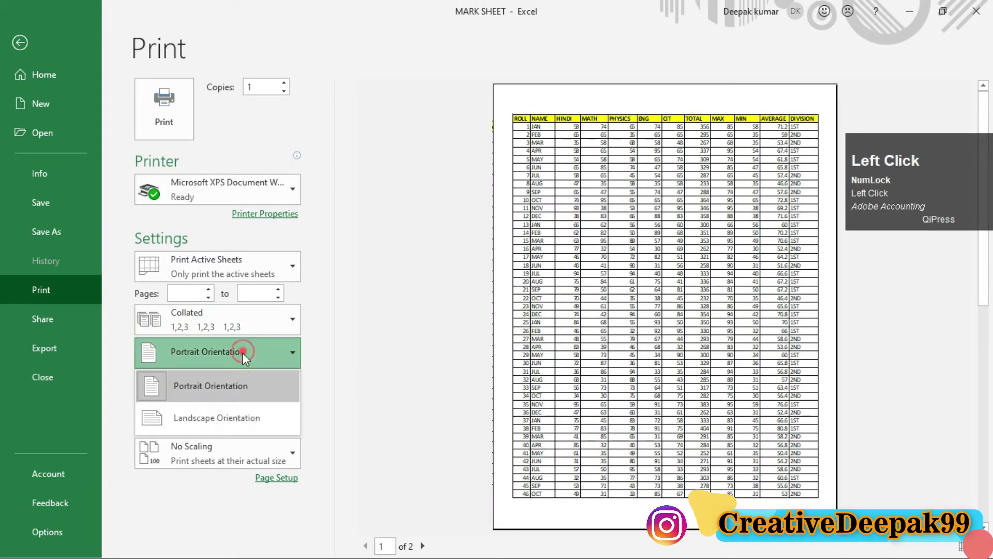
click(204, 414)
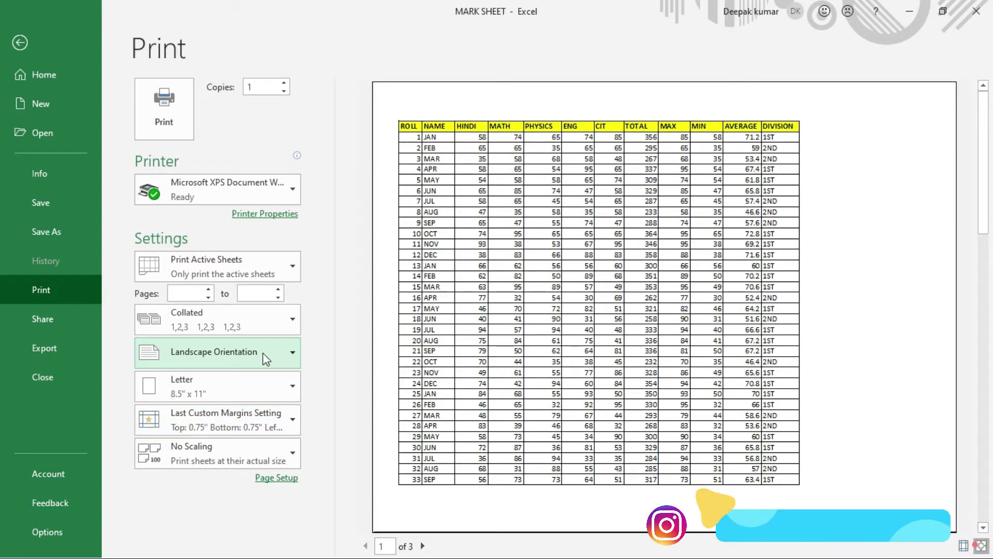
click(262, 353)
click(209, 411)
Set the print orientation to Portrait Orientation and return to the worksheet
click(245, 352)
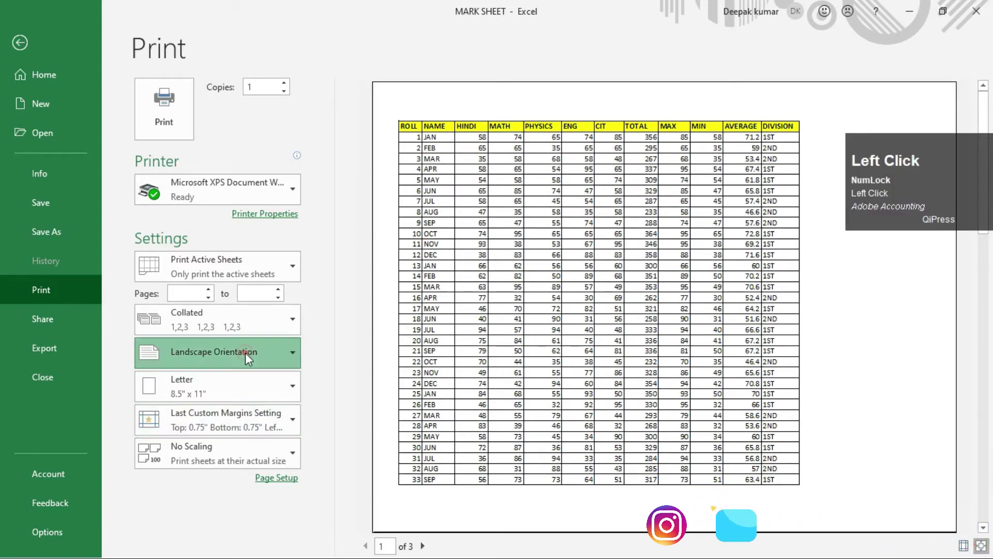
click(222, 385)
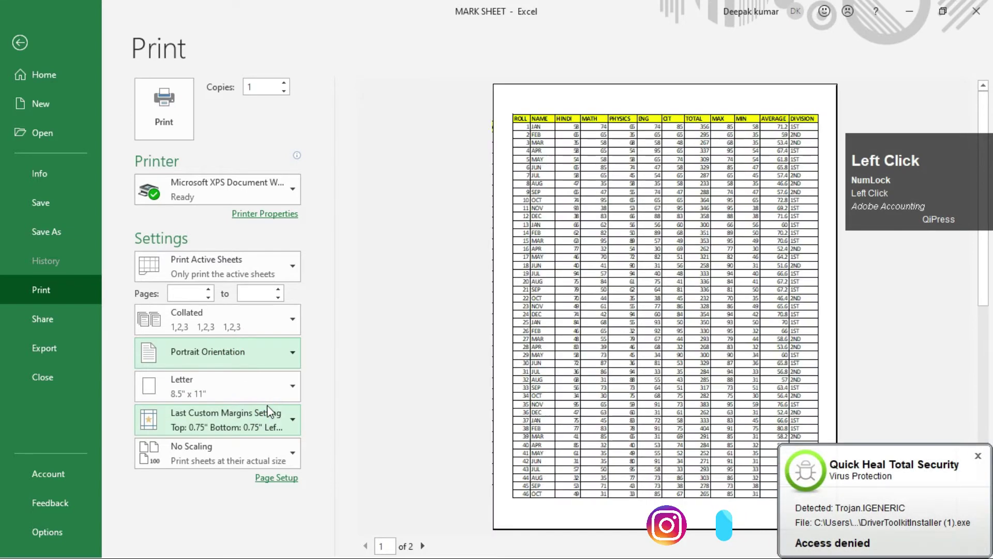
click(20, 43)
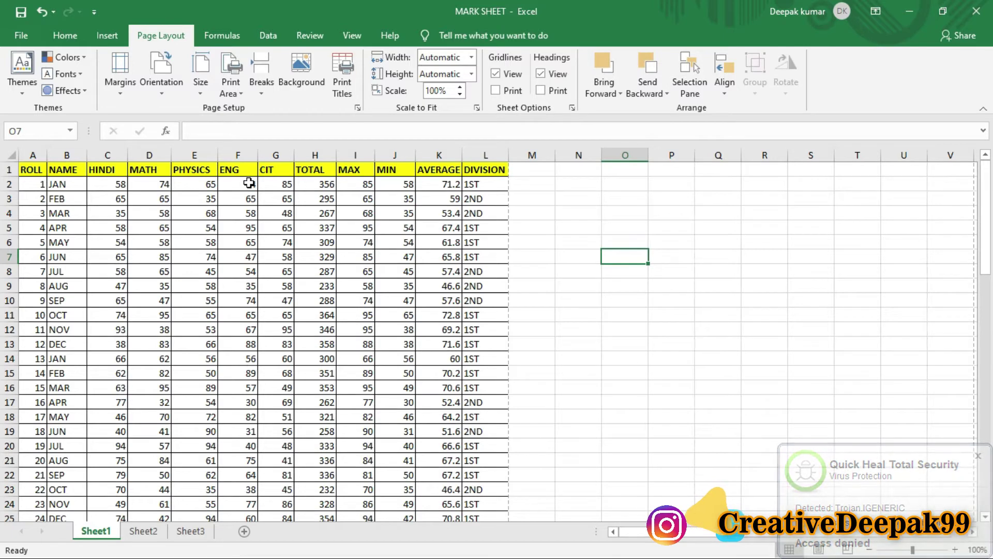
Look over the available paper sizes, and set the paper to A3 in the print settings
click(201, 75)
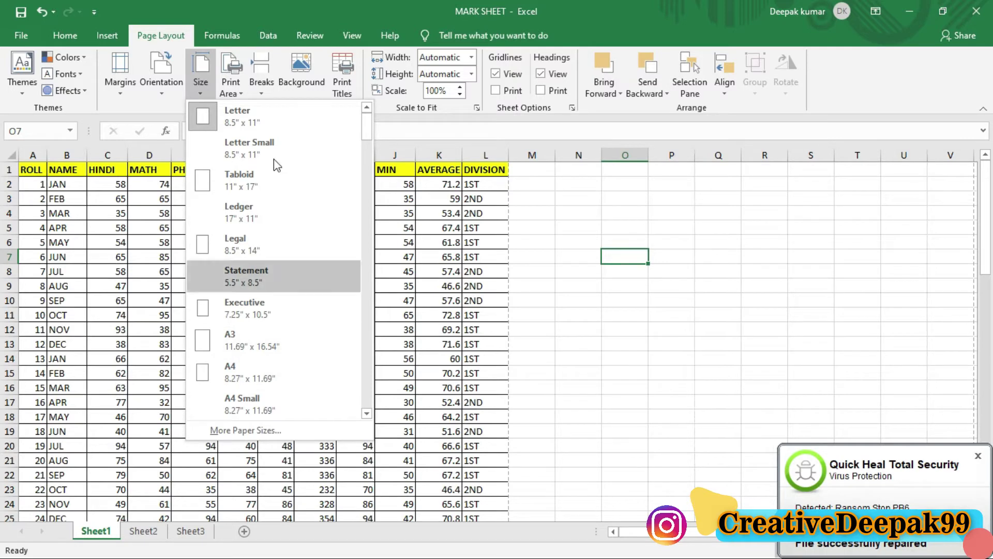
click(450, 318)
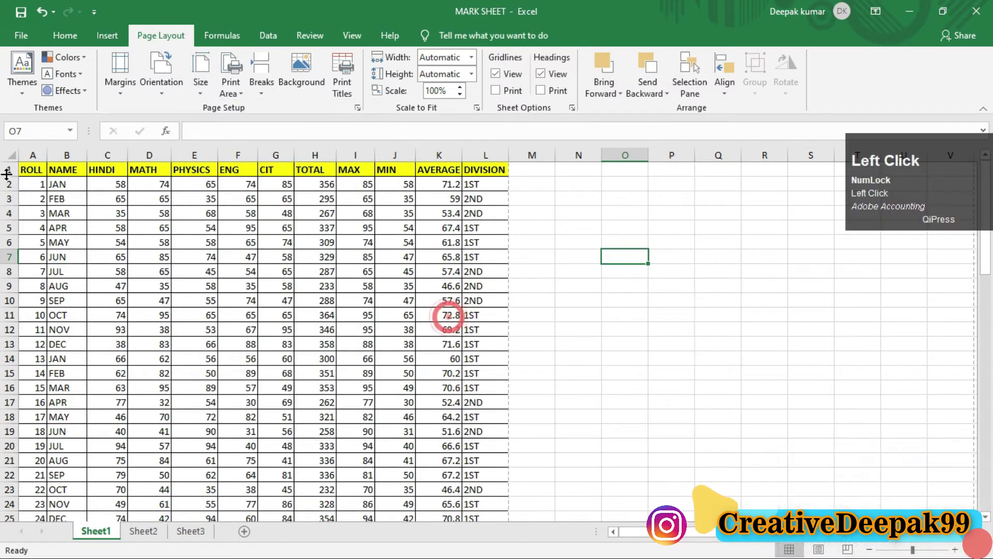
click(21, 35)
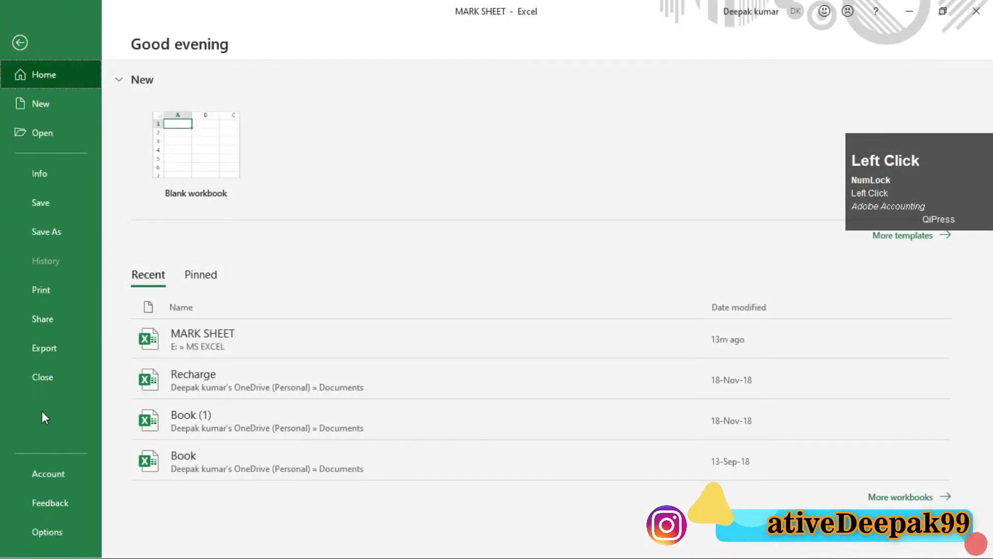
click(51, 295)
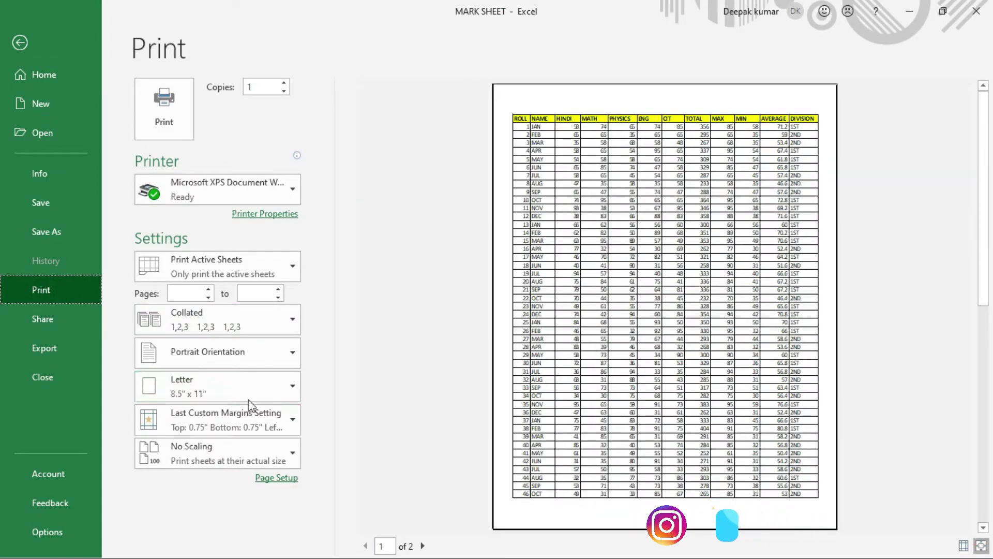
click(190, 388)
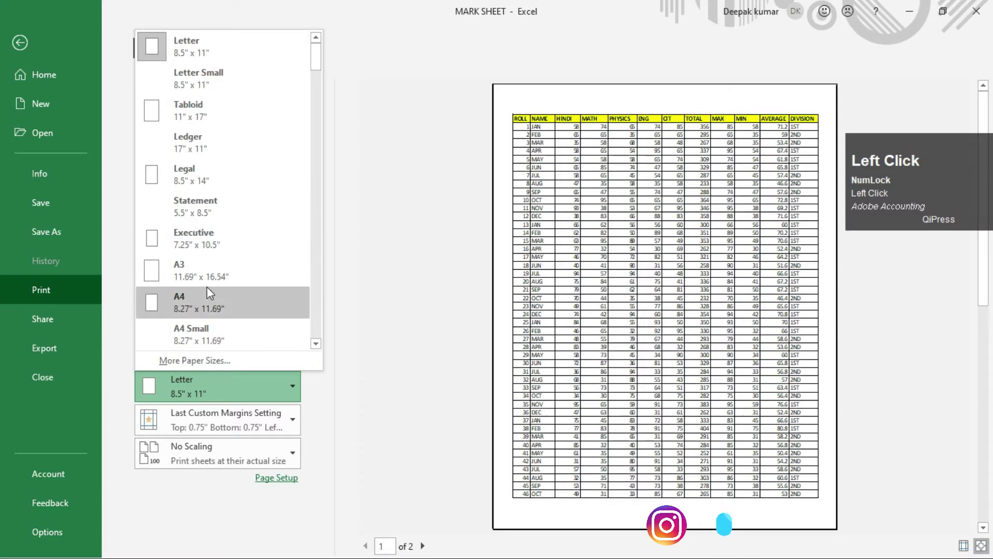
click(198, 276)
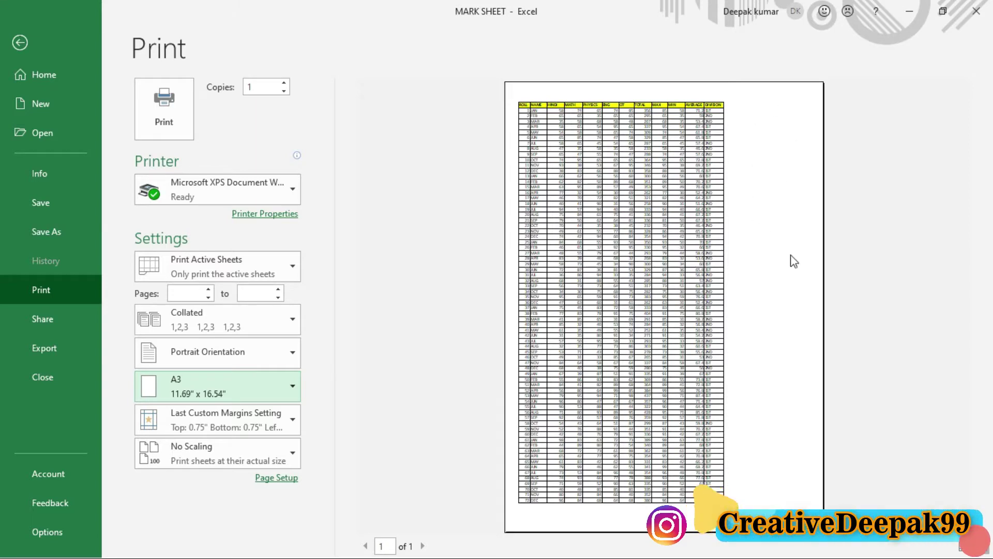
click(780, 139)
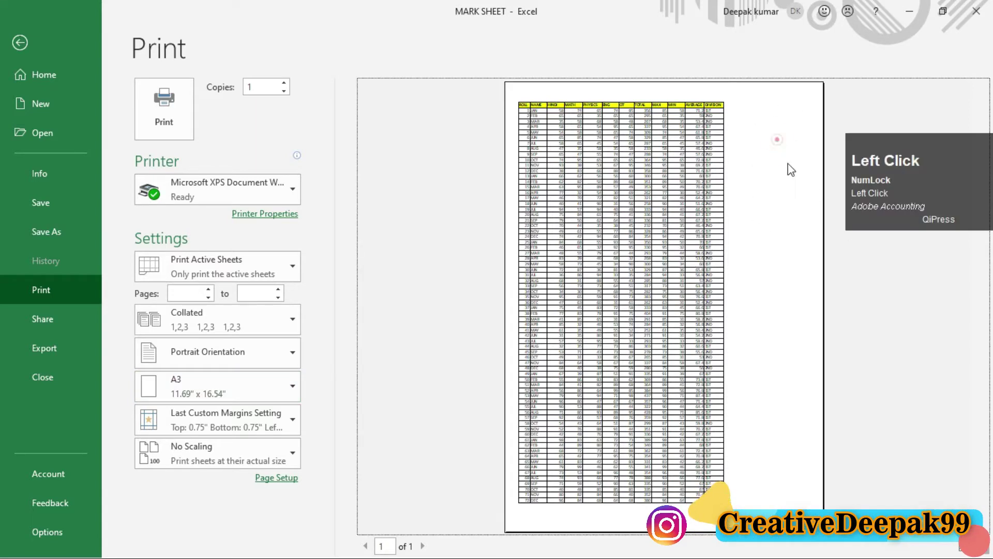
Try the A4, Legal and Statement paper sizes in turn to compare how the sheet fits in the print preview
click(201, 380)
click(195, 294)
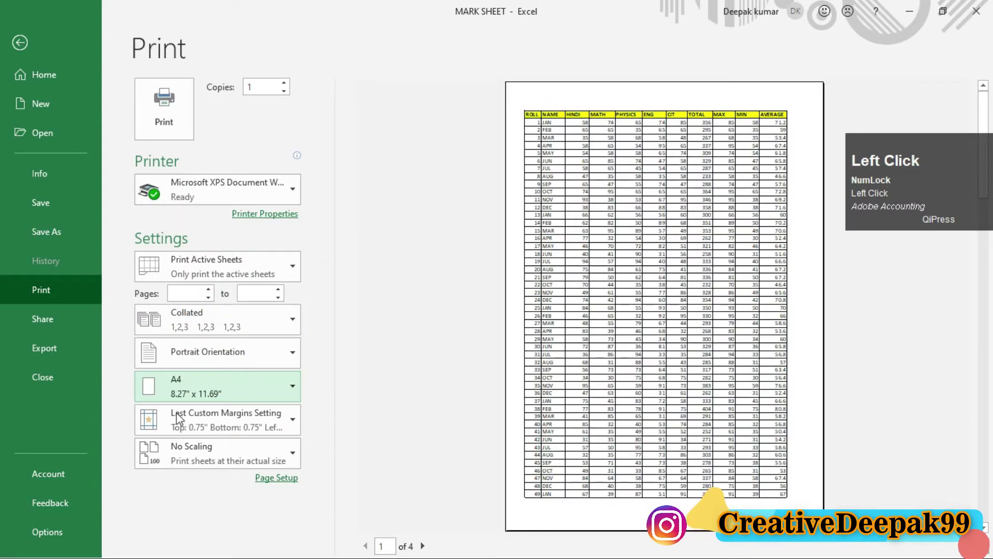
click(207, 386)
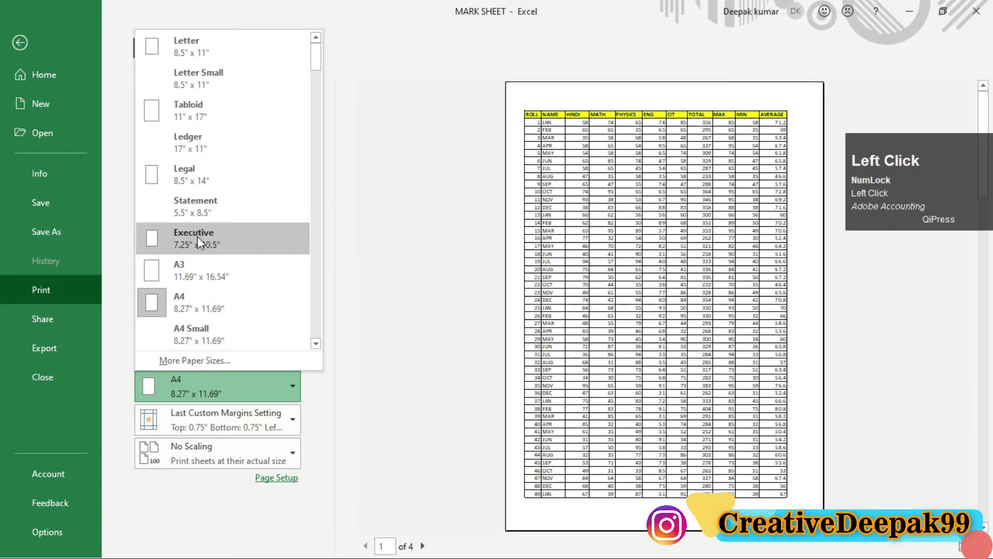
click(206, 178)
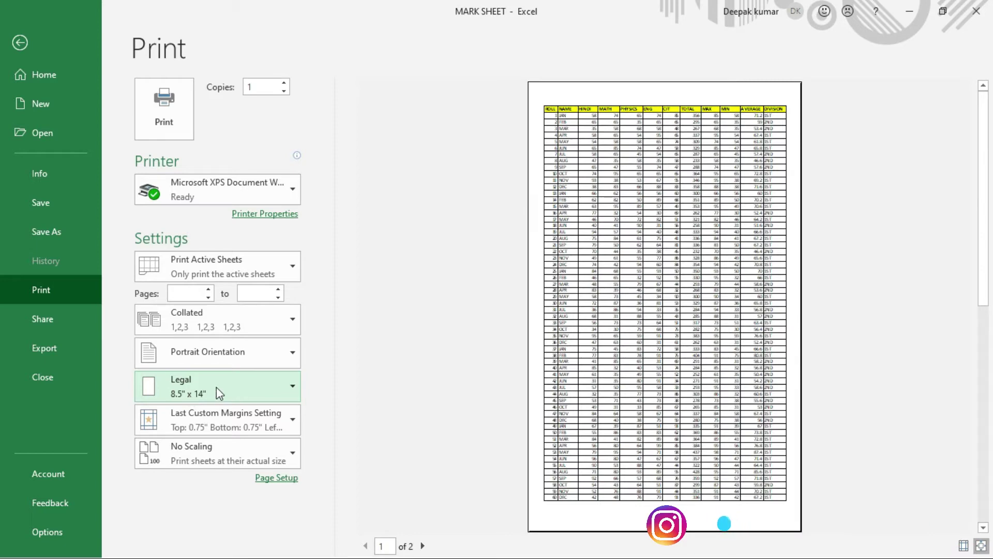
click(247, 392)
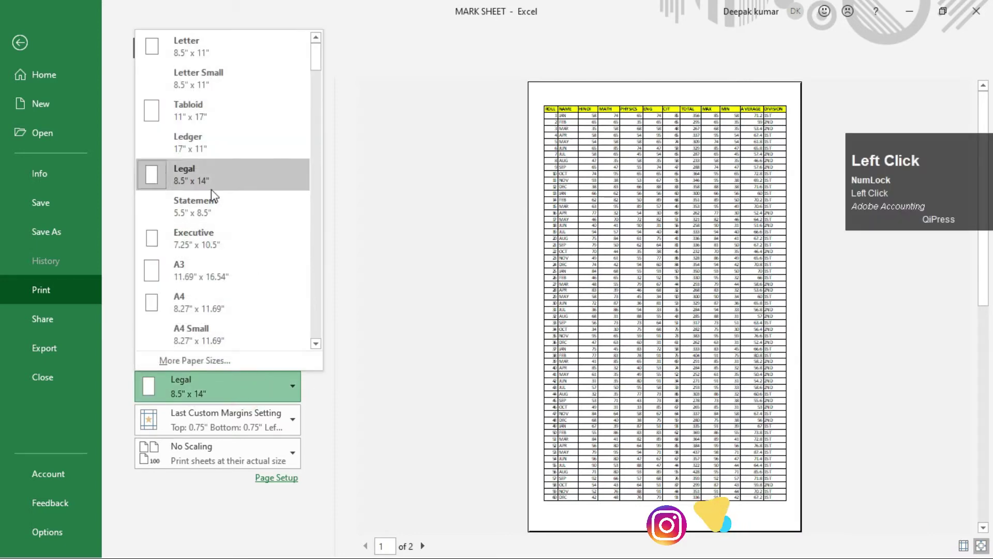
click(213, 206)
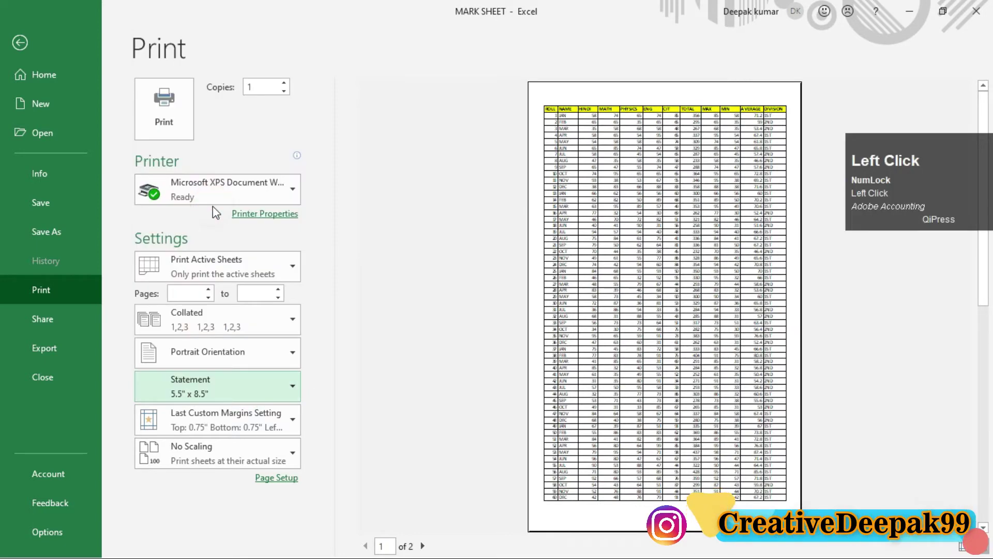
Set the paper size to Letter (8.5" x 11") and return to the worksheet, selecting cell N10
click(216, 392)
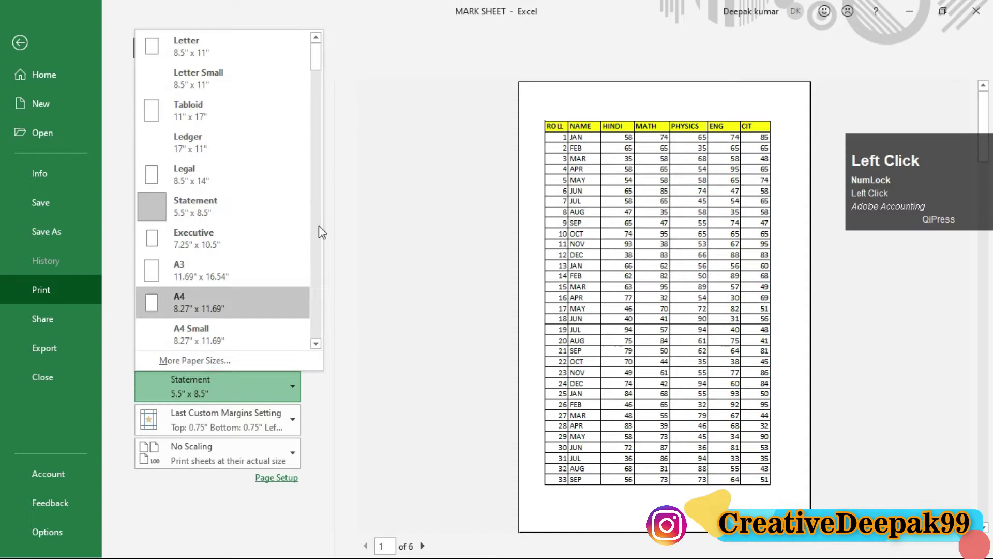
click(209, 51)
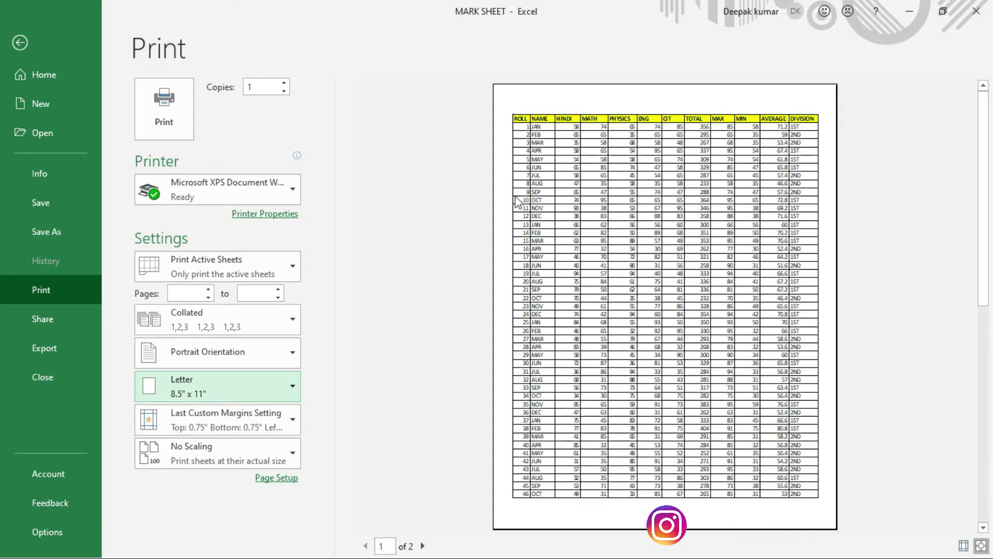
click(20, 42)
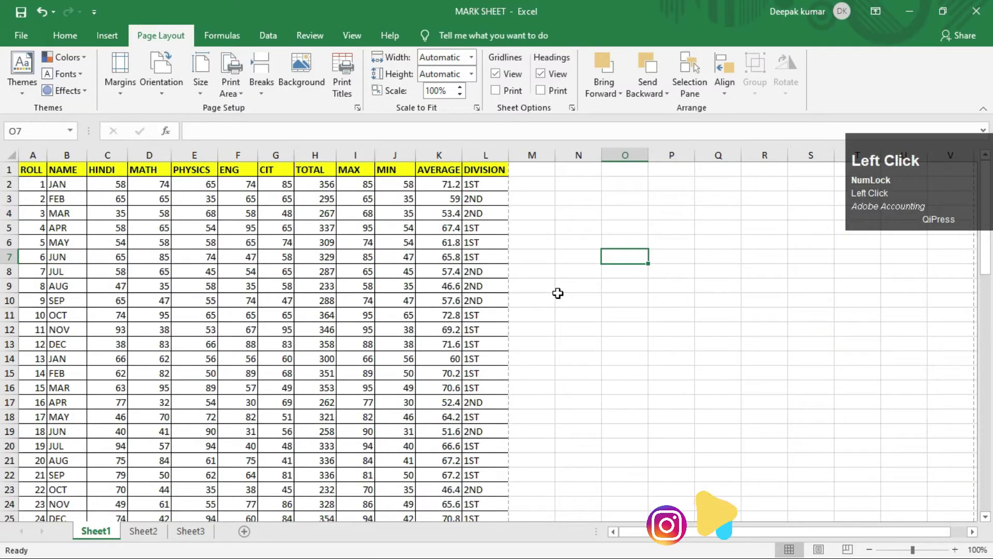
click(558, 295)
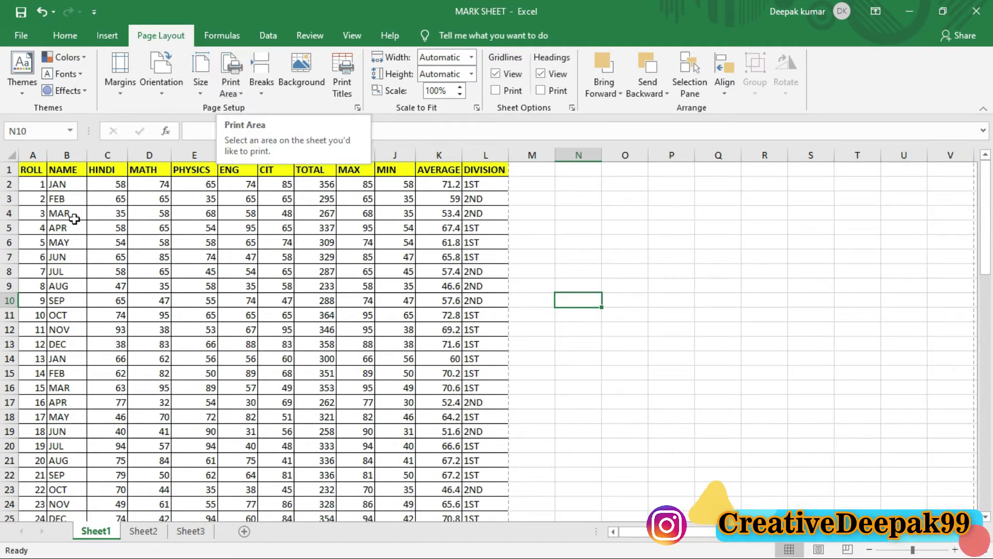
Open the print preview and display the second page of the mark sheet at full size
click(21, 35)
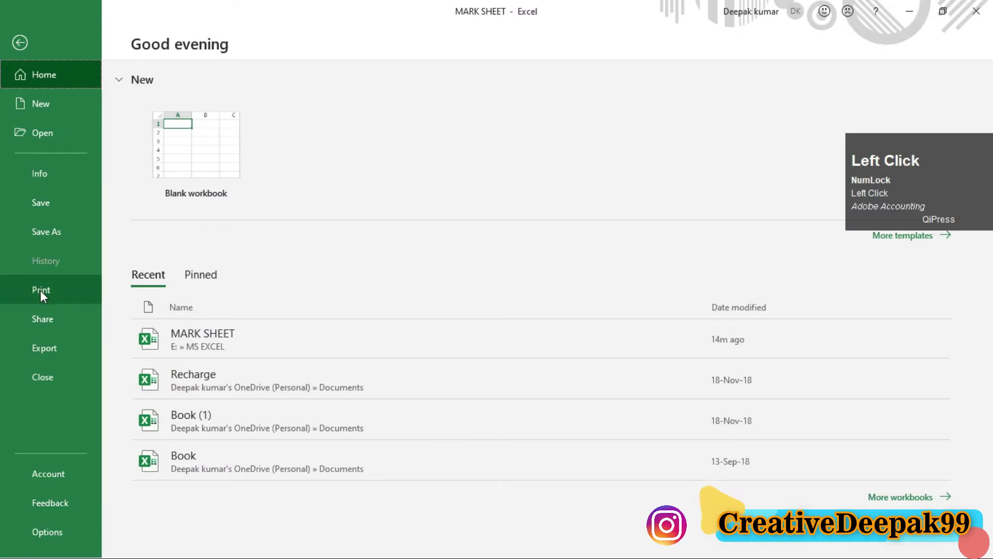
click(41, 291)
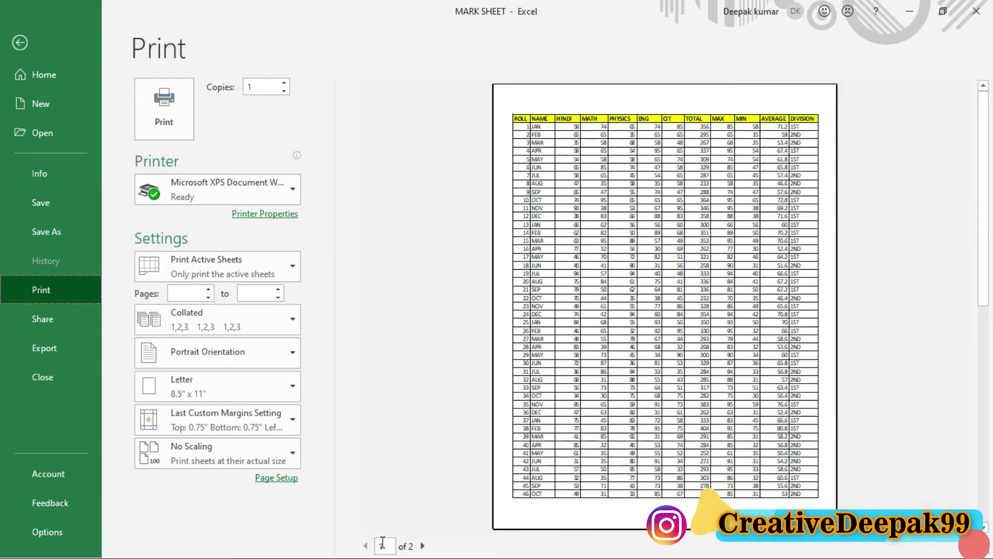
click(382, 543)
key(ctrl+2)
drag(351, 530, 436, 558)
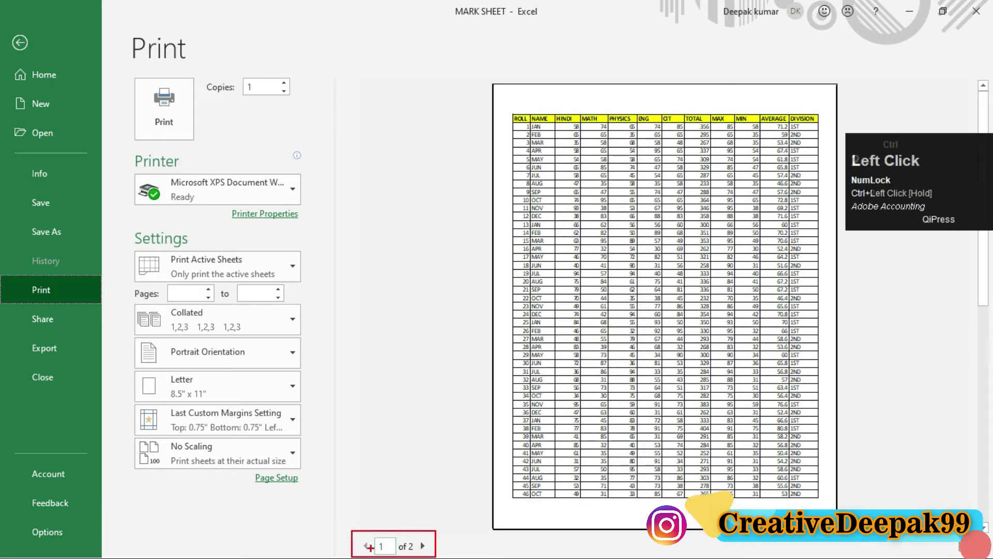
click(423, 546)
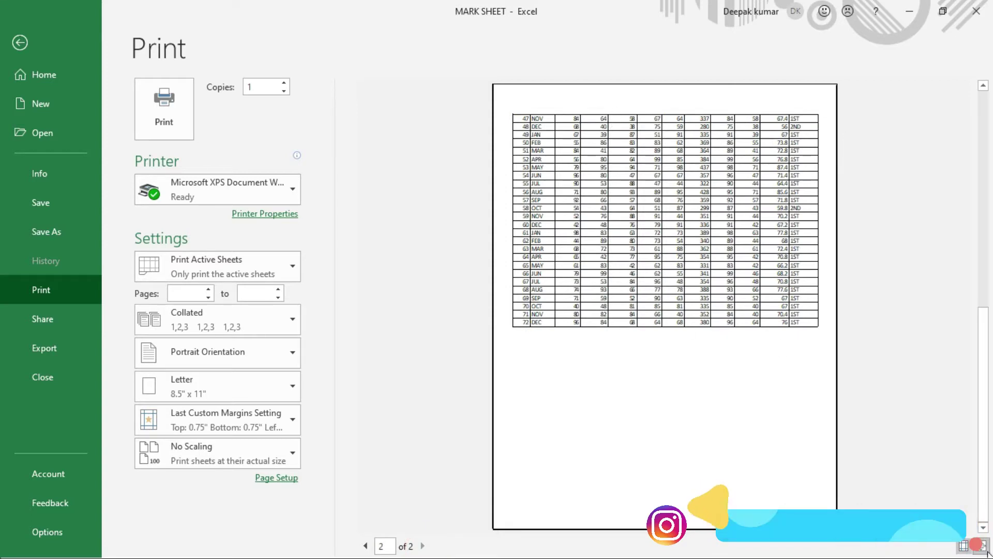
click(573, 259)
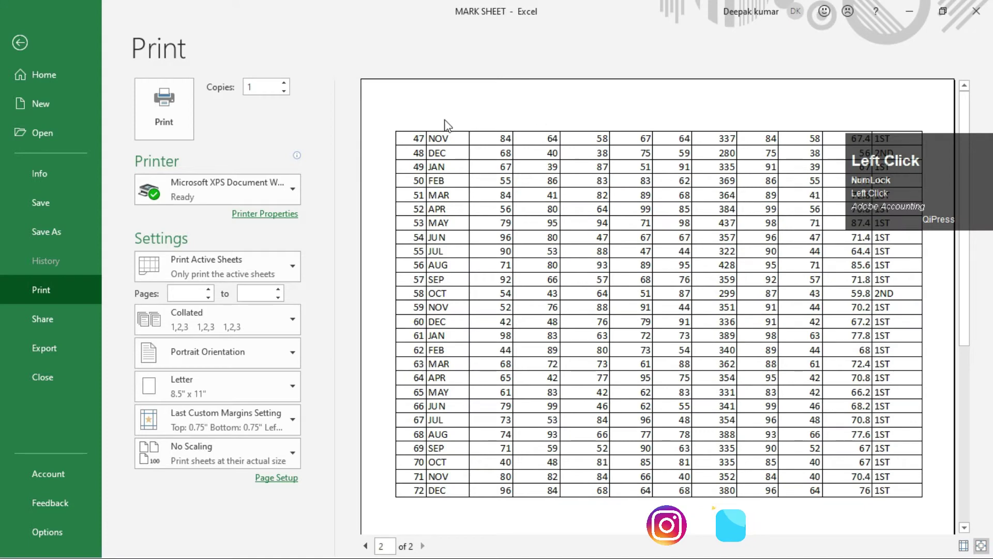
scroll(506, 207, up, 1)
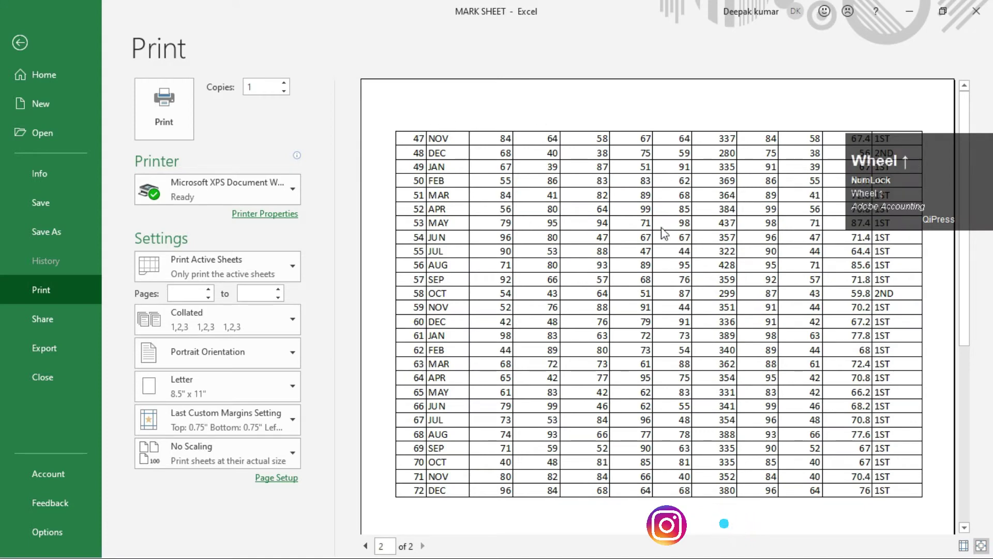
Examine the end of the first page and the rows continuing on the second page in the print preview
click(365, 545)
scroll(759, 264, down, 1)
scroll(759, 263, down, 5)
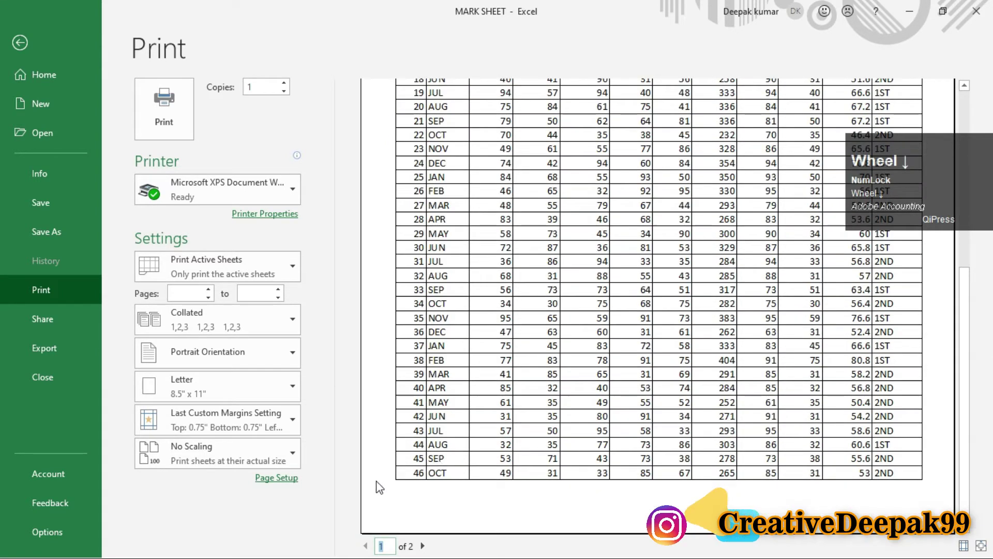
click(429, 548)
scroll(451, 242, up, 1)
scroll(451, 242, up, 5)
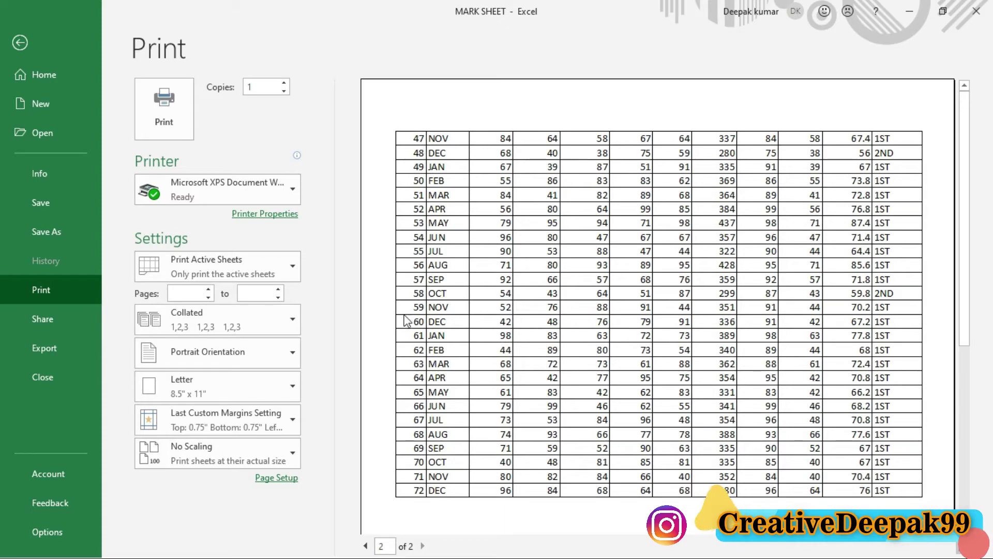
scroll(433, 493, down, 3)
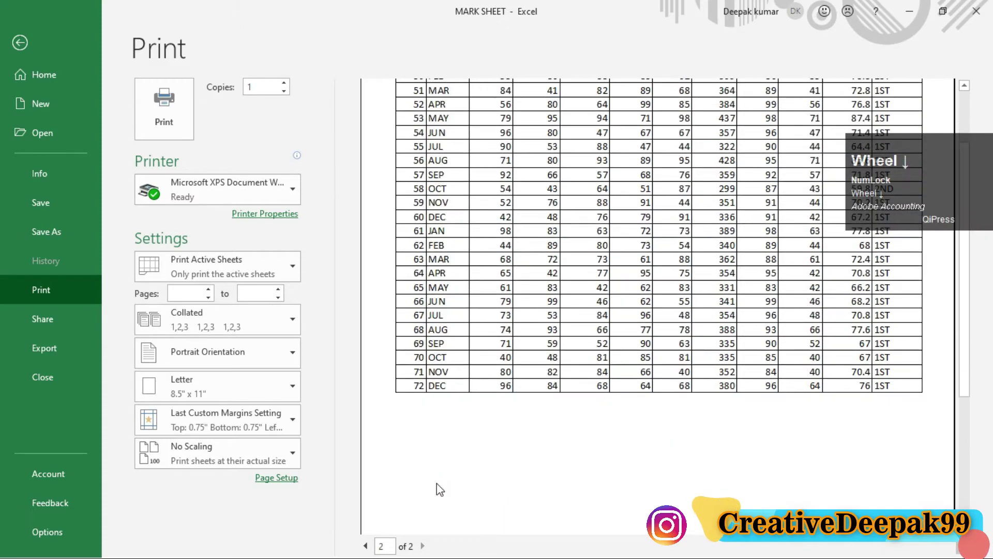
scroll(457, 448, up, 3)
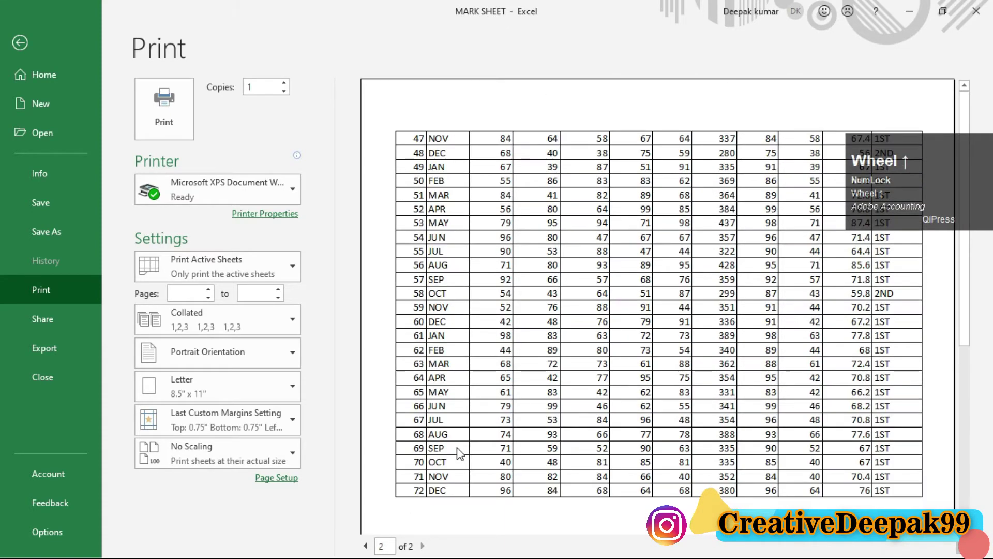
Return to the worksheet and set the range B1:G14, NAME to CIT, as the print area
click(20, 42)
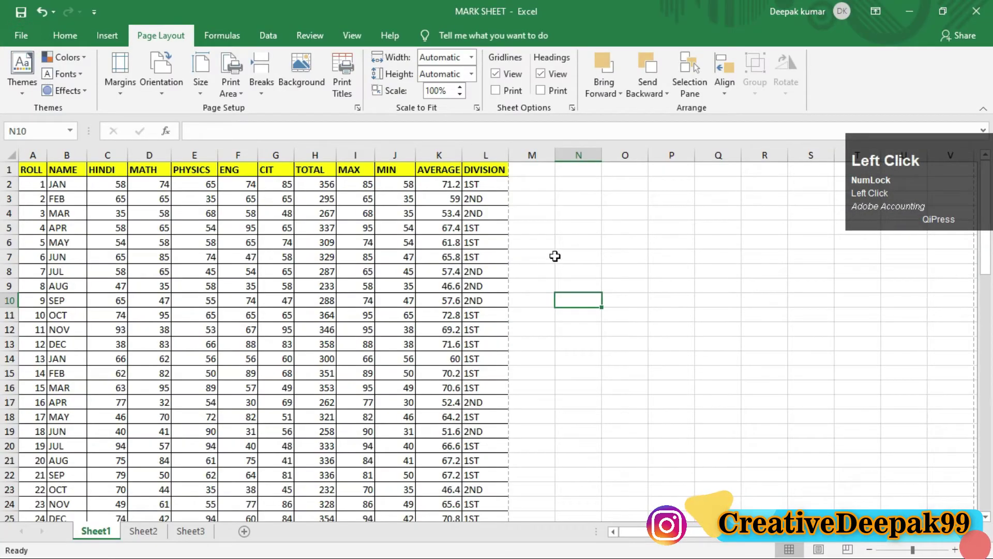
drag(38, 170, 361, 412)
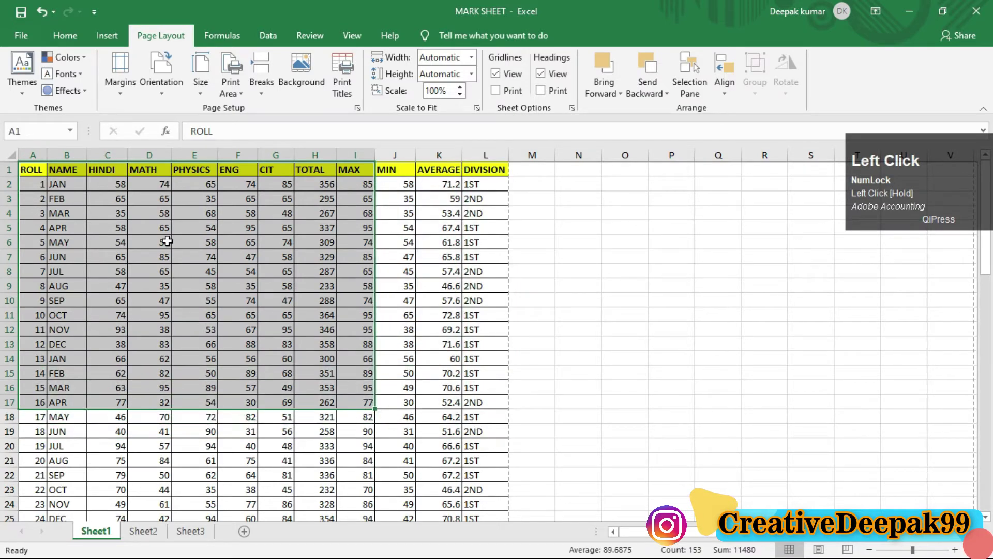
click(156, 241)
click(104, 165)
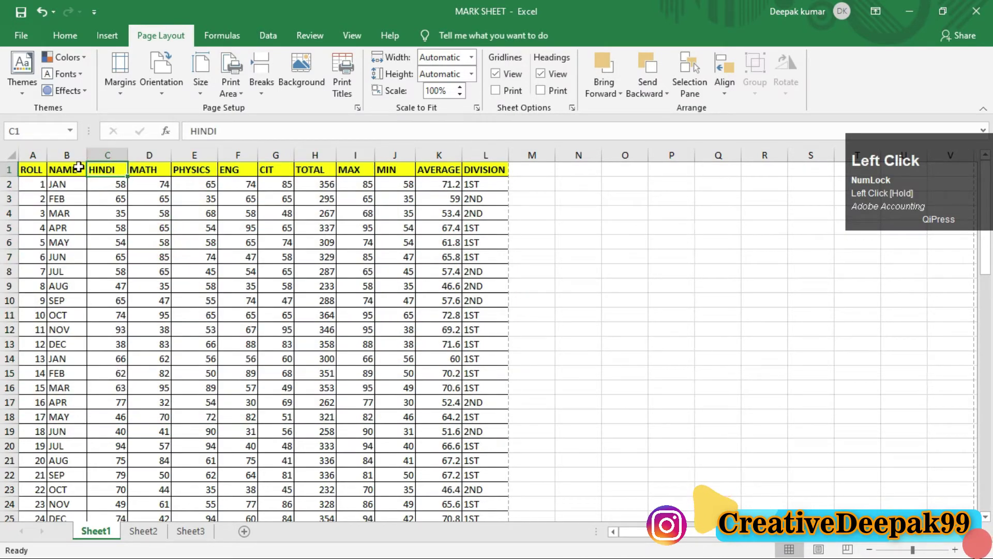
drag(60, 169, 284, 359)
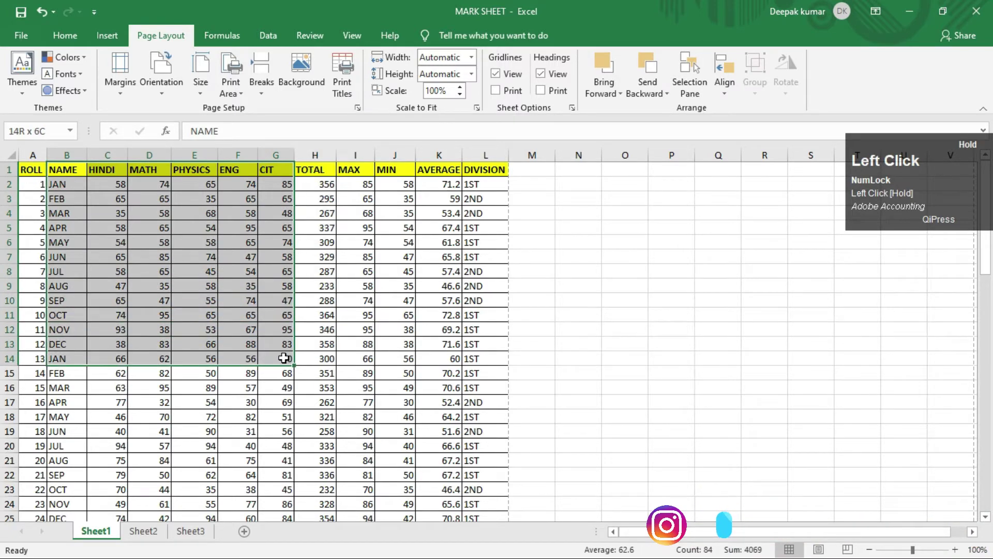
click(225, 93)
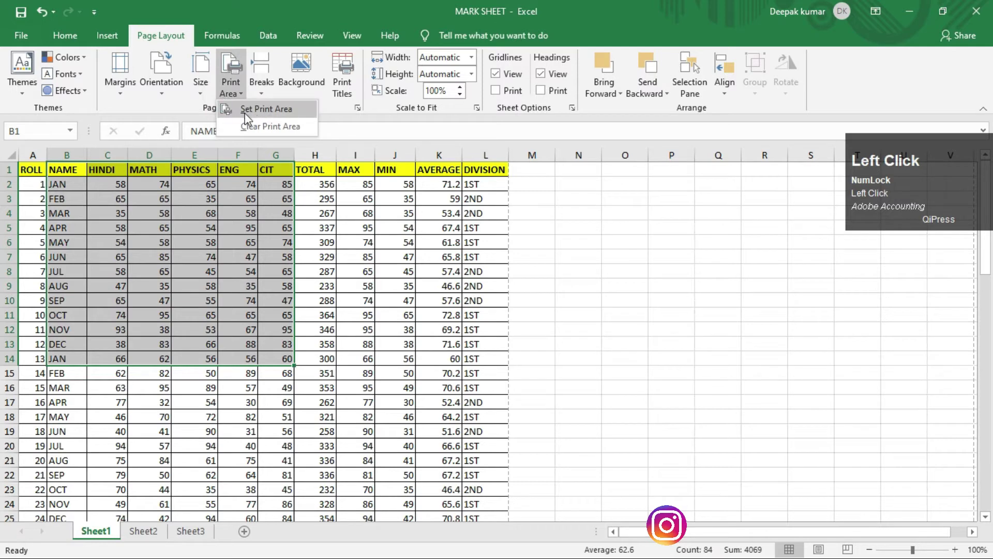
click(273, 110)
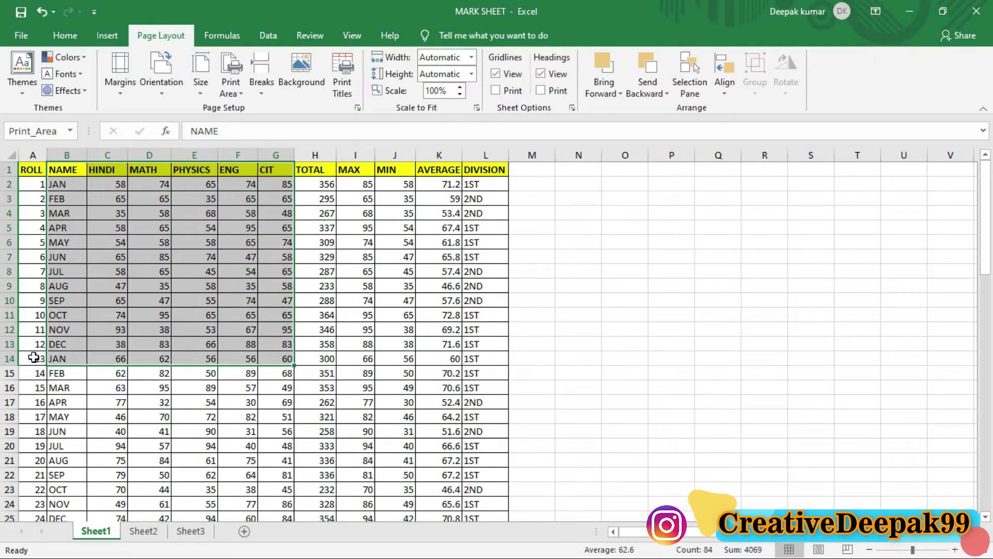
Check the print area in the print preview and return to the worksheet
click(23, 34)
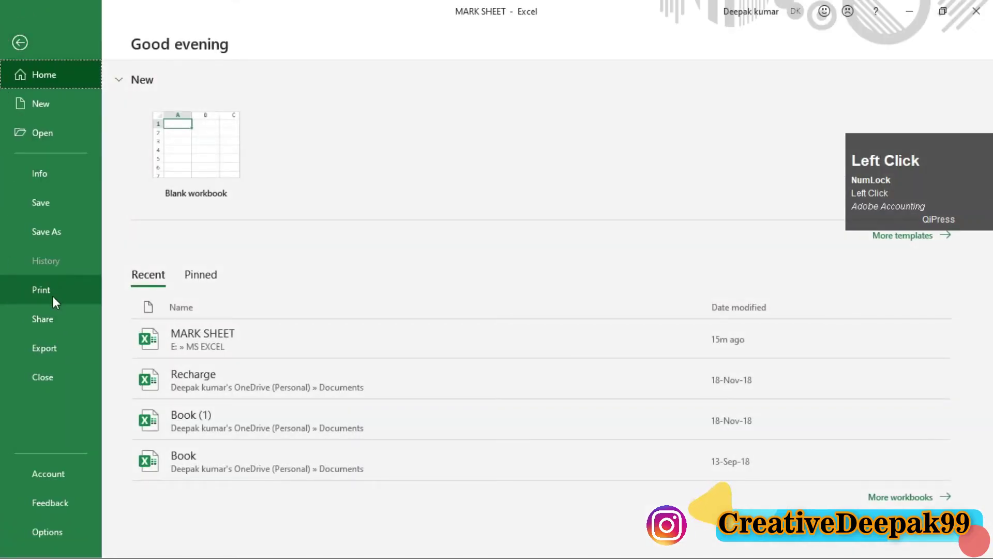
click(51, 293)
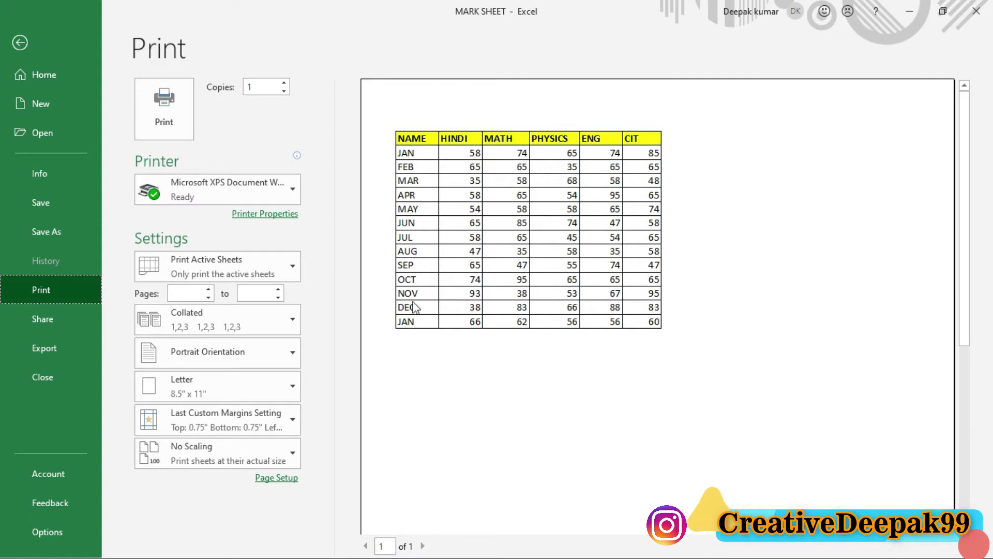
click(21, 42)
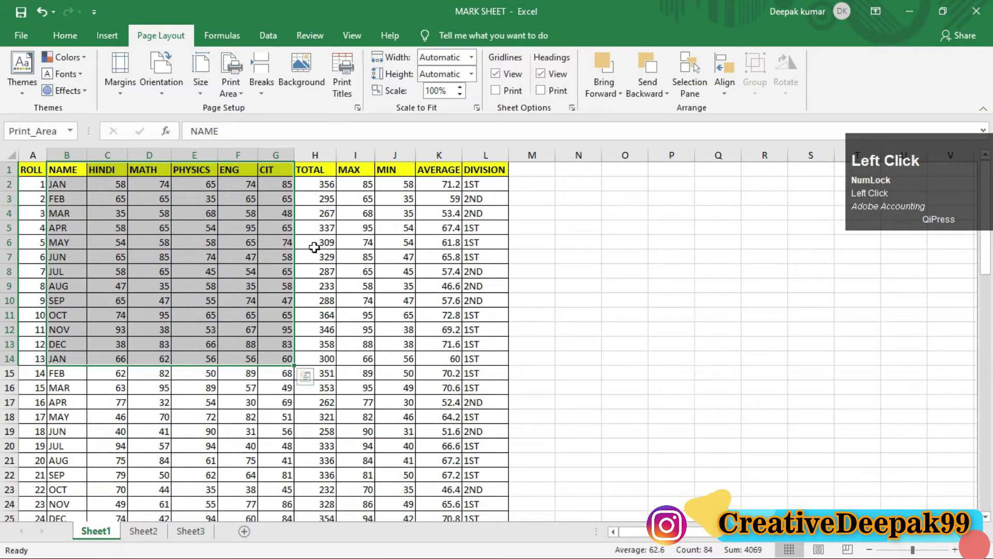
Clear the print area of the mark sheet and select cell D7
click(314, 246)
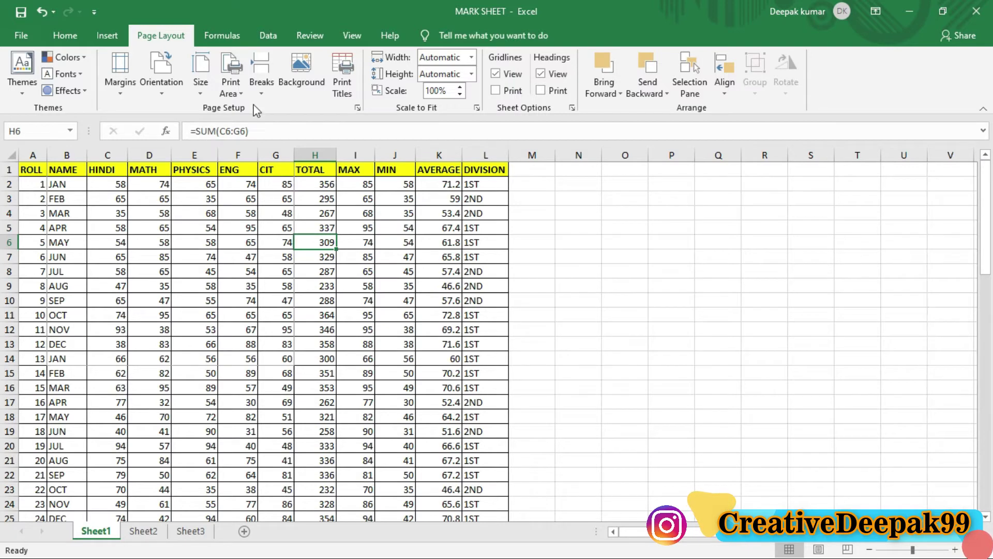
click(231, 89)
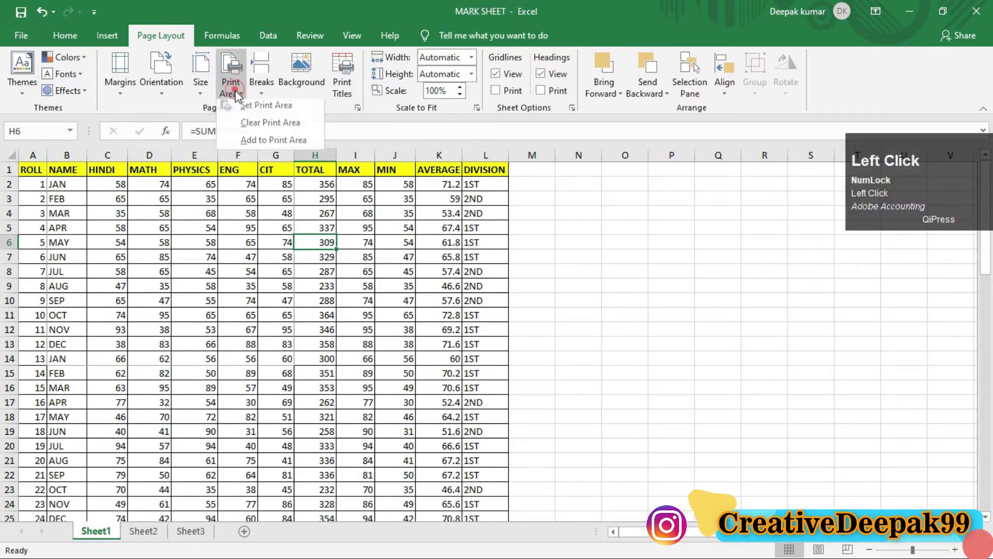
click(256, 129)
click(150, 252)
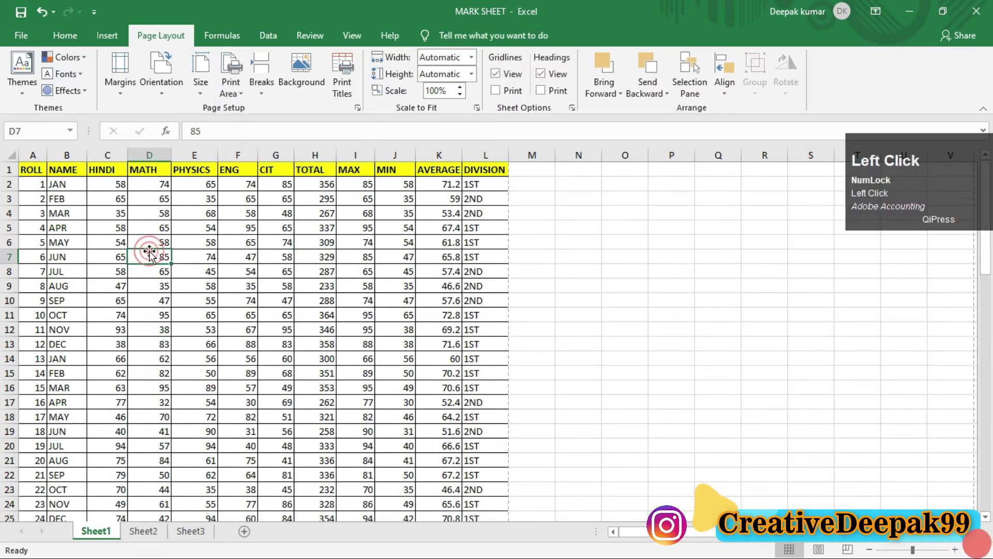
Check the whole mark sheet in the print preview and return to the worksheet
click(21, 35)
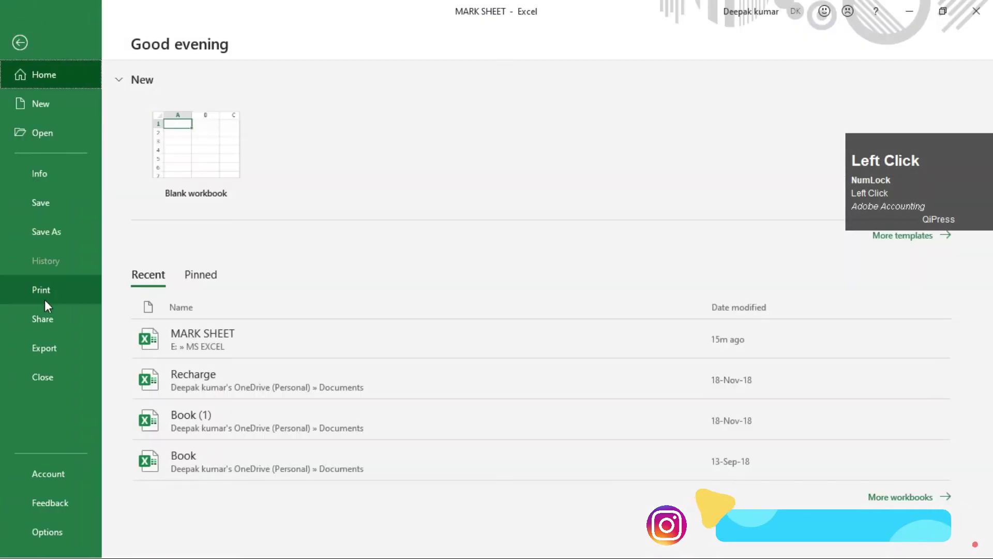
click(45, 292)
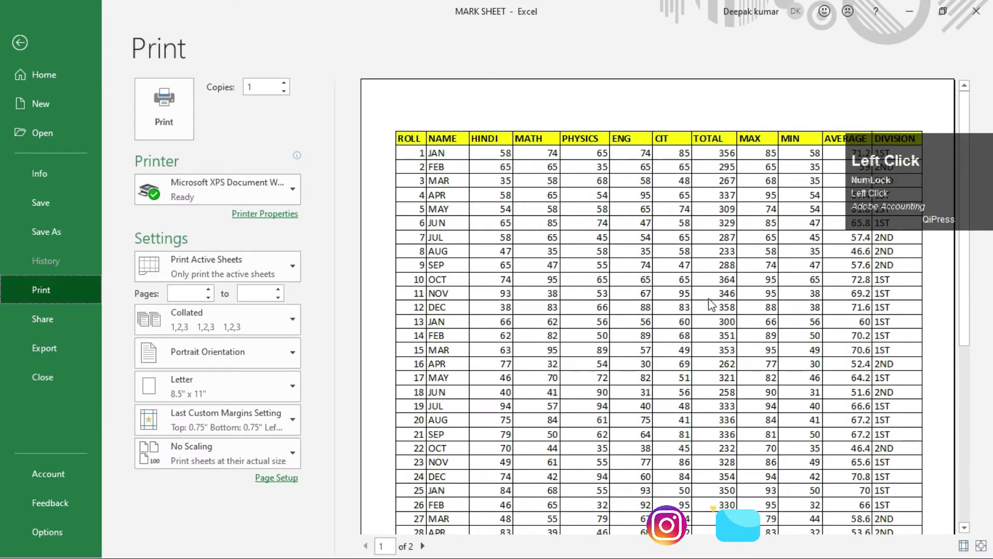
scroll(711, 305, down, 3)
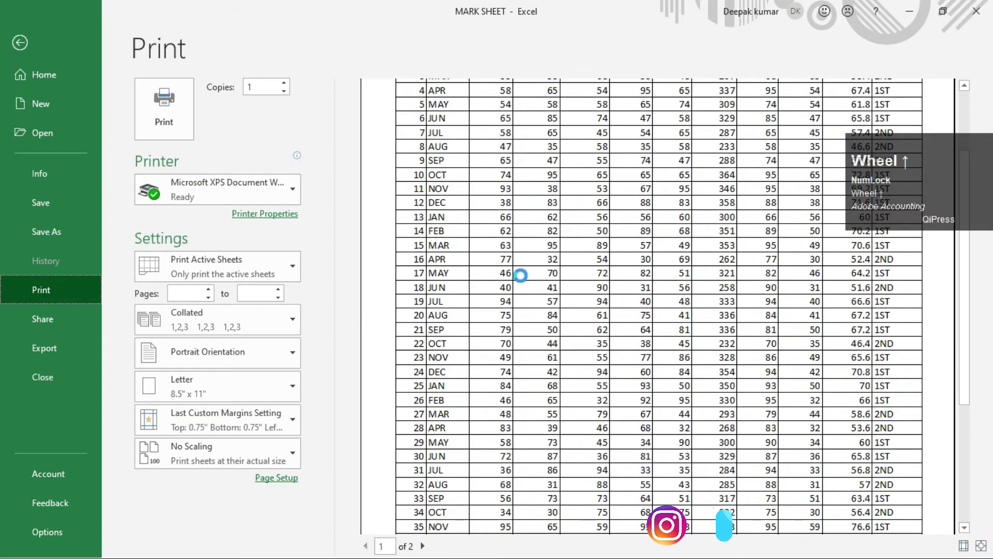
scroll(521, 274, up, 2)
click(20, 43)
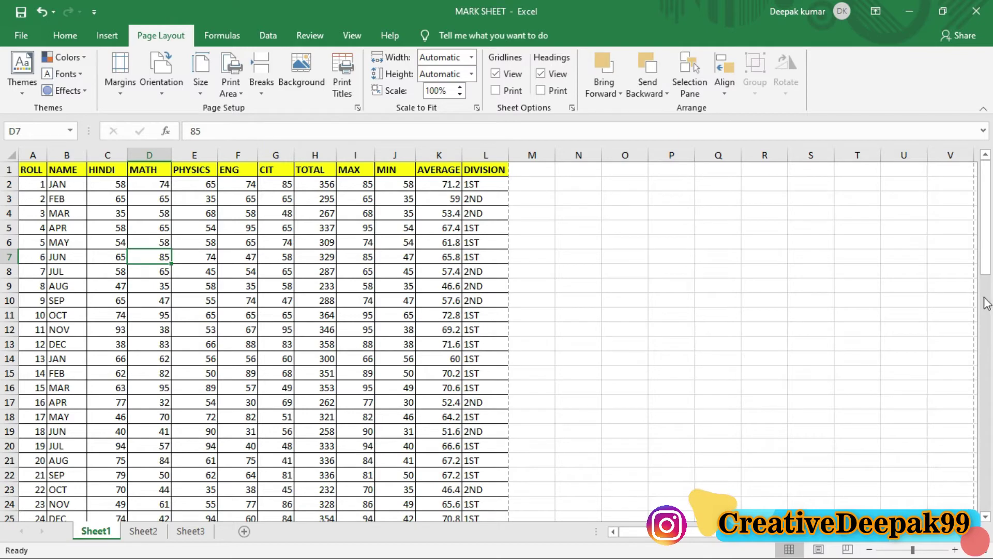
Reopen the print preview, examine the first page down to its last row, and return to the worksheet
click(989, 258)
drag(988, 258, 991, 233)
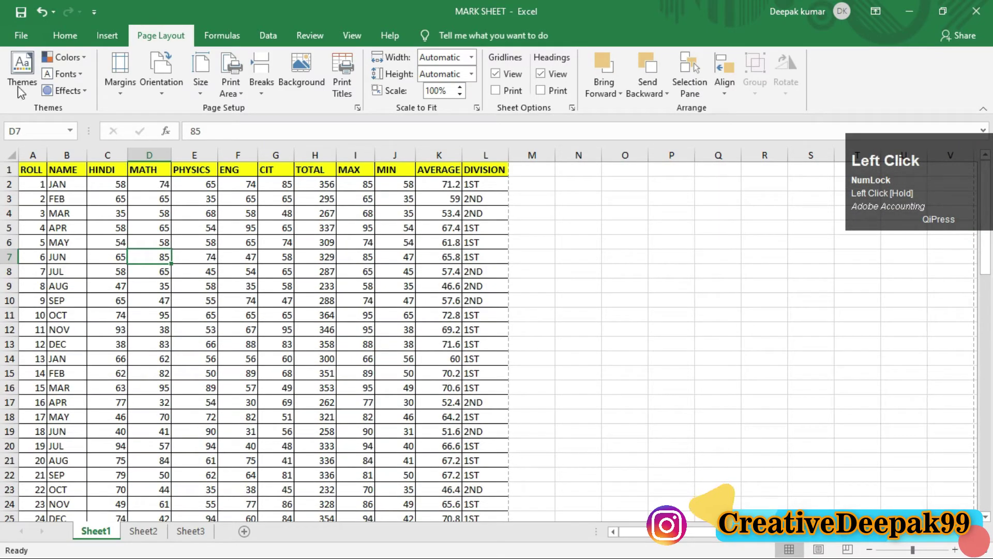
click(20, 36)
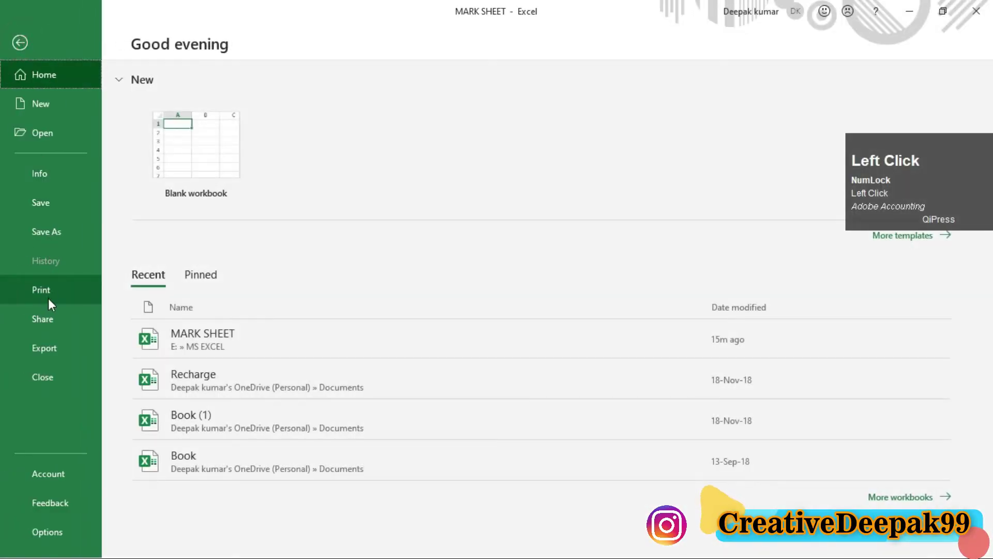
click(48, 295)
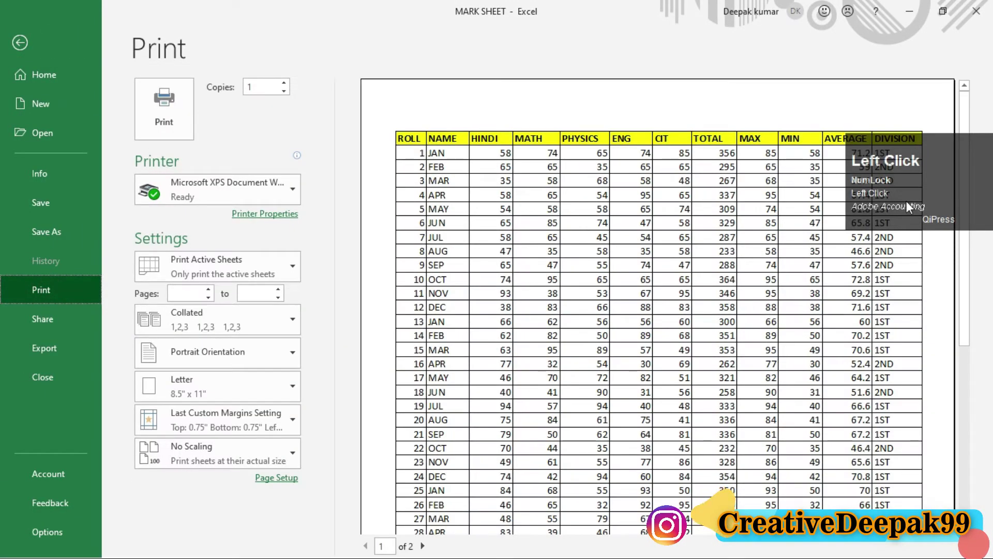
drag(906, 206, 929, 93)
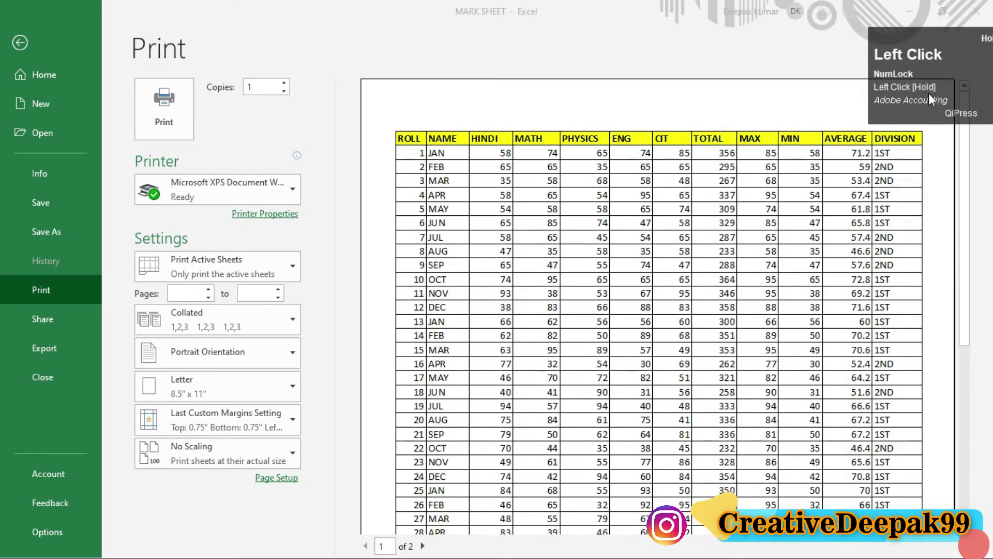
click(965, 296)
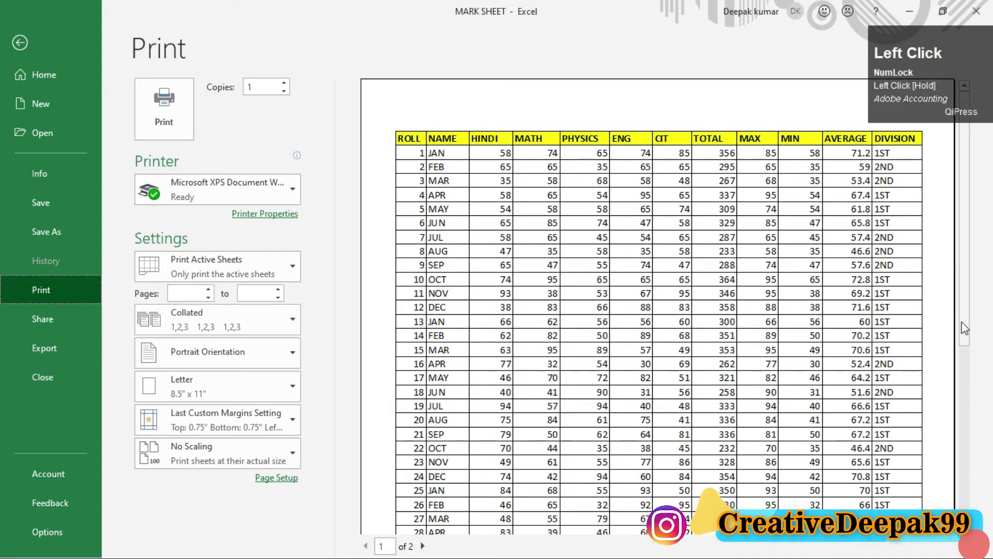
drag(966, 328, 983, 510)
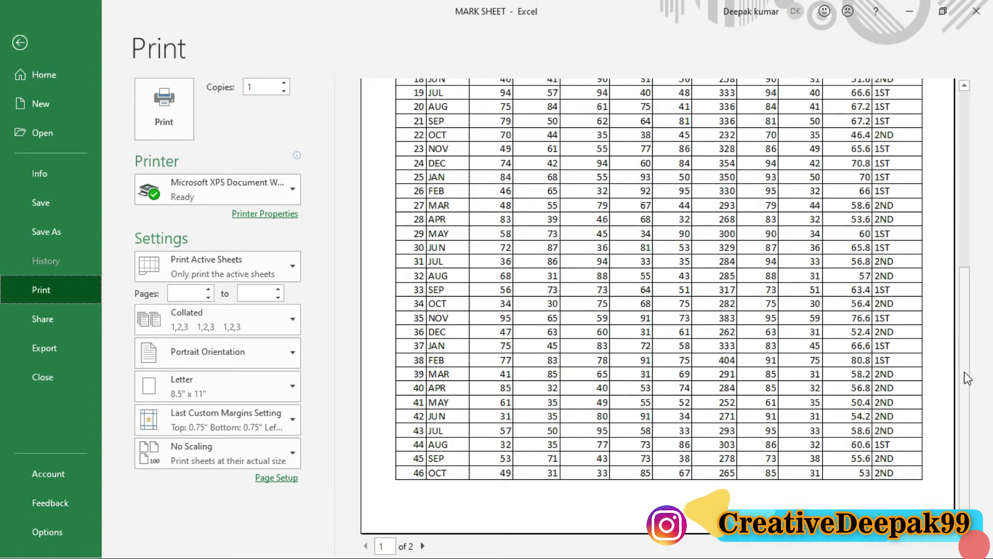
drag(964, 371, 945, 153)
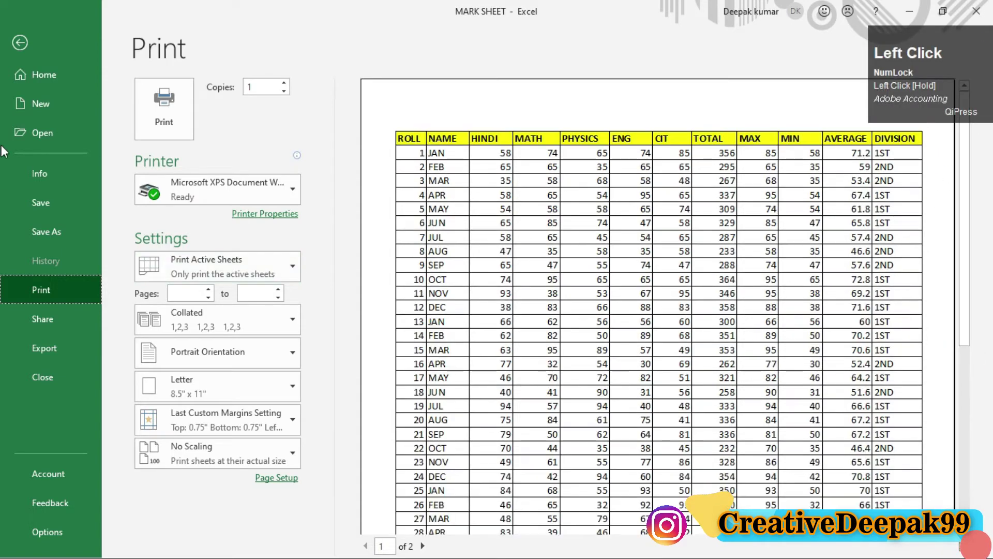
click(16, 44)
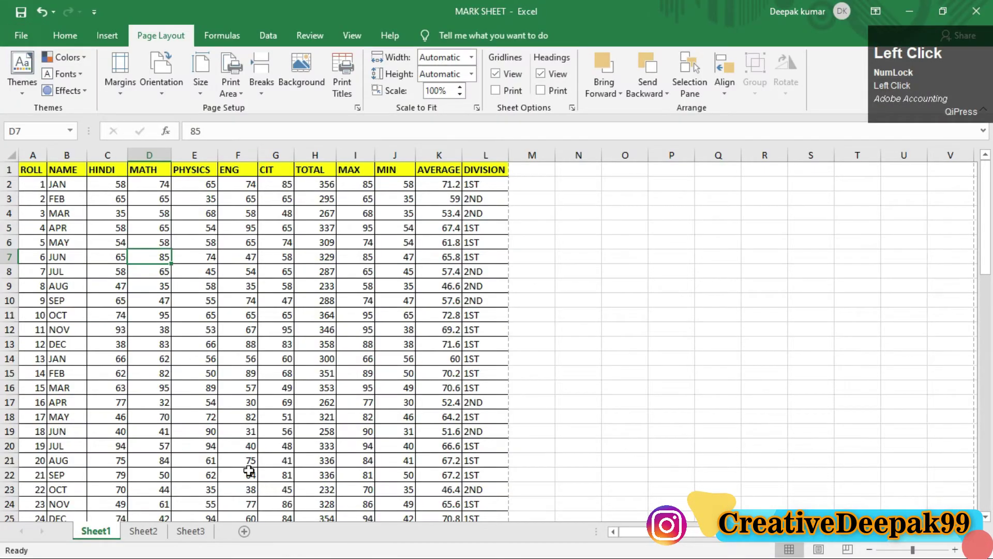
Locate the row of roll number 31 and select the empty cell M32 beside it
scroll(230, 384, down, 5)
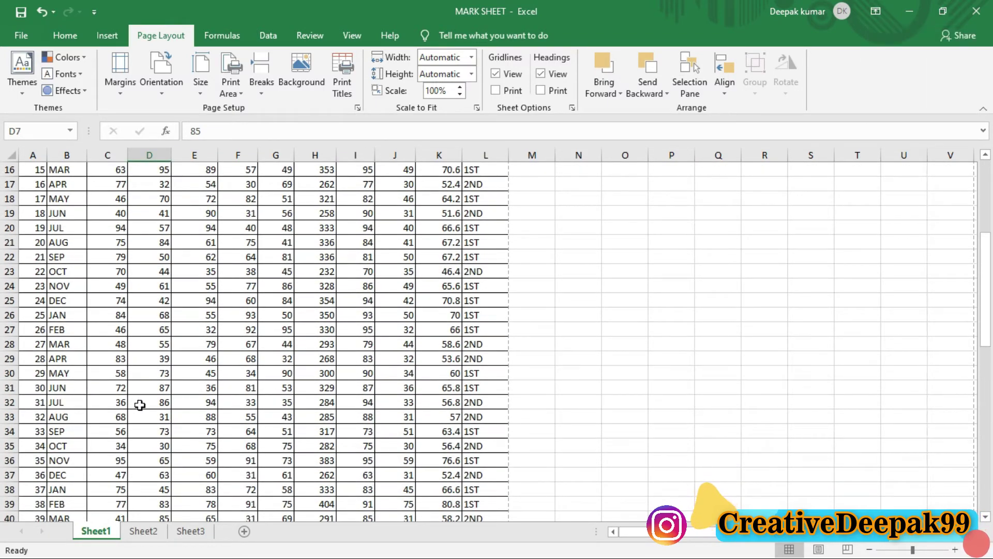
click(78, 402)
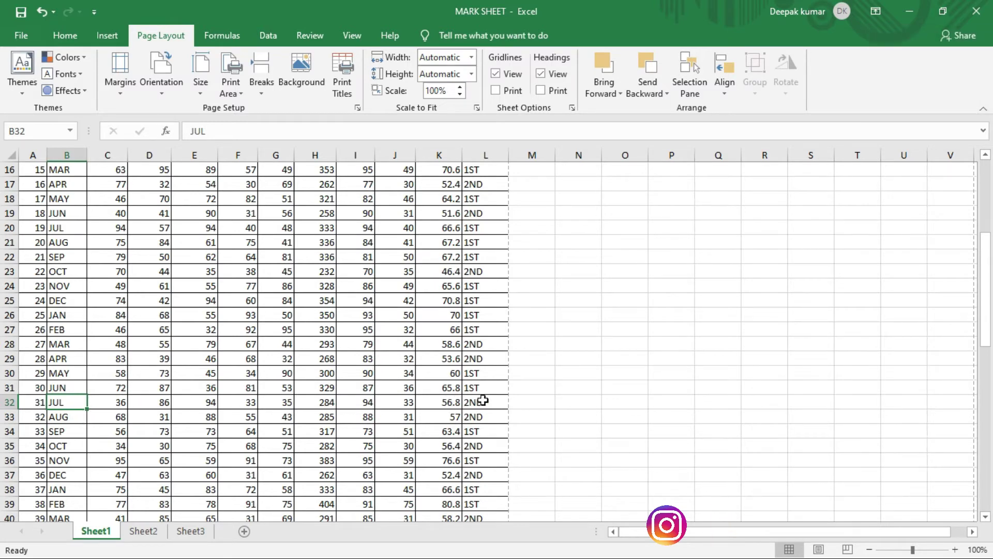
click(525, 400)
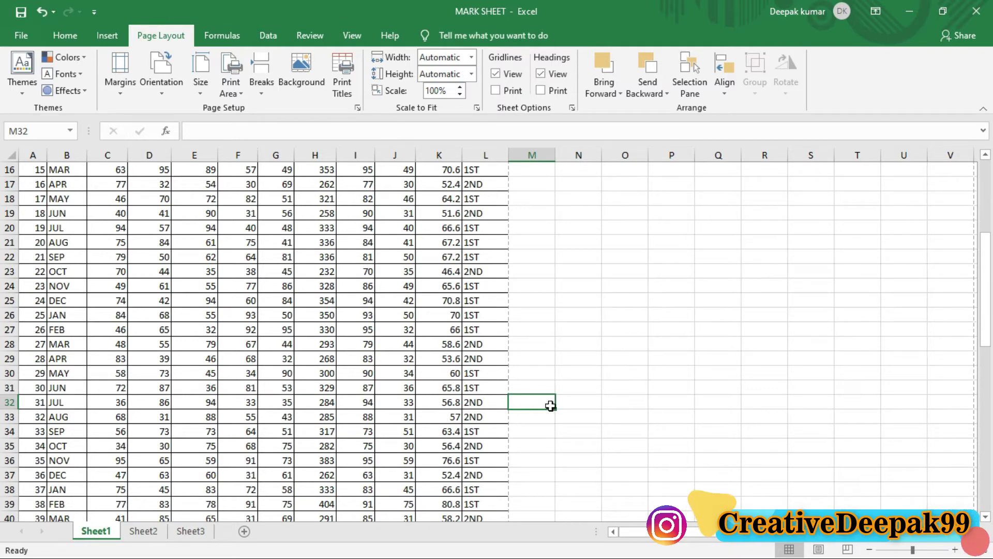
key(ctrl+2)
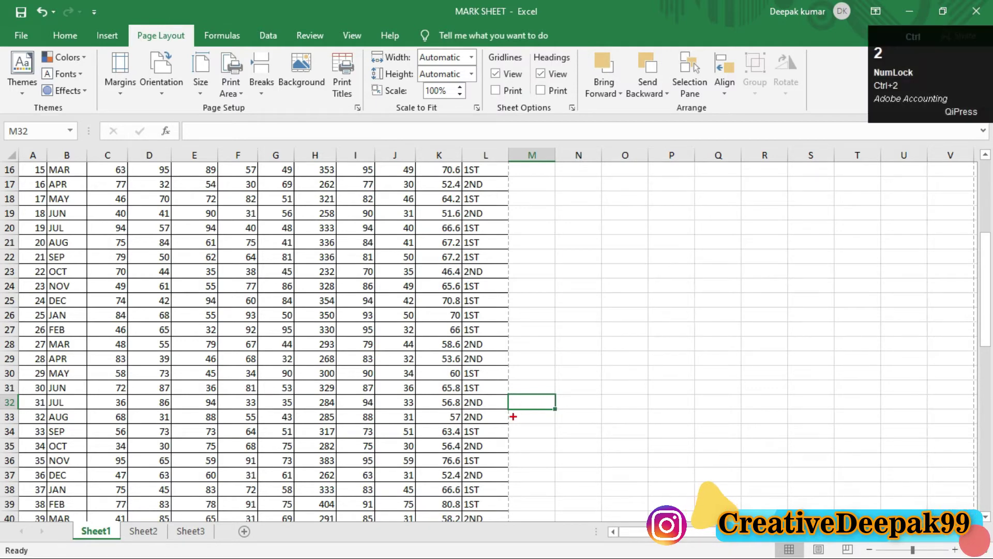
mouse_move(21, 394)
mouse_down()
mouse_move(244, 432)
mouse_move(641, 417)
mouse_move(642, 425)
mouse_move(671, 383)
mouse_move(655, 404)
mouse_move(684, 453)
mouse_up()
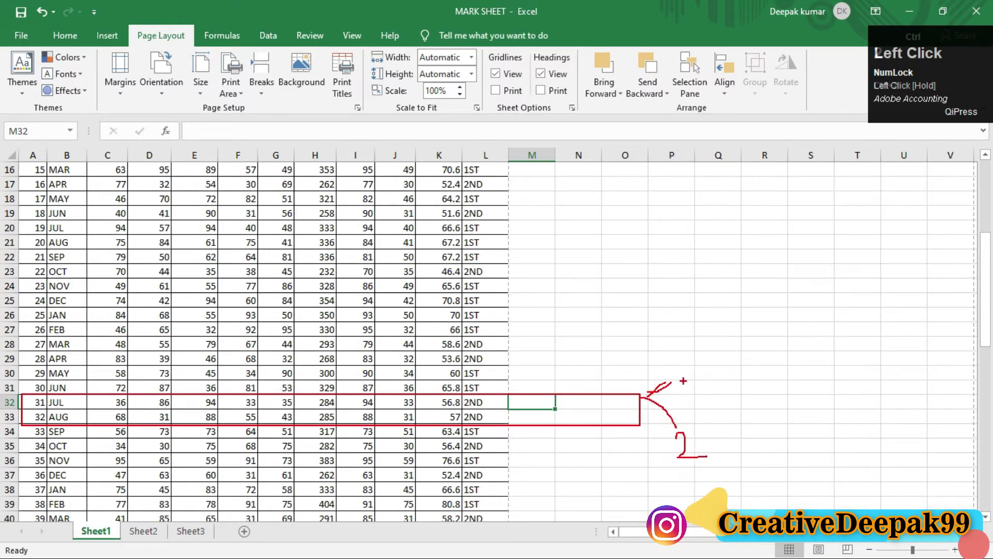
drag(682, 358, 691, 388)
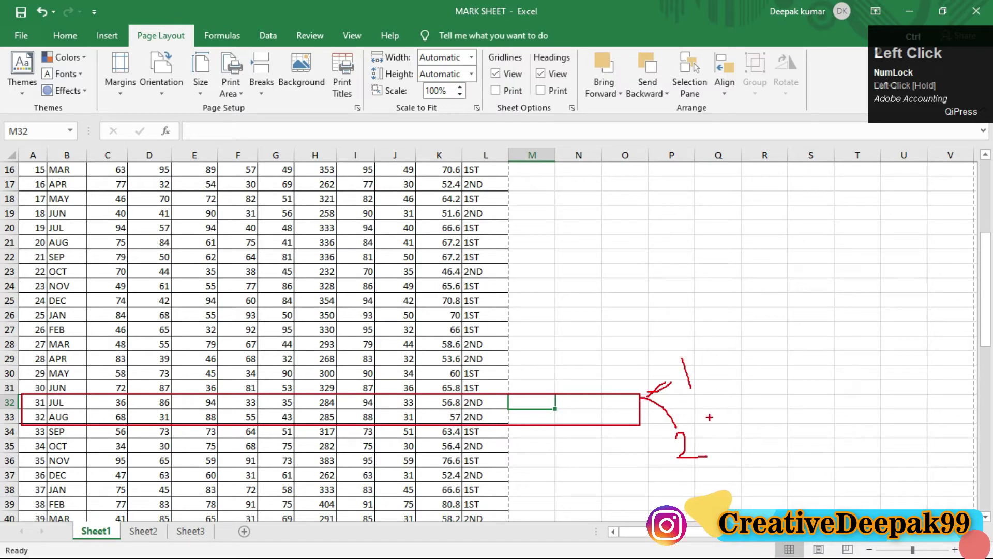
key(ctrl+2)
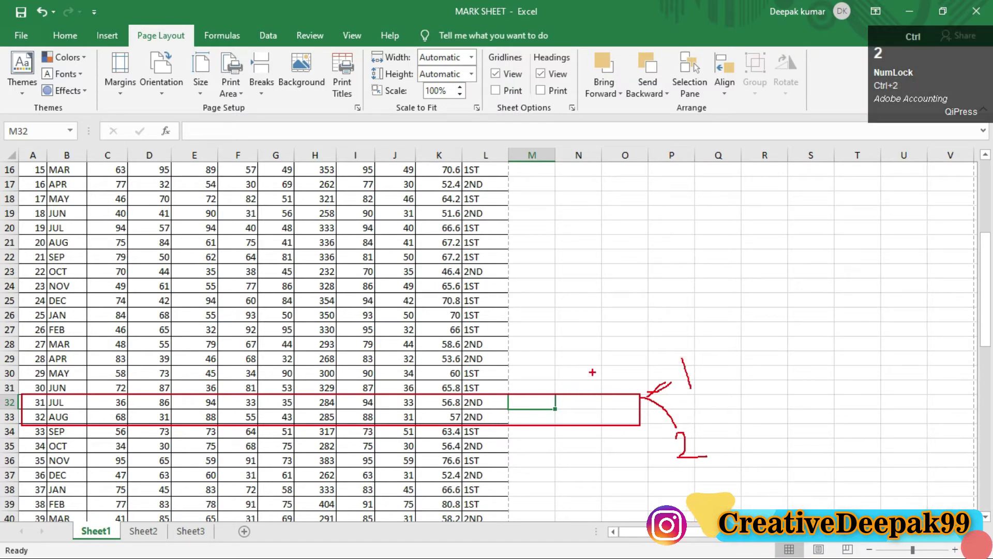
drag(589, 390, 590, 402)
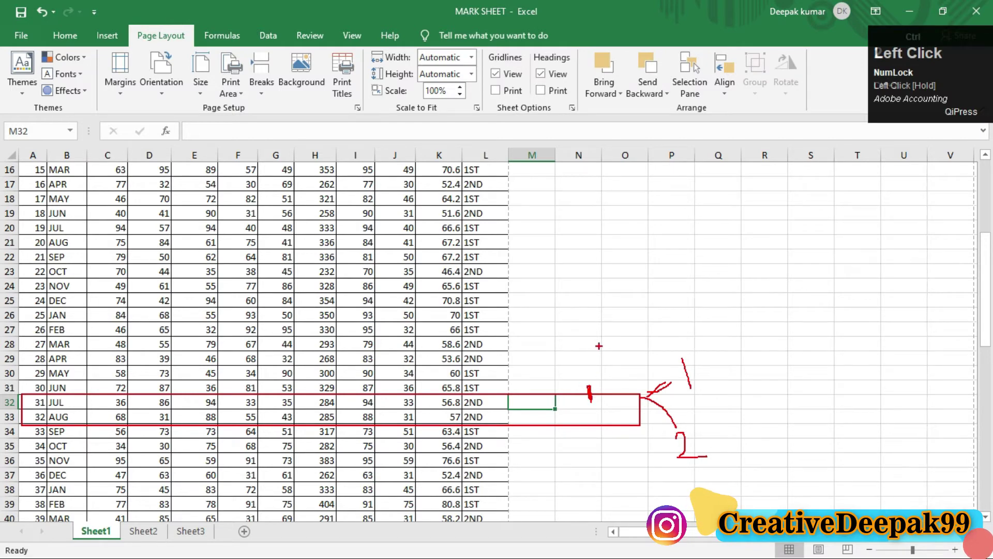
key(ctrl+2)
click(613, 384)
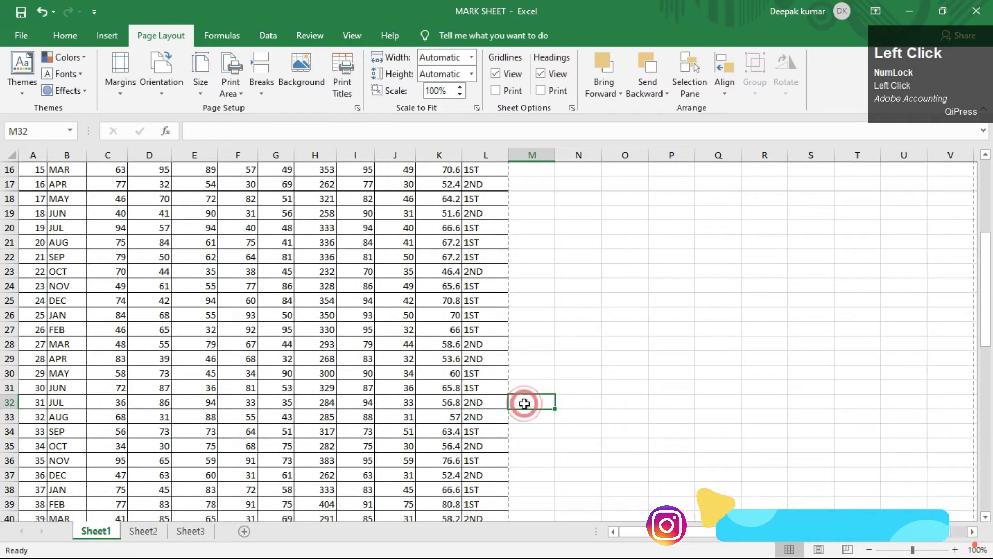
Look over the page break options for inserting, removing and resetting breaks, and close them without choosing one
click(258, 90)
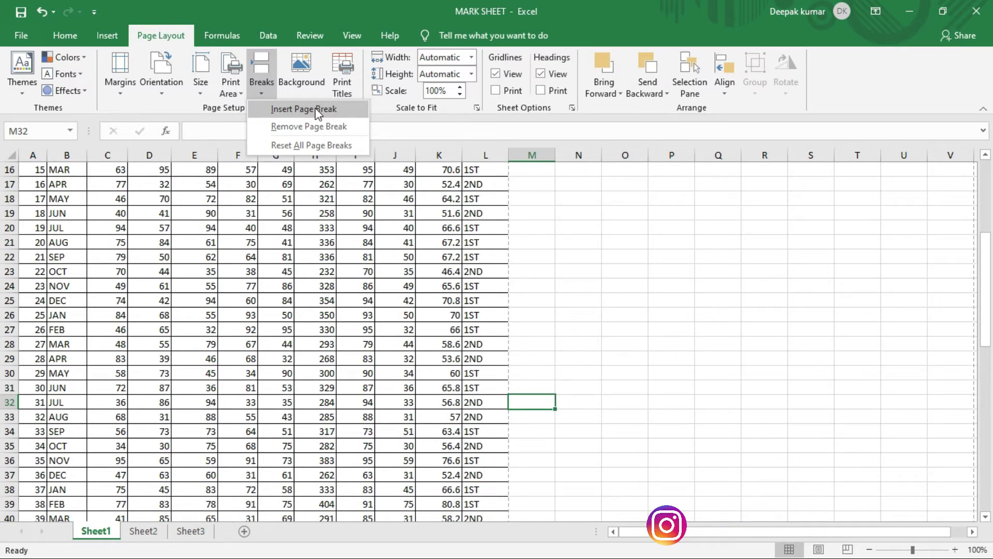
click(631, 271)
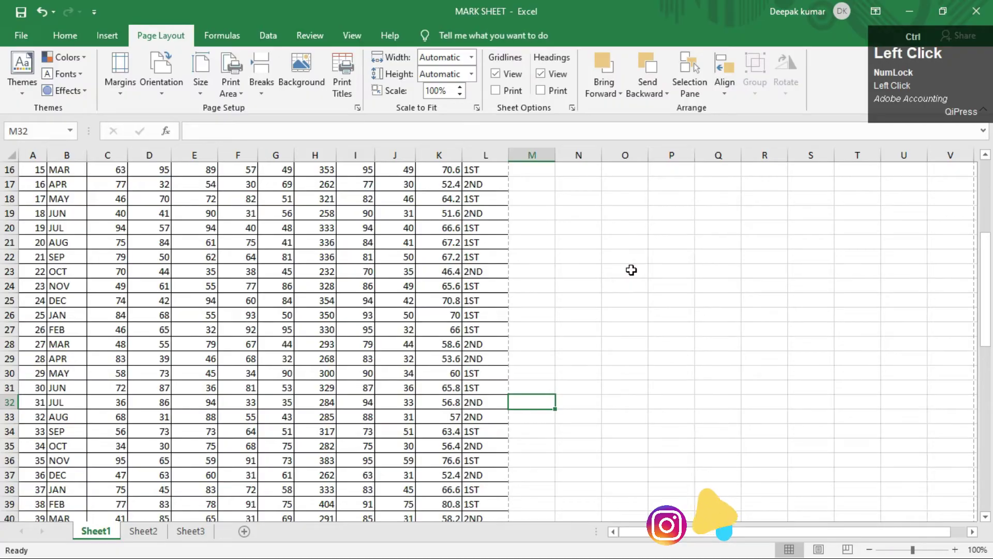
Preview the printout to check which roll number ends the first page, and return to the worksheet
key(ctrl+p)
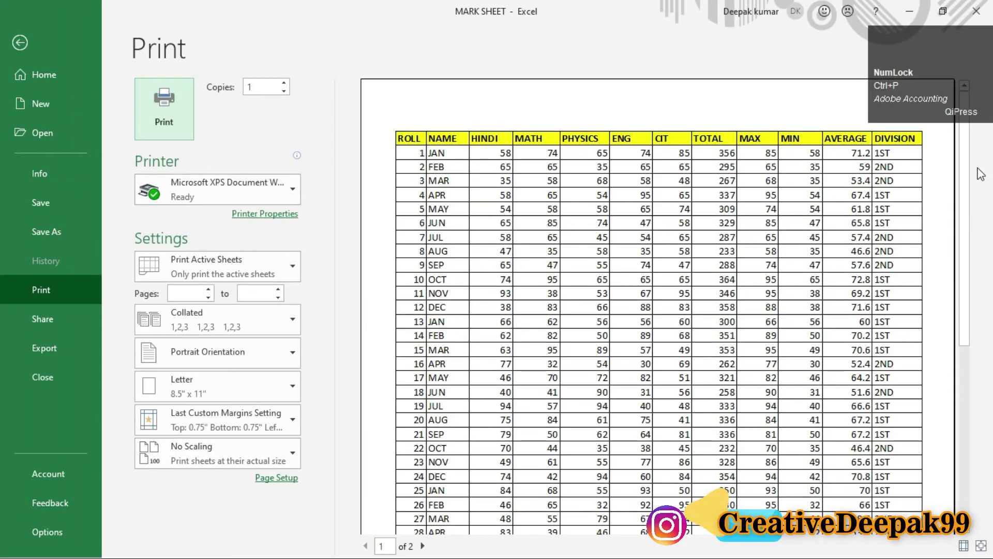
drag(963, 206, 974, 356)
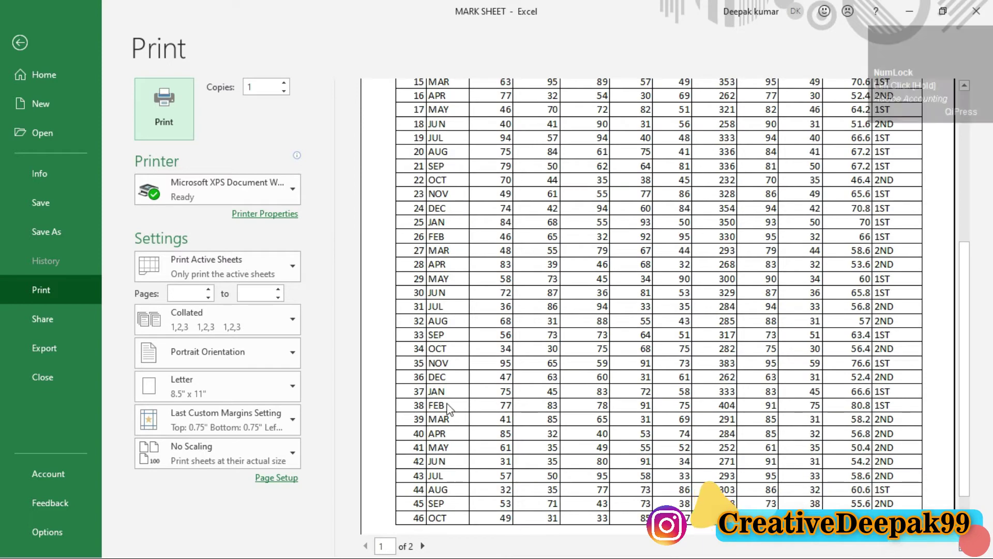
click(19, 46)
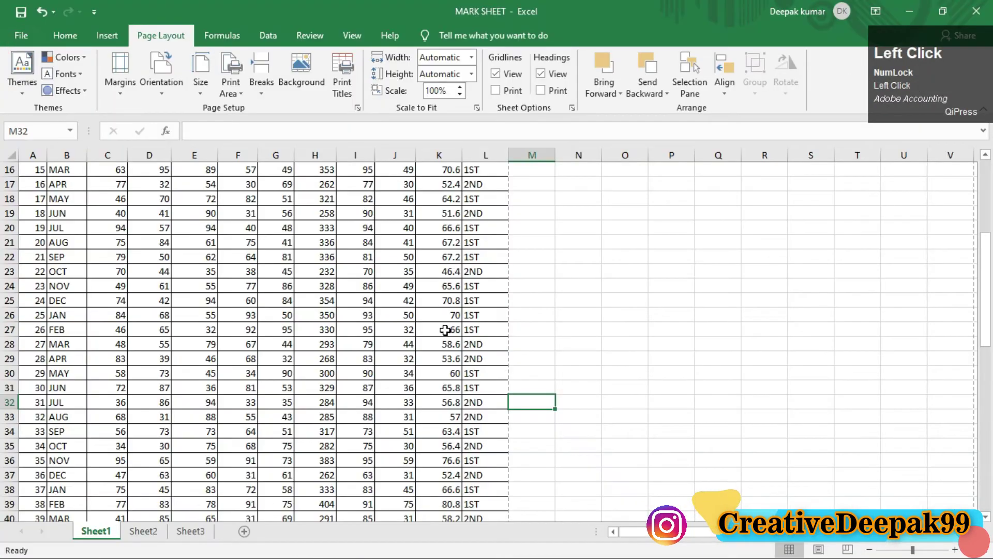
Insert a page break at cell M32, above the row of roll number 31
click(540, 402)
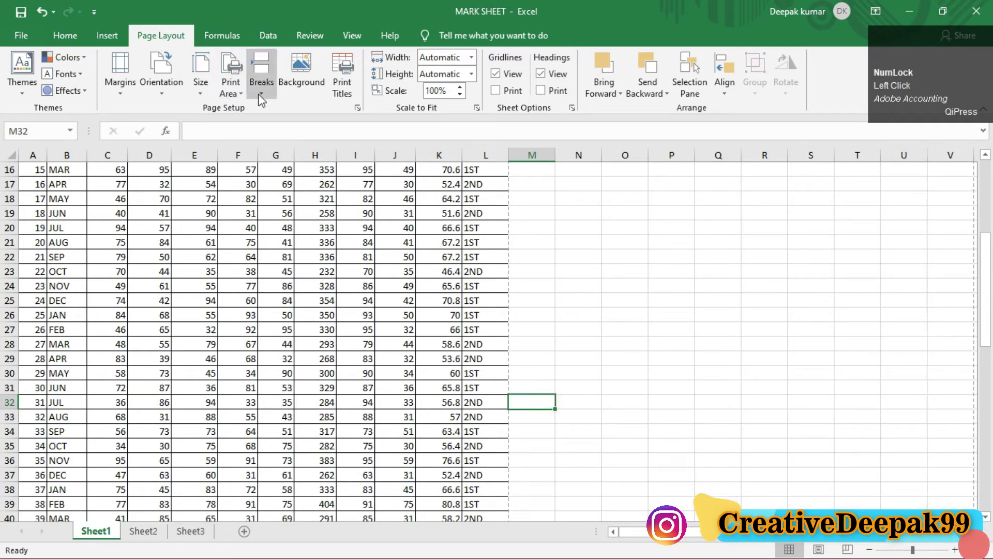
click(261, 72)
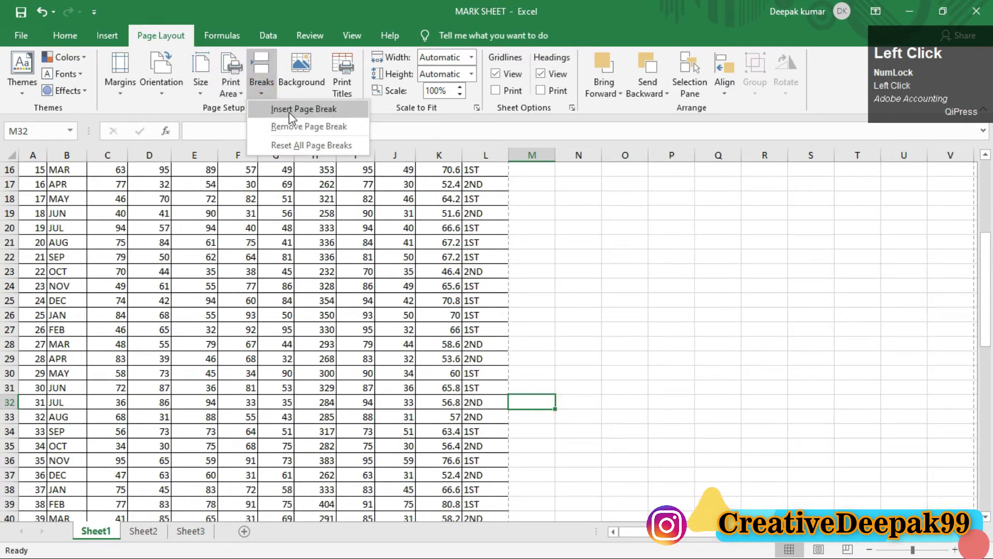
click(300, 109)
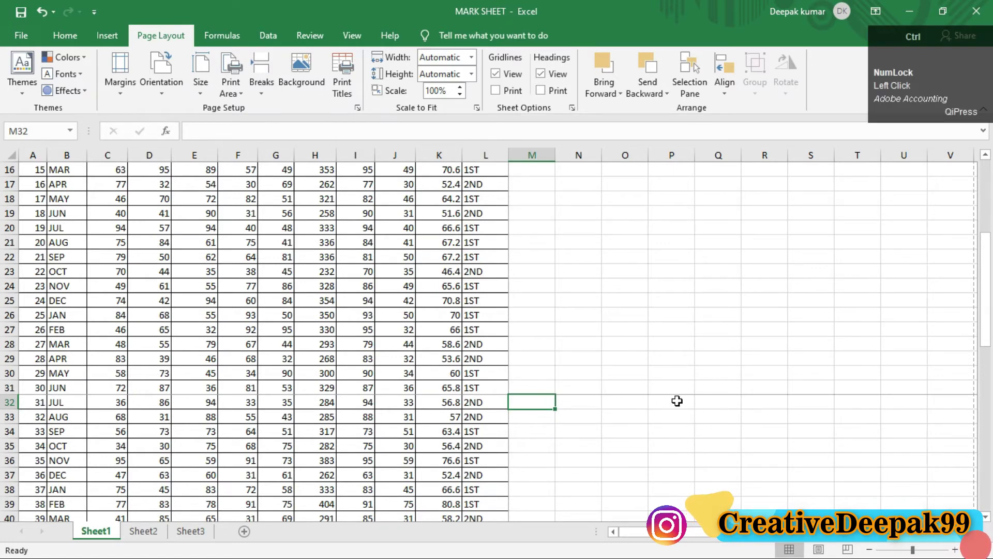
key(ctrl+2)
drag(579, 388, 935, 403)
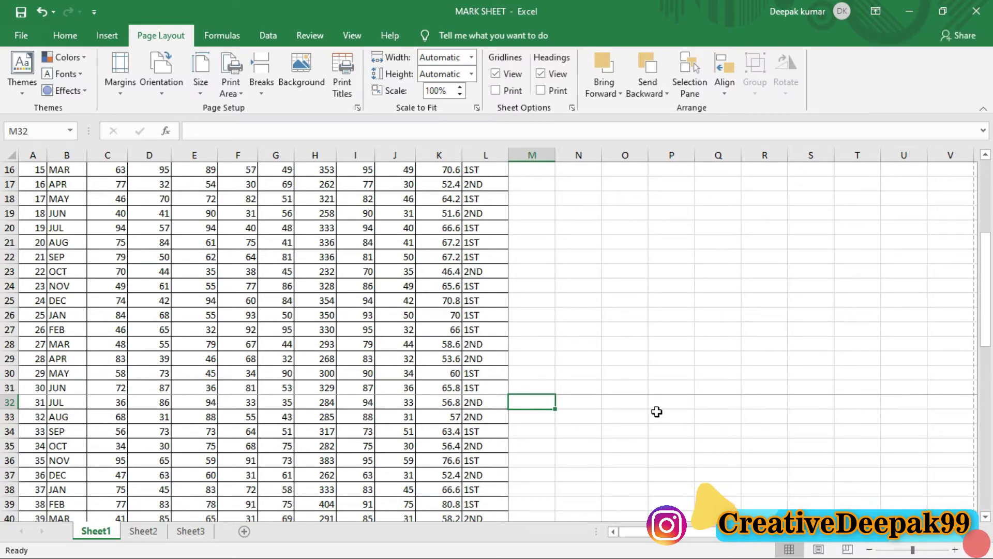
Examine in the print preview where the first page ends with the break above roll number 31, and return to the worksheet
key(ctrl+p)
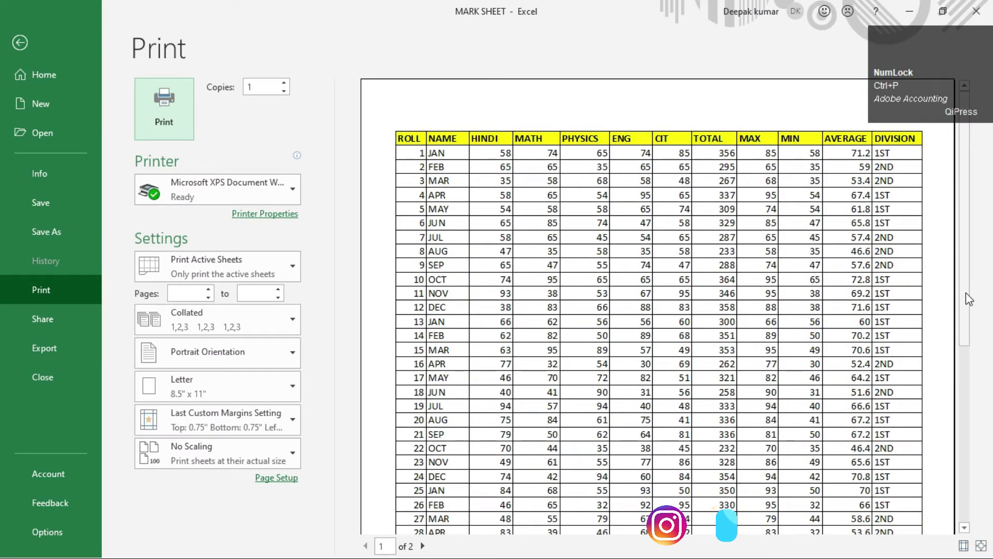
drag(967, 298, 428, 392)
scroll(428, 392, down, 2)
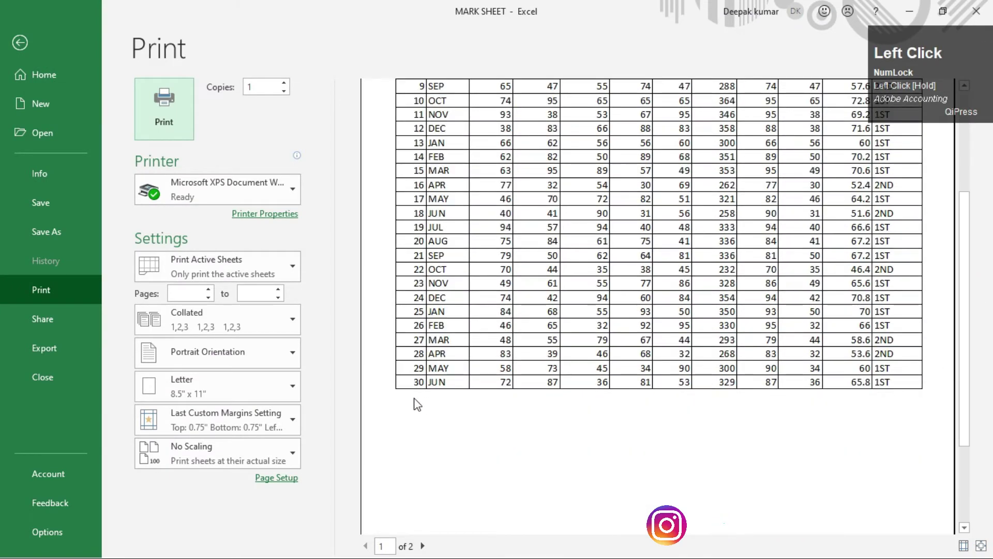
drag(967, 364, 980, 203)
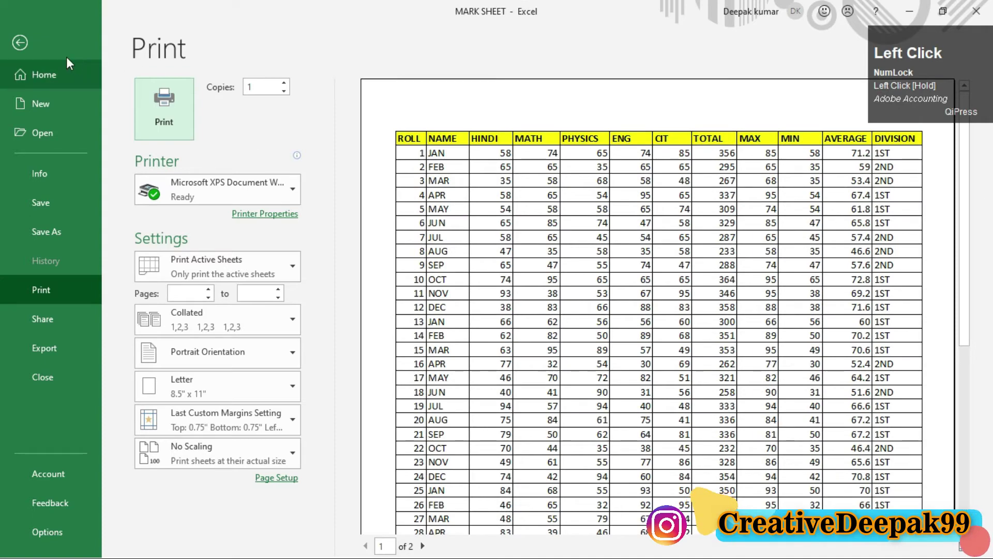
click(18, 42)
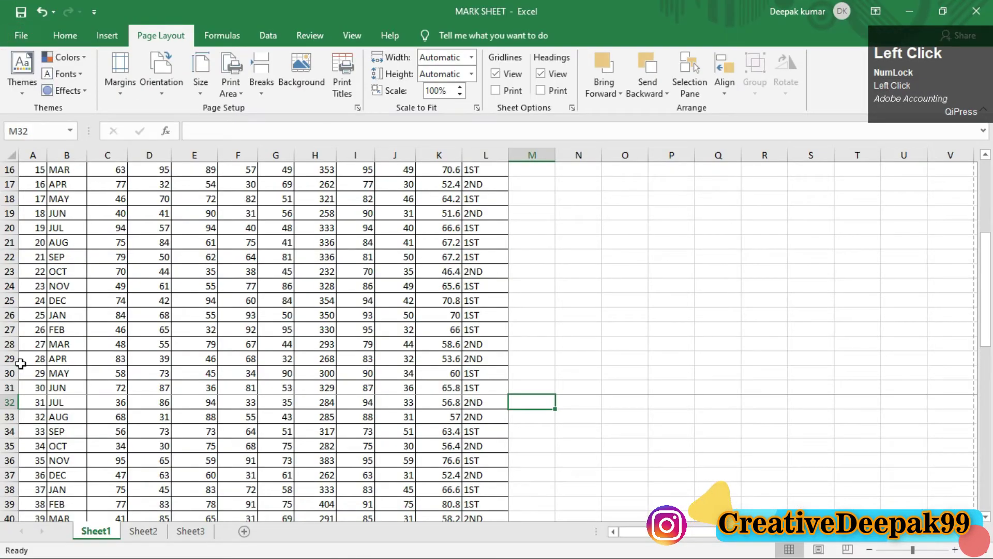
Insert another page break at cell A12, above the row of roll number 11
scroll(134, 358, up, 3)
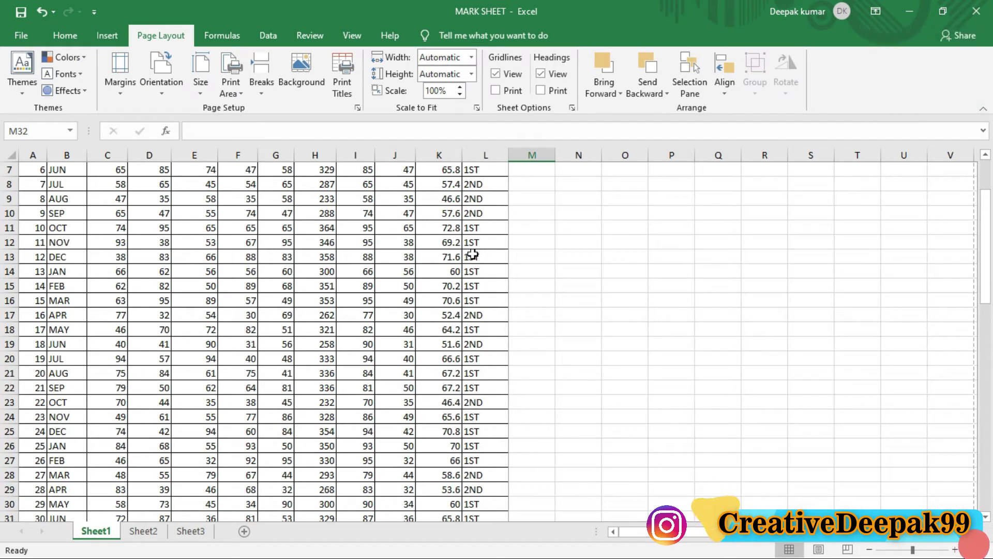
click(41, 240)
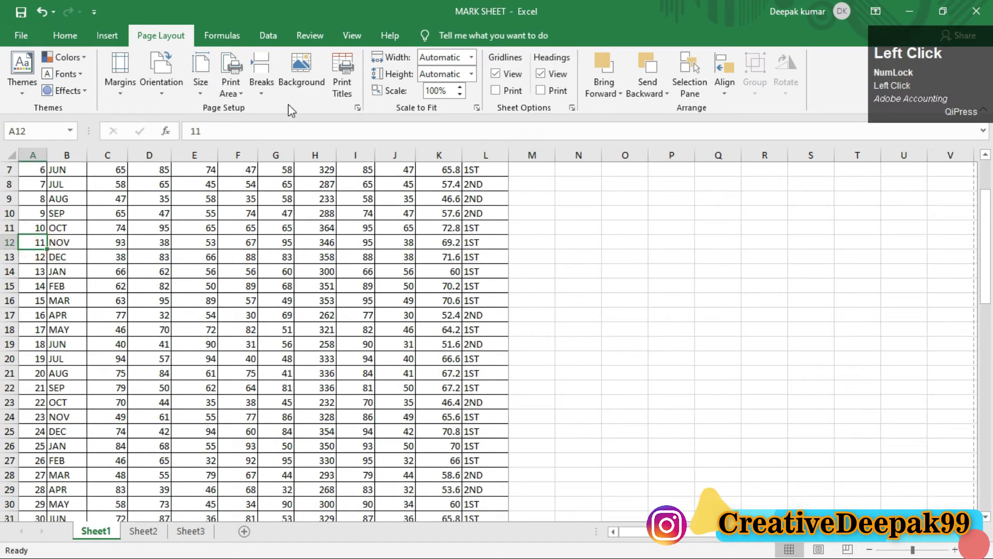
click(263, 92)
click(308, 110)
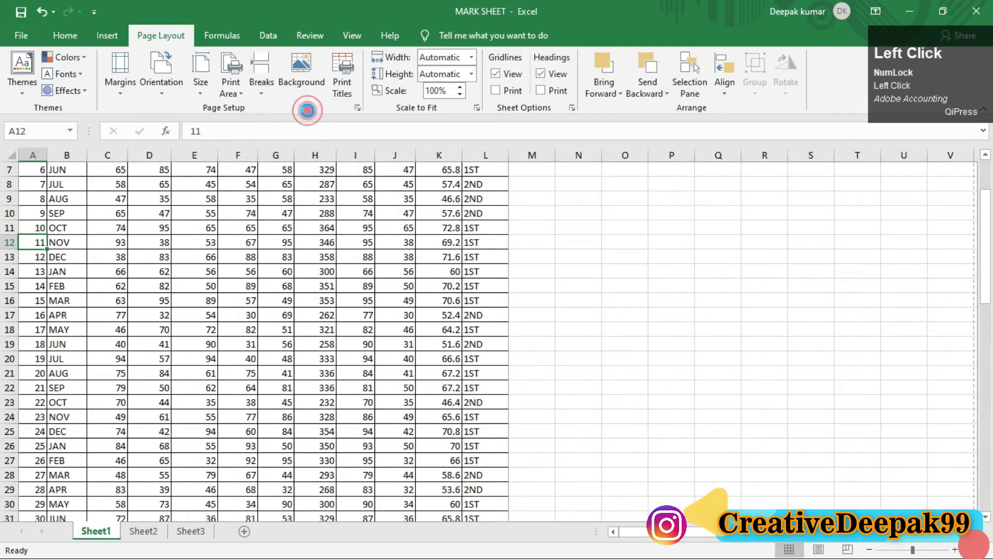
Inspect the first page in the print preview with the break above roll number 11, and return to the worksheet
click(21, 35)
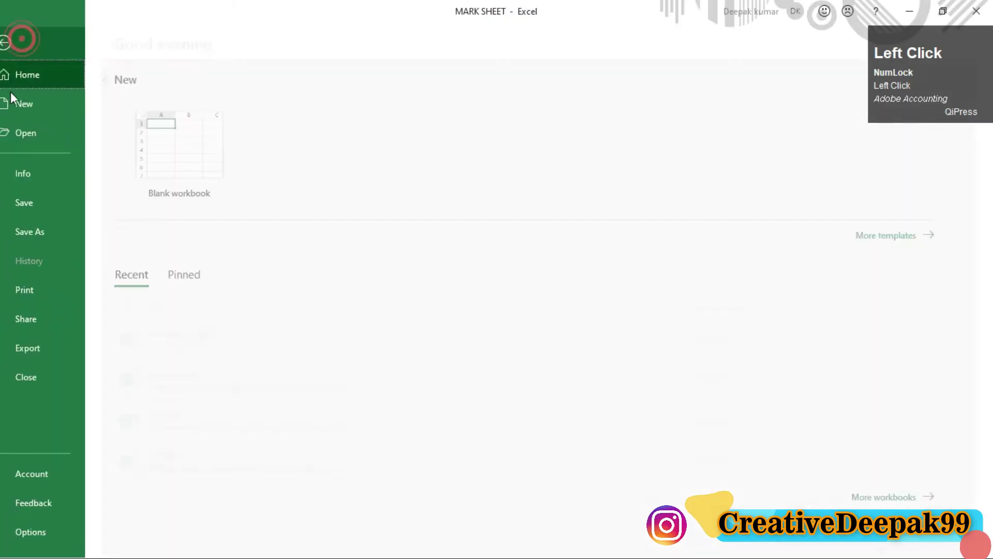
click(64, 288)
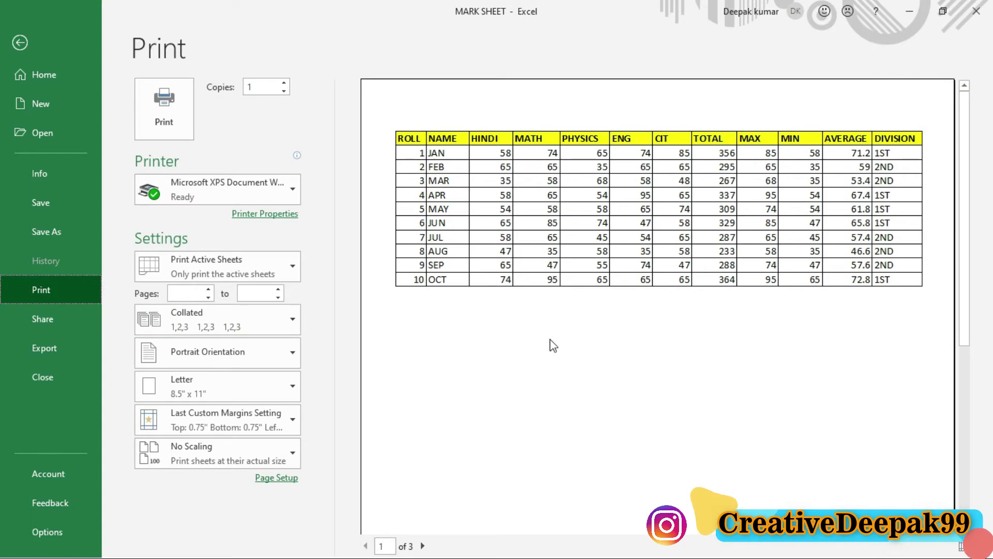
drag(966, 282, 964, 444)
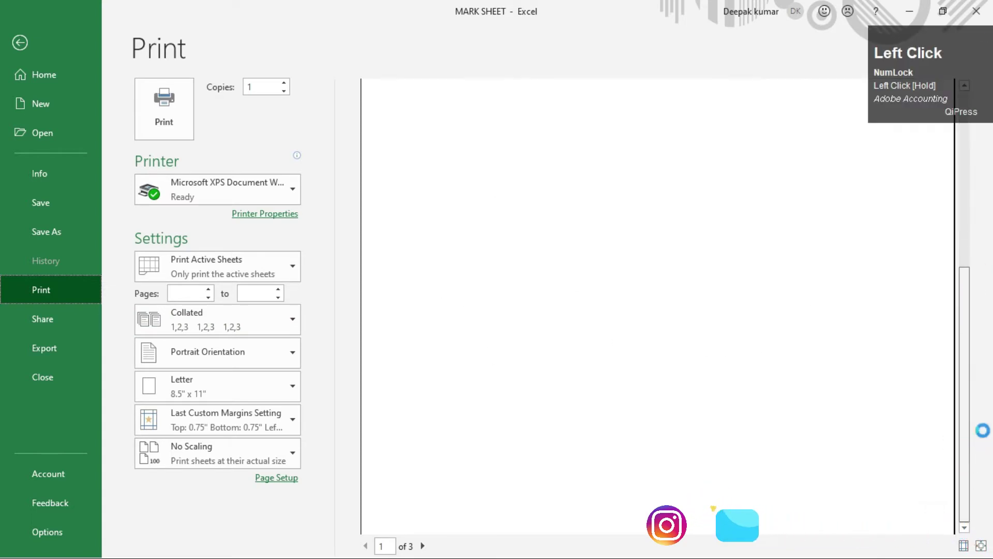
click(20, 43)
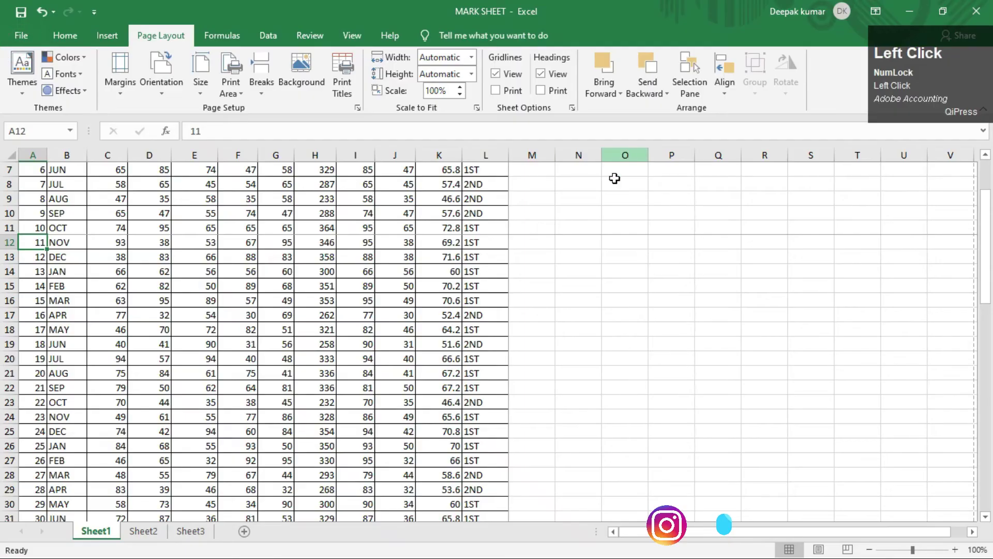
Reset all page breaks of the mark sheet
scroll(266, 258, up, 2)
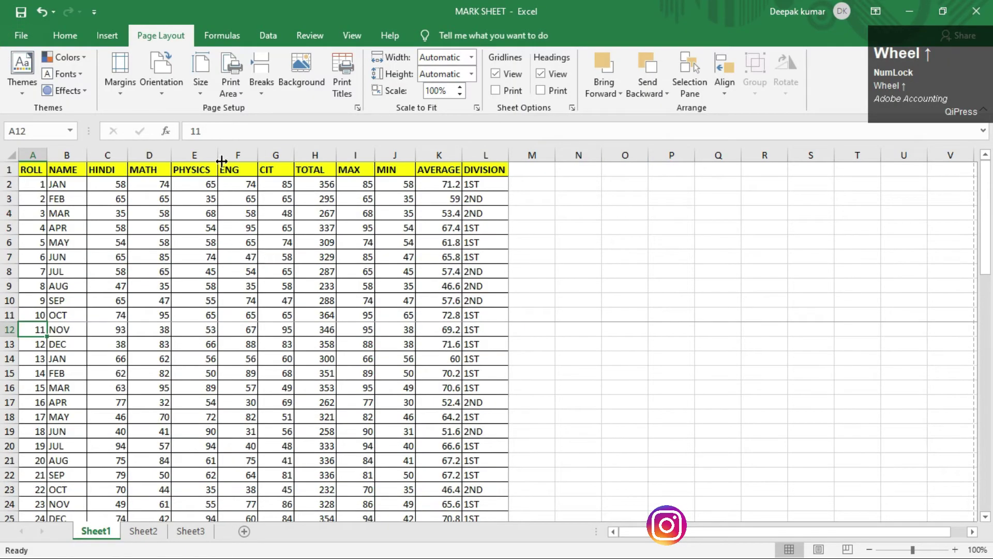
click(264, 85)
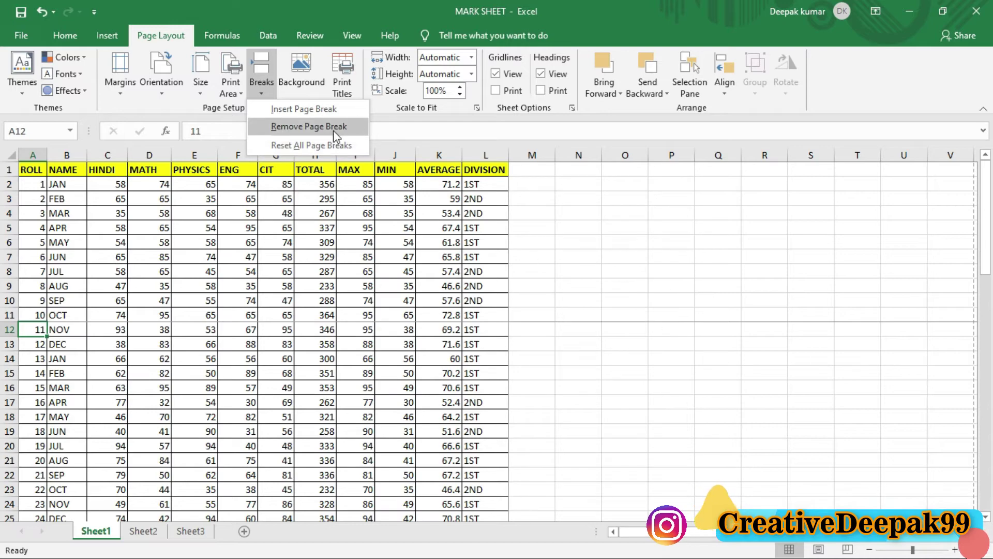
click(326, 143)
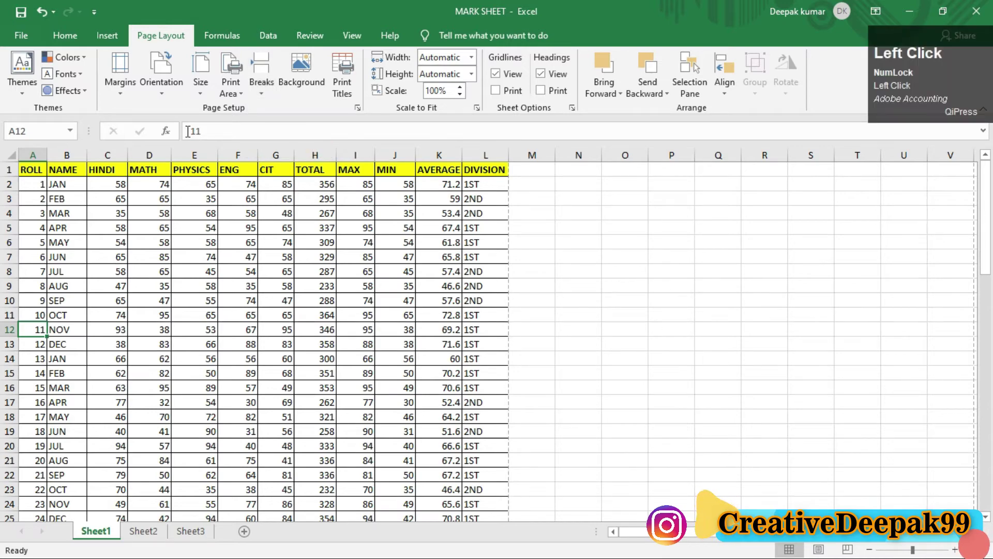
Review the first page from header to last row in the print preview after the page break reset, and return to the worksheet
click(20, 35)
click(41, 287)
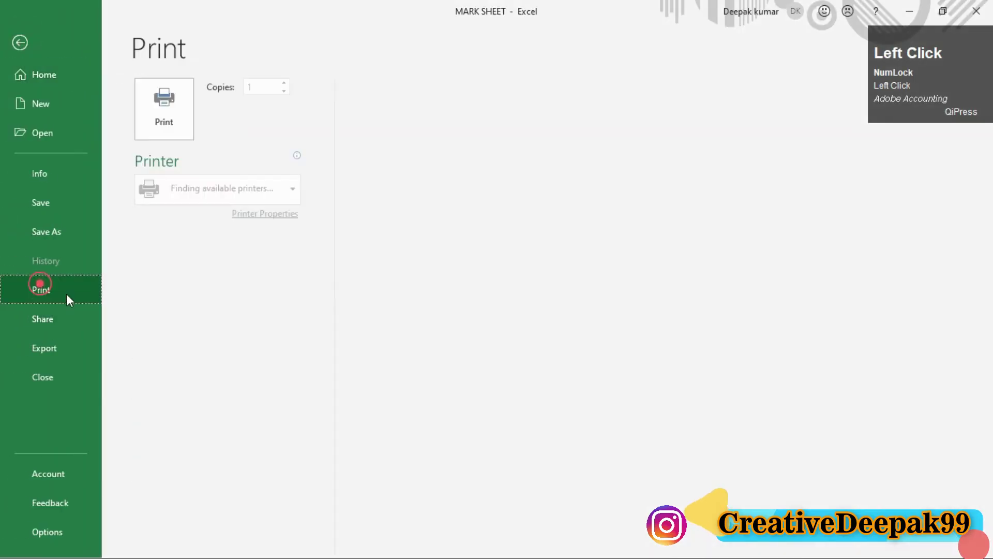
scroll(723, 354, down, 2)
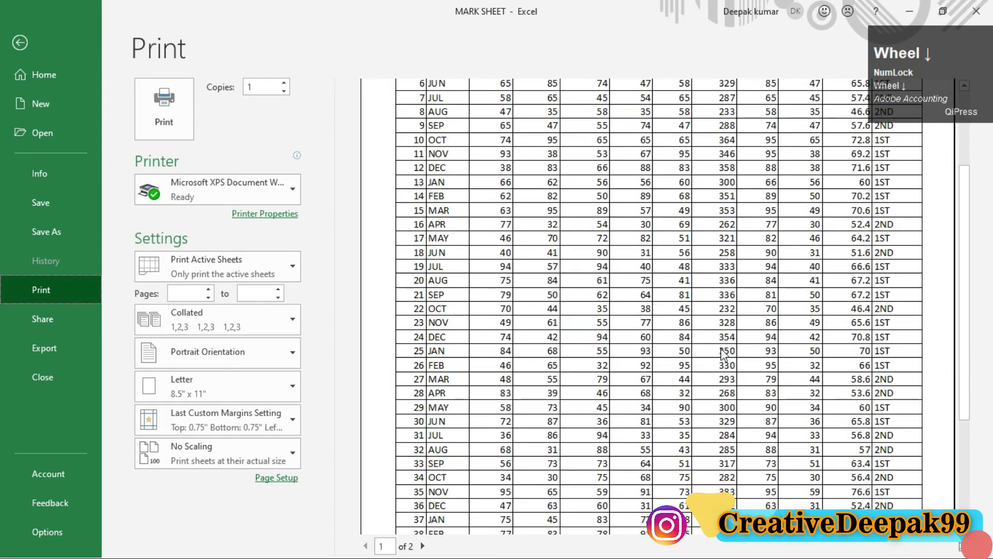
scroll(723, 354, down, 4)
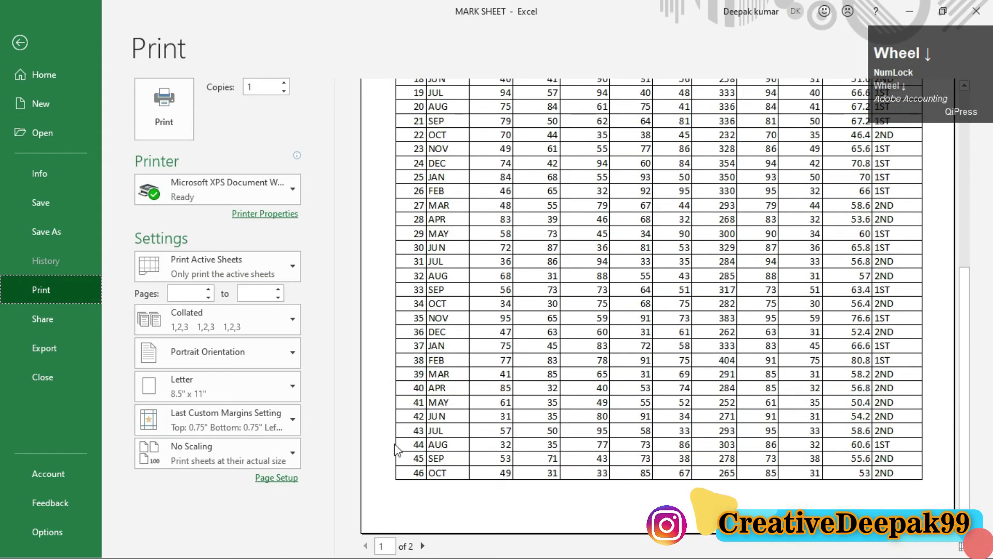
scroll(678, 335, up, 6)
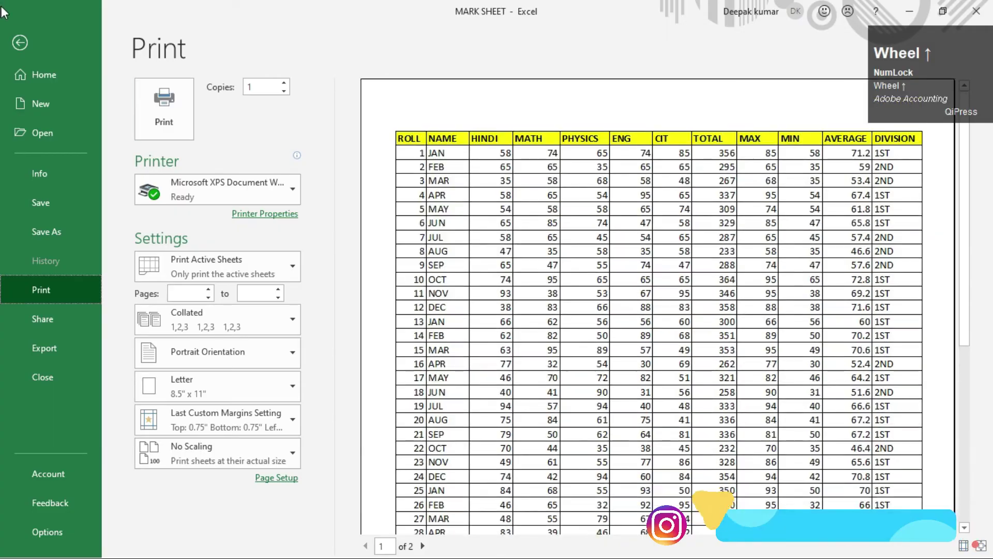
click(20, 42)
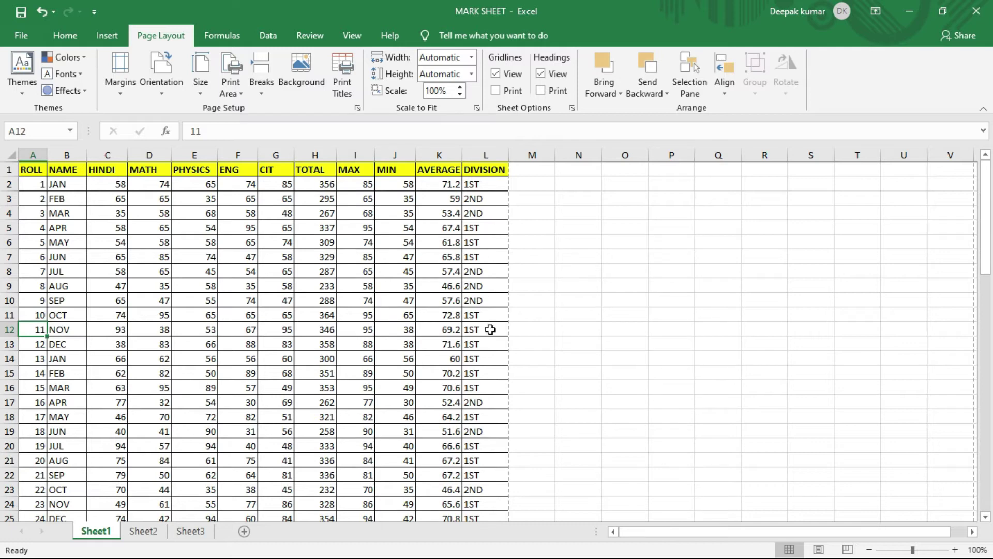
click(639, 273)
click(608, 298)
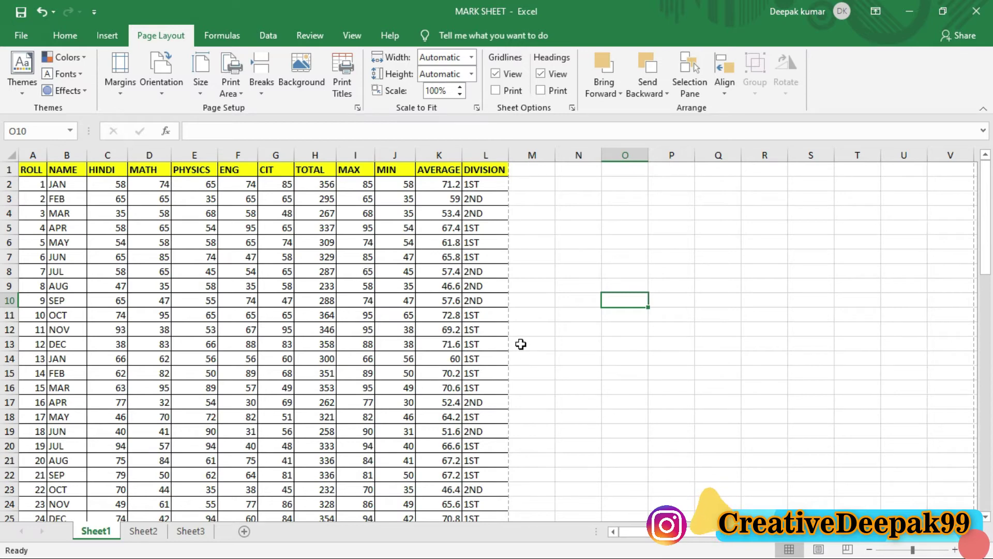
scroll(521, 344, down, 5)
scroll(568, 360, down, 3)
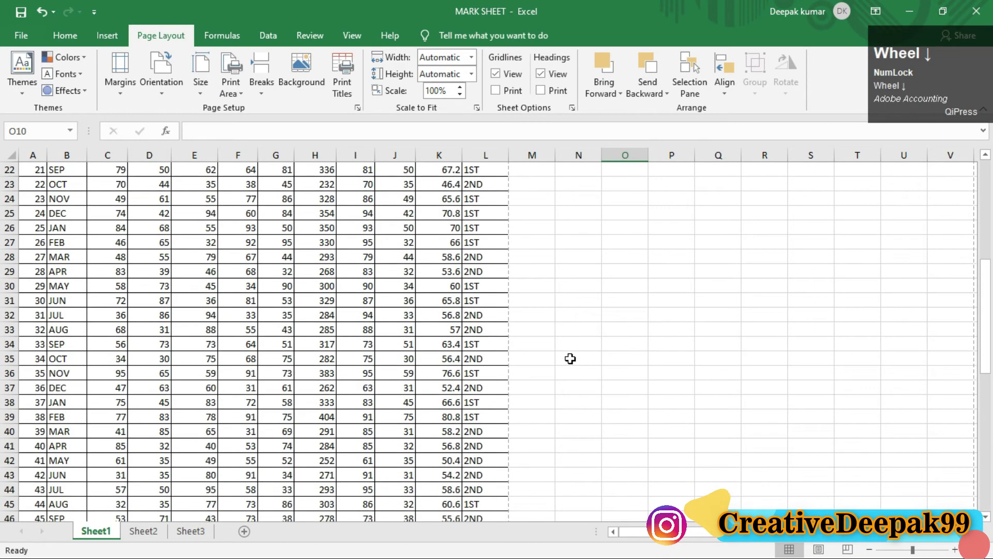
scroll(570, 359, up, 8)
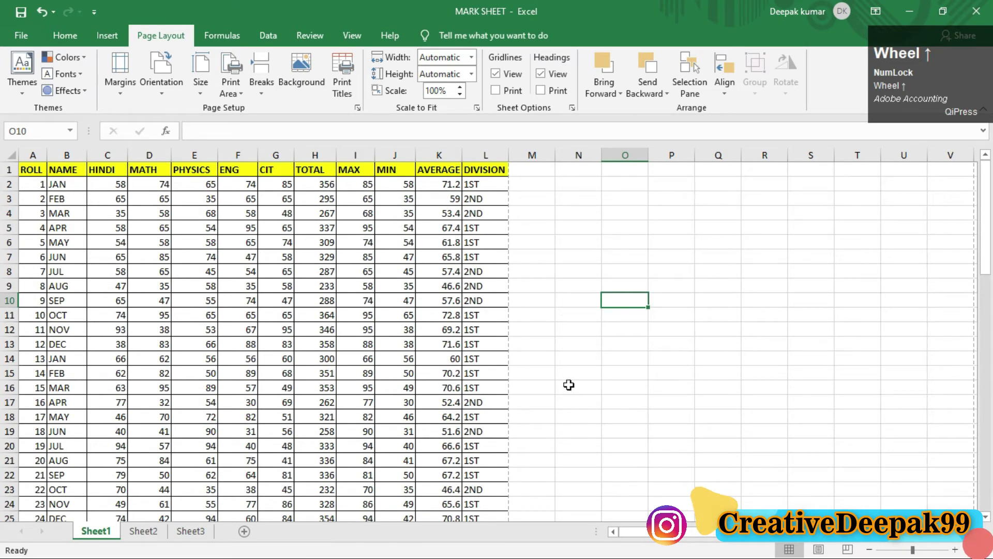
Set the picture 260jan from the computer's Design JPG folder as the sheet background, working offline, and look over the result
click(300, 81)
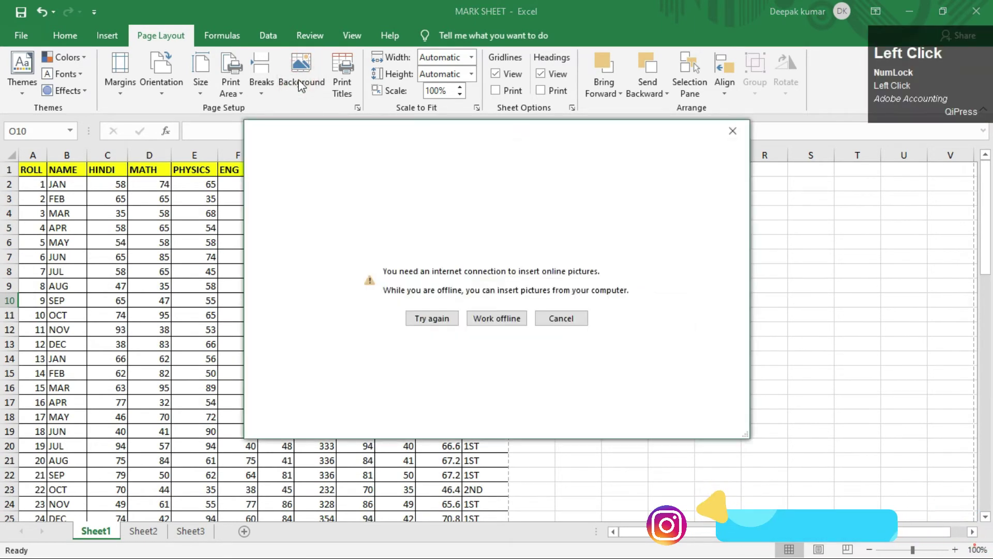
click(503, 322)
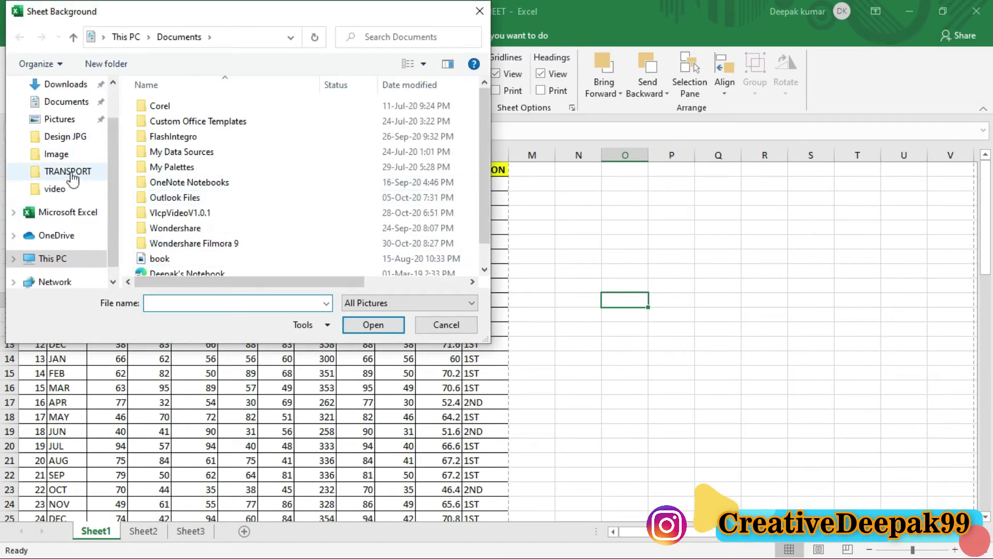
click(70, 138)
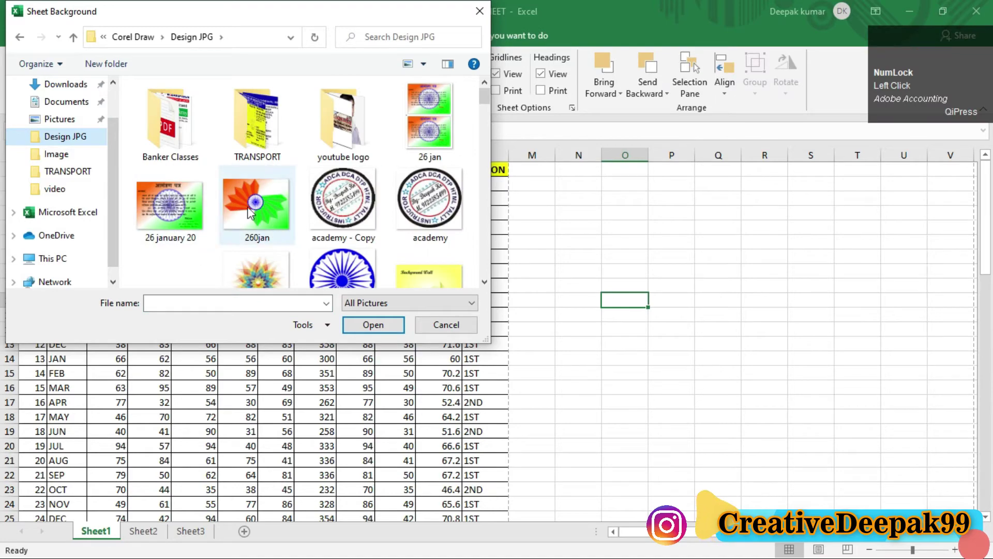
click(250, 213)
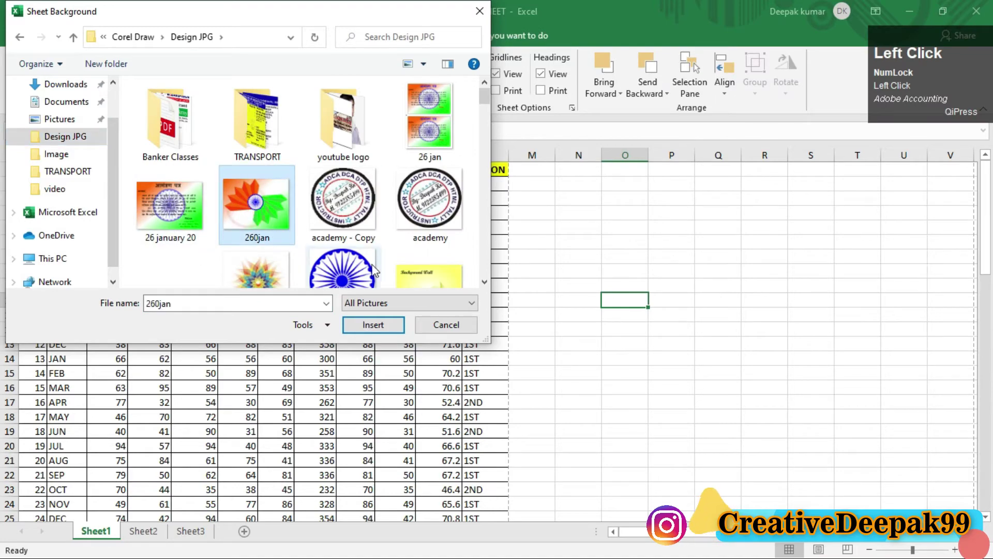
click(373, 326)
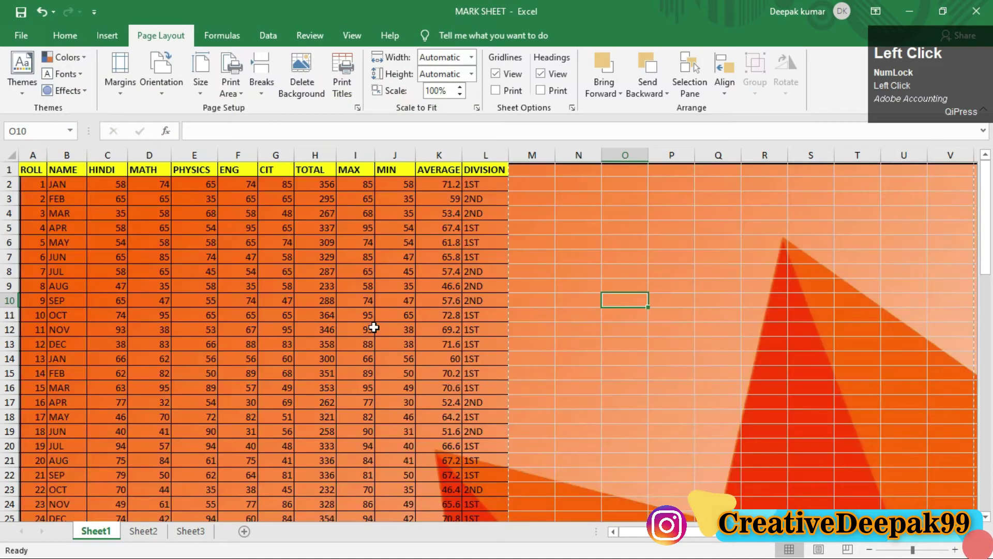
scroll(375, 326, down, 9)
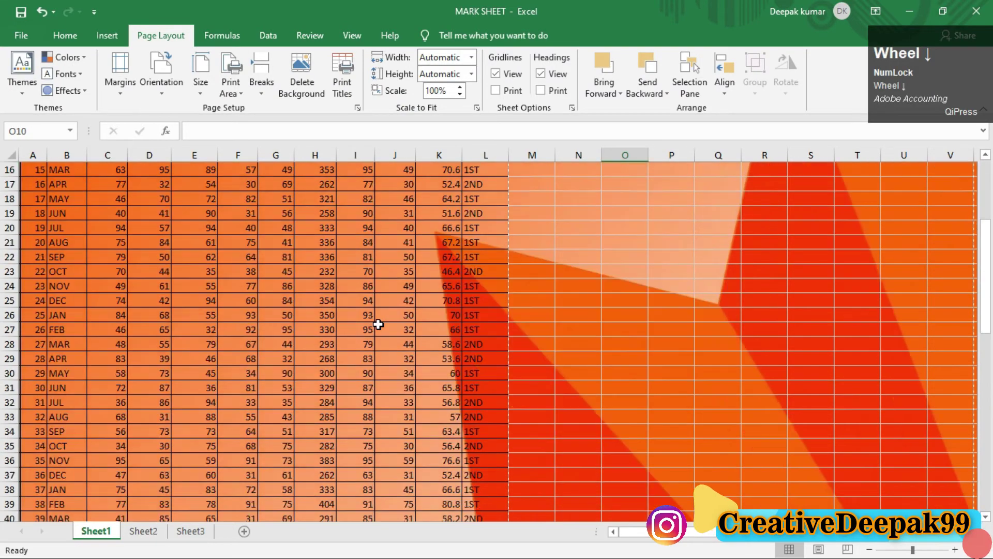
Examine how the background picture runs behind the mark table and the empty rows below it
scroll(378, 324, down, 10)
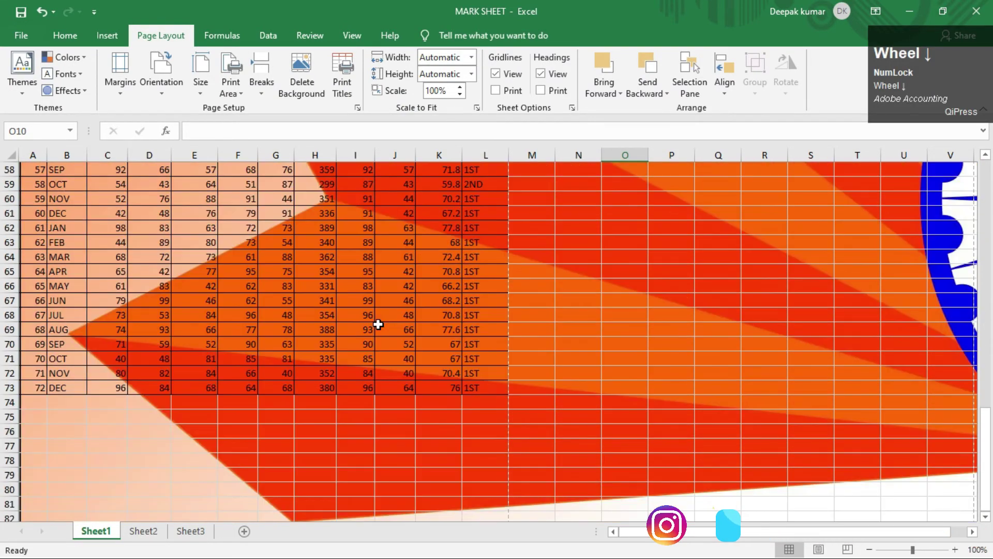
scroll(378, 325, down, 11)
scroll(379, 324, up, 4)
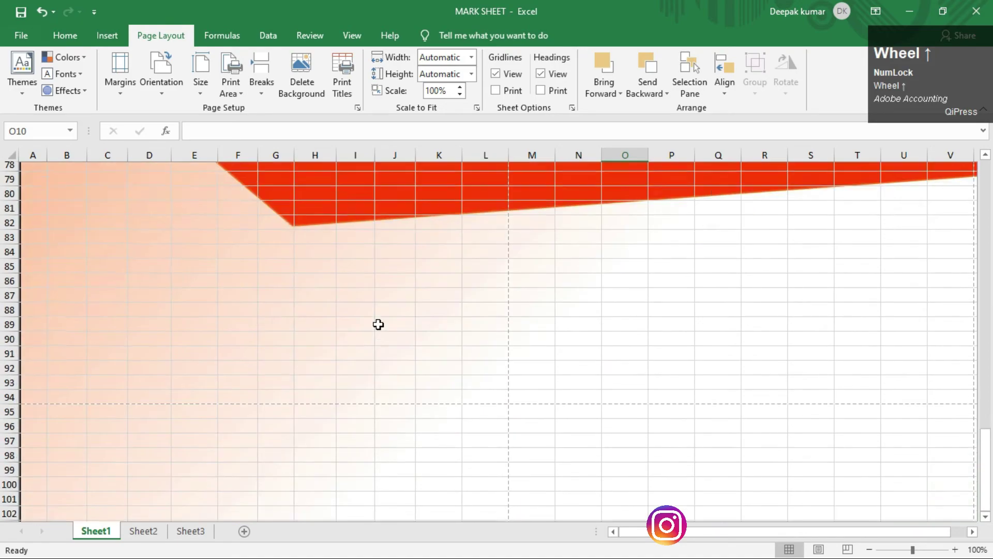
scroll(378, 324, up, 12)
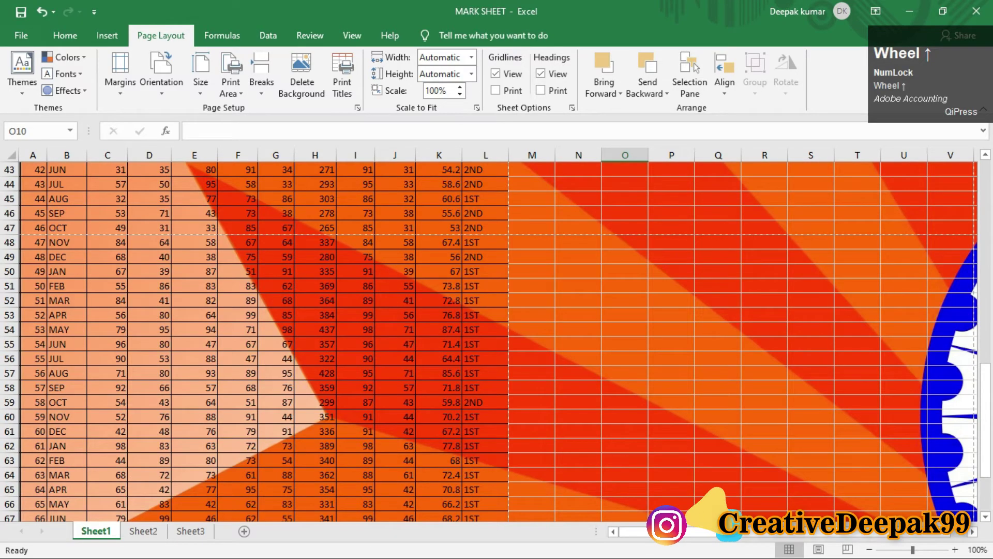
drag(680, 531, 697, 531)
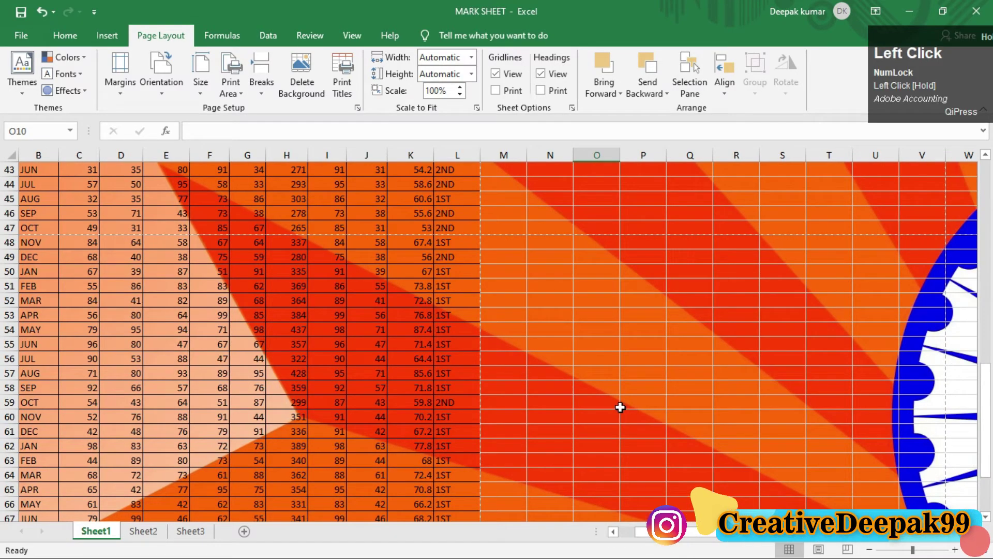
Examine the background picture eastward along row 59, from the empty cells beside the mark table to column AM
click(615, 404)
key(Right)
key(Right)
key(Right)
key(Right)
key(Right)
key(Right)
key(Right)
key(Right)
key(Right)
key(Right)
key(Right)
key(Right)
key(Right)
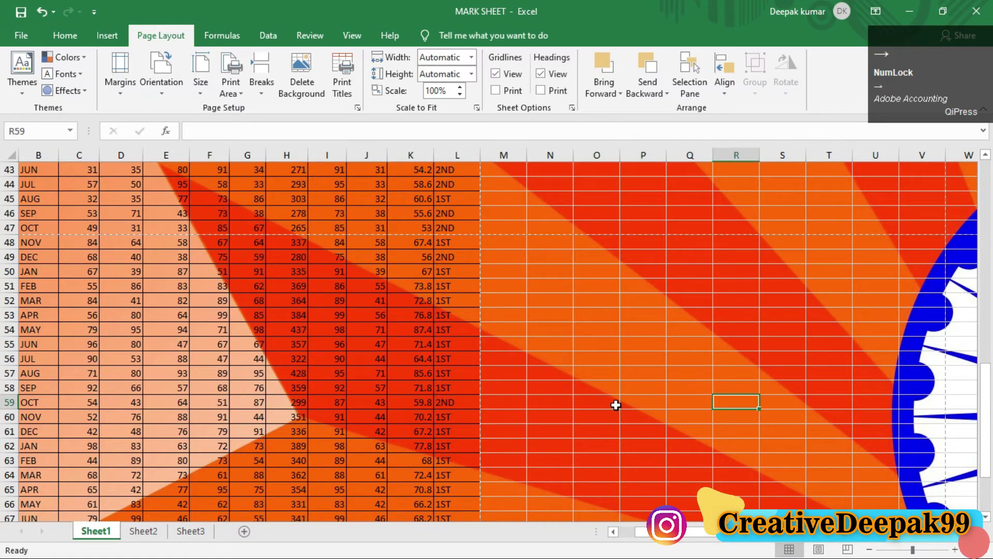
key(Right)
key(Right)
key(Right)
key(Right)
key(Right)
key(Right)
key(Right)
key(Right)
key(Right)
key(Right)
key(Right)
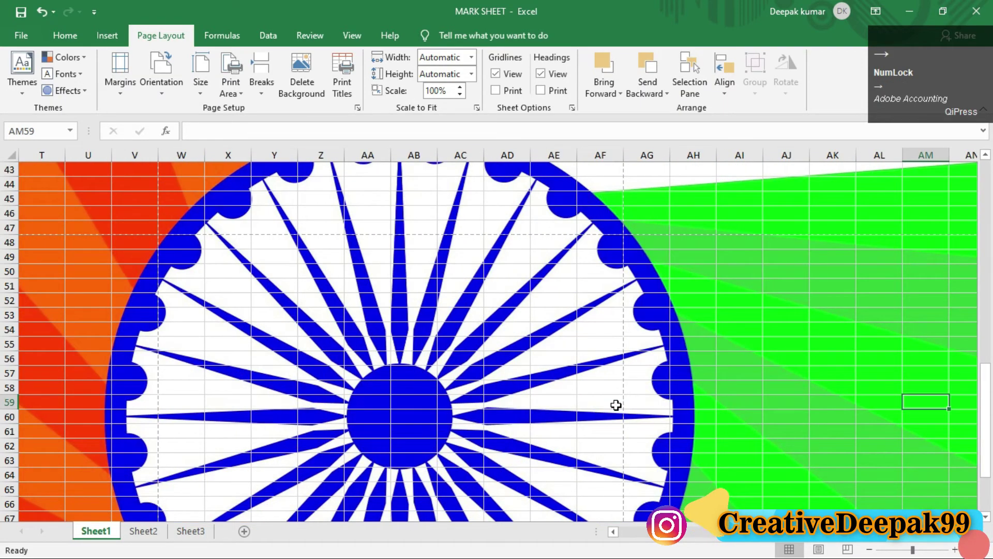
Examine how the background picture continues down column AM to row 161, well below the mark table
key(Down)
key(Down)
key(Down)
key(Down)
key(Down)
key(Down)
key(Down)
key(Down)
key(Down)
key(Down)
key(Down)
key(Down)
key(Down)
key(Down)
key(Down)
key(Down)
key(Down)
key(Down)
key(Down)
key(Down)
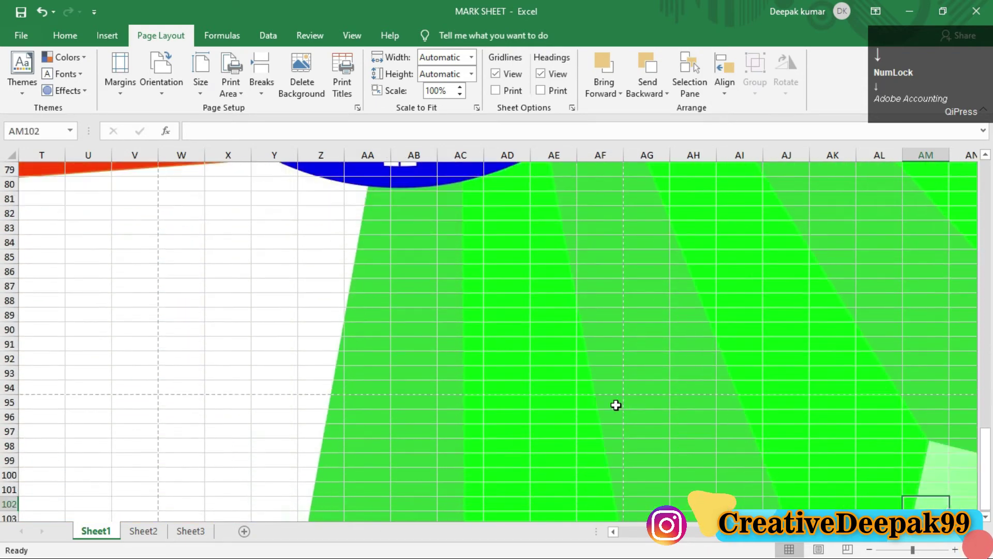
key(Down)
key(Down)
key(Down)
key(Down)
key(Down)
key(Down)
key(Down)
key(Down)
key(Down)
key(Down)
key(Down)
key(Down)
key(Down)
key(Down)
key(Down)
key(Down)
key(Down)
key(Down)
key(Down)
key(Down)
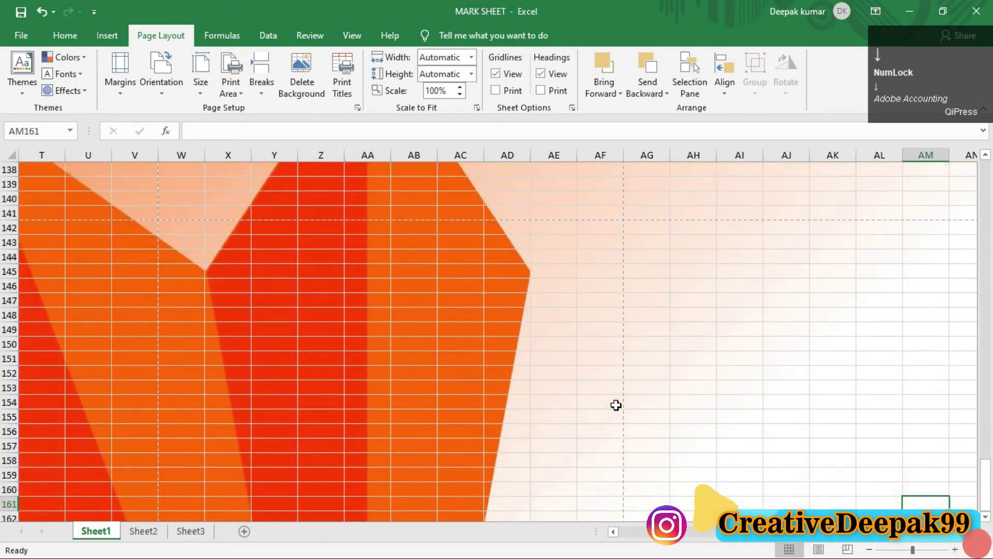
Examine the background picture back along row 161 from column AM to column A
key(Left)
key(Left)
key(Left)
key(Left)
key(Left)
key(Left)
key(Left)
key(Left)
key(Left)
key(Left)
key(Left)
key(Left)
key(Left)
key(Left)
key(Left)
key(Left)
key(Left)
key(Left)
key(Left)
key(Left)
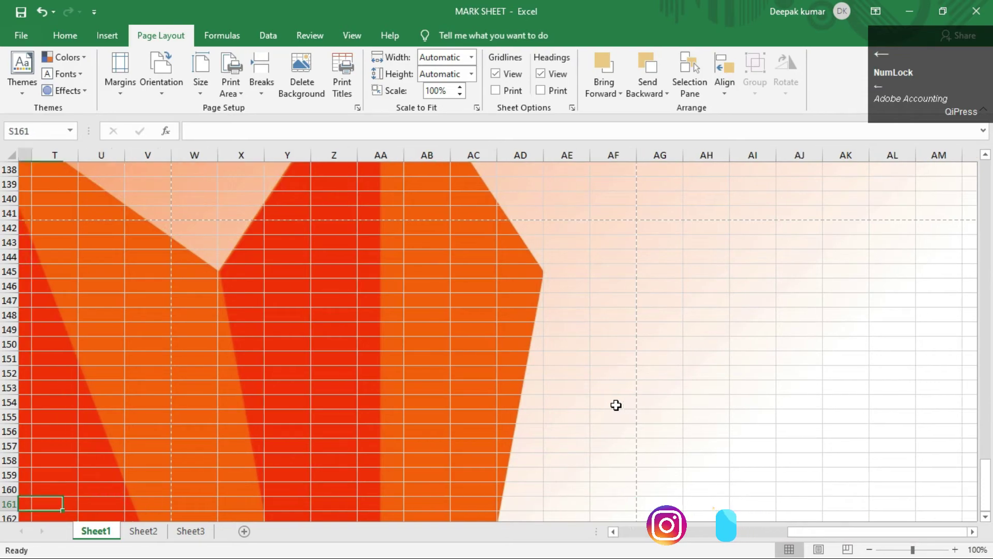
key(Left)
key(Left)
key(Left)
key(Left)
key(Left)
key(Left)
key(Left)
key(Left)
key(Left)
key(Left)
key(Left)
key(Left)
key(Left)
key(Left)
key(Left)
key(Left)
key(Left)
key(Left)
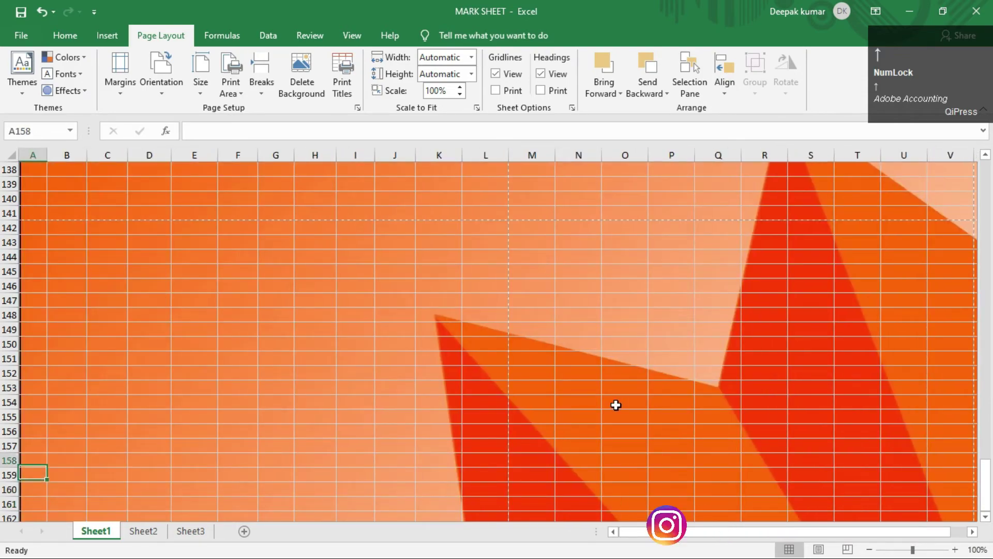
Examine the background picture up column A from row 158 back to the mark table
key(Up)
key(Up)
key(Up)
key(Up)
key(Up)
key(Up)
key(Up)
key(Up)
key(Up)
key(Up)
key(Up)
key(Up)
key(Up)
key(Up)
key(Up)
key(Up)
key(Up)
key(Up)
key(Up)
key(Up)
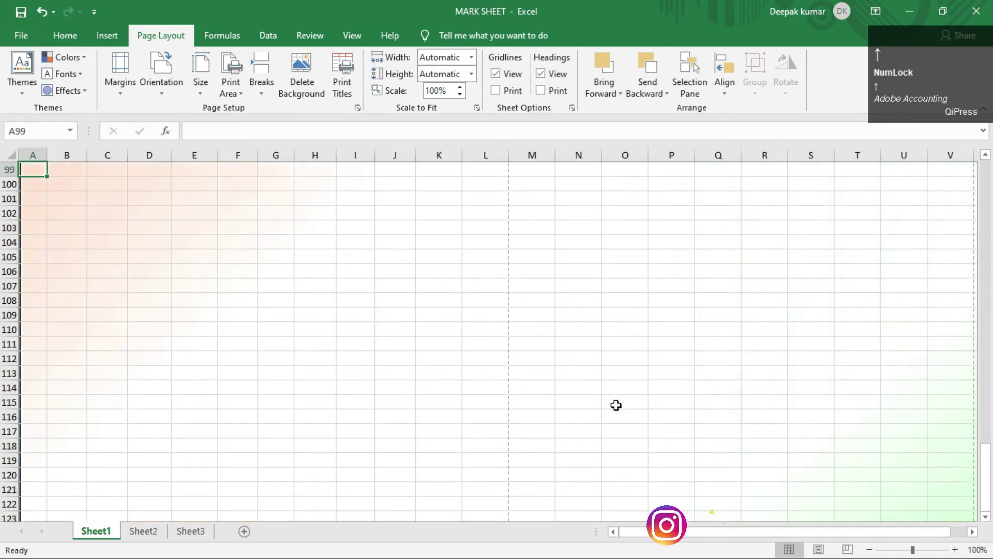
key(Up)
key(Up)
key(Up)
key(Up)
key(Up)
key(Up)
key(Up)
key(Up)
key(Up)
key(Up)
key(Up)
key(Up)
key(Up)
key(Up)
key(Up)
key(Up)
key(Up)
Examine how the background picture continues down column A from the mark table to row 282
key(Down)
key(Down)
key(Down)
key(Down)
key(Down)
key(Down)
key(Down)
key(Down)
key(Down)
key(Down)
key(Down)
key(Down)
key(Down)
key(Down)
key(Down)
key(Down)
key(Down)
key(Down)
key(Down)
key(Down)
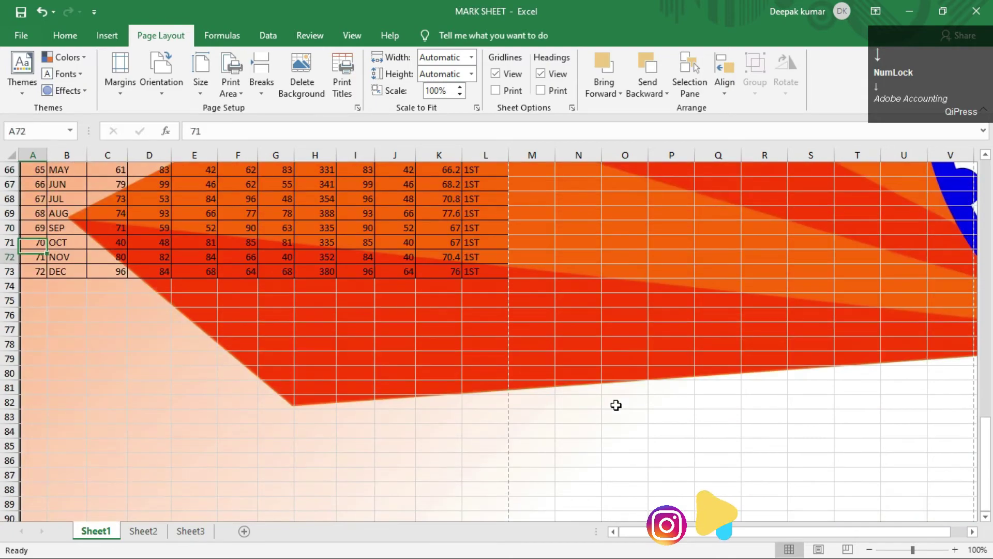
key(Down)
key(Down)
key(Down)
key(Down)
key(Down)
key(Down)
key(Down)
key(Down)
key(Down)
key(Down)
key(Down)
key(Down)
key(Down)
key(Down)
key(Down)
key(Down)
key(Down)
key(Down)
key(Down)
key(Down)
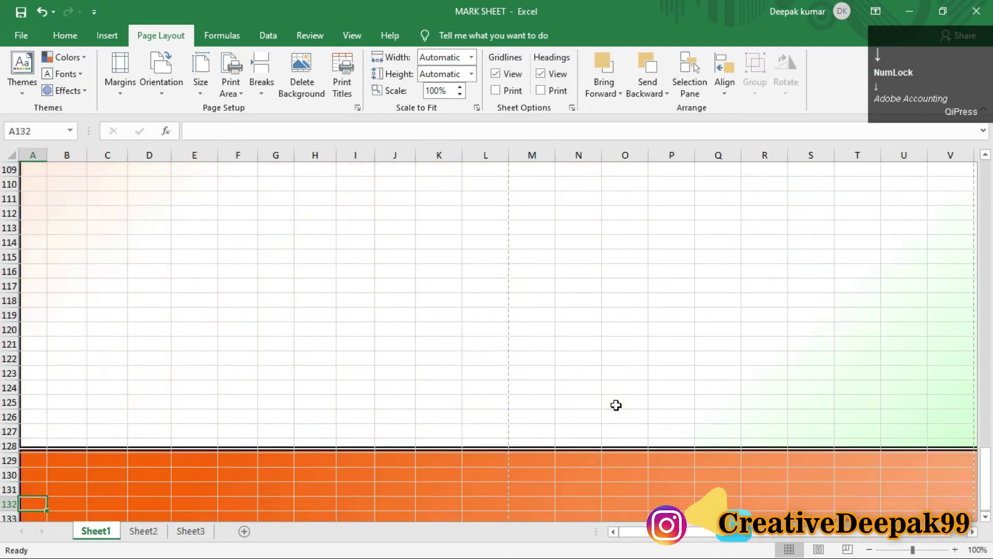
key(Down)
key(Down)
key(Down)
key(Down)
key(Down)
key(Down)
key(Down)
key(Down)
key(Down)
key(Down)
key(Down)
key(Down)
key(Down)
key(Down)
key(Down)
key(Down)
key(Down)
key(Down)
key(Down)
key(Down)
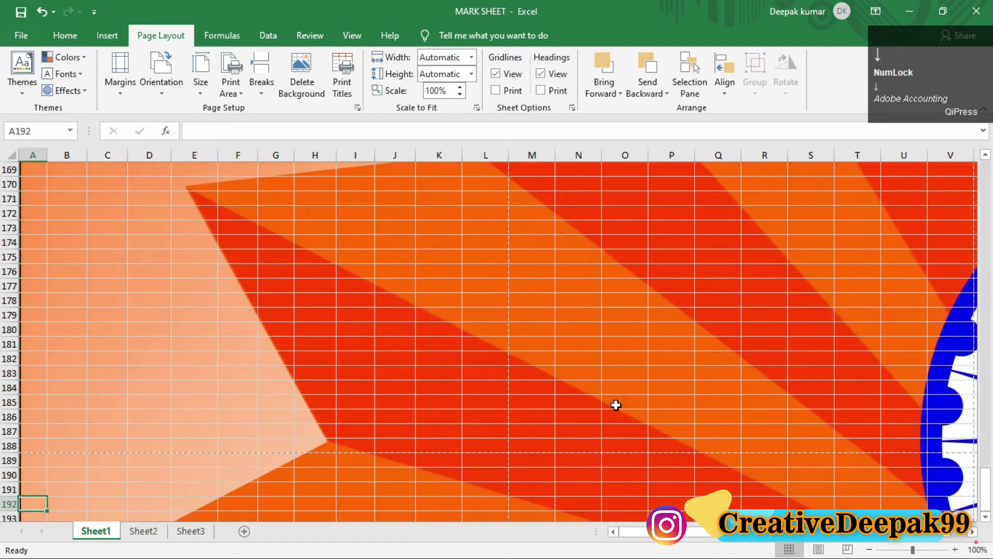
key(Down)
key(Down)
key(Down)
key(Down)
key(Down)
key(Down)
key(Down)
key(Down)
key(Down)
key(Down)
key(Down)
key(Down)
key(Down)
key(Down)
key(Down)
key(Down)
key(Down)
key(Down)
key(Down)
key(Down)
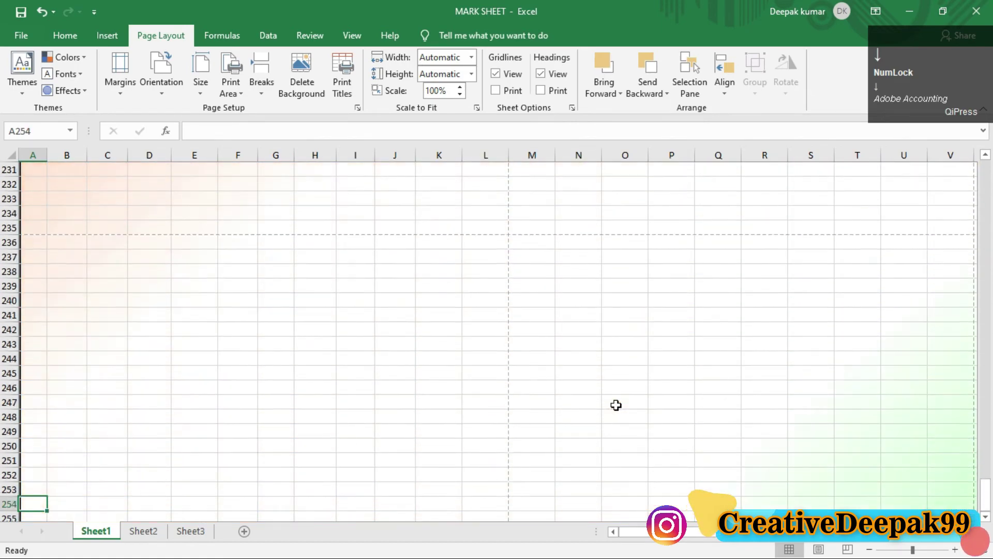
key(Down)
key(Down)
key(Down)
key(Down)
key(Down)
key(Down)
key(Down)
key(Down)
key(Down)
key(Down)
key(Down)
key(Down)
key(Down)
key(Down)
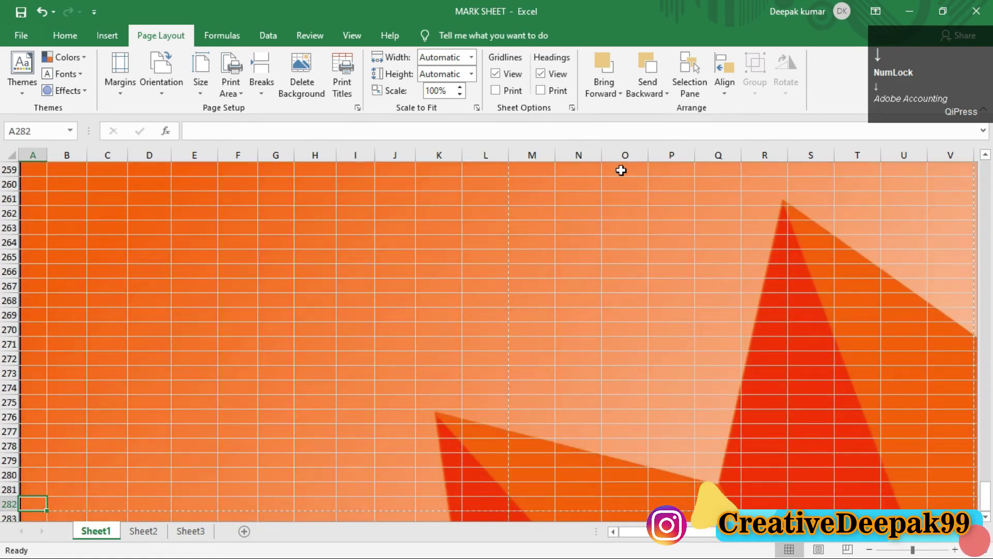
Return to the top of the mark table and delete the sheet background picture
drag(985, 496, 987, 171)
click(183, 367)
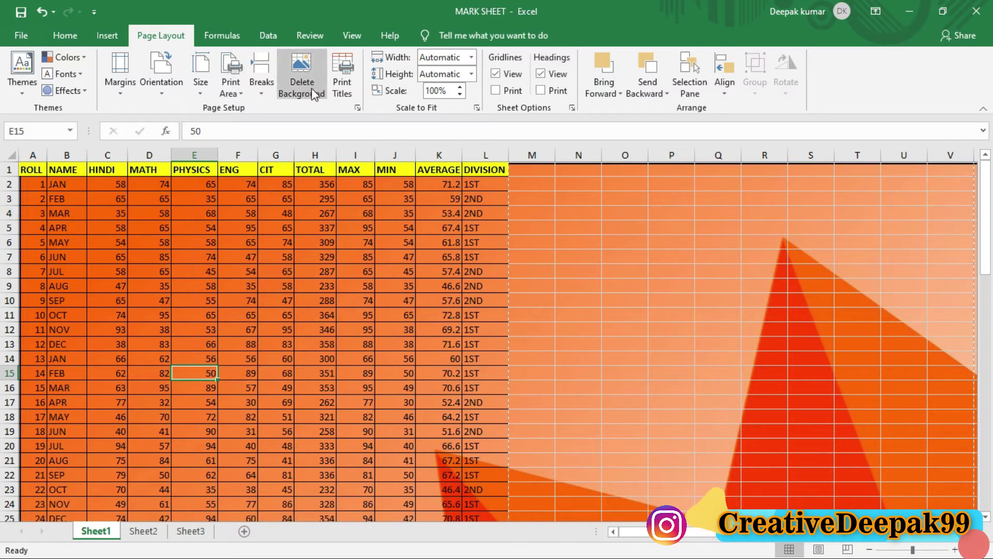
key(ctrl+2)
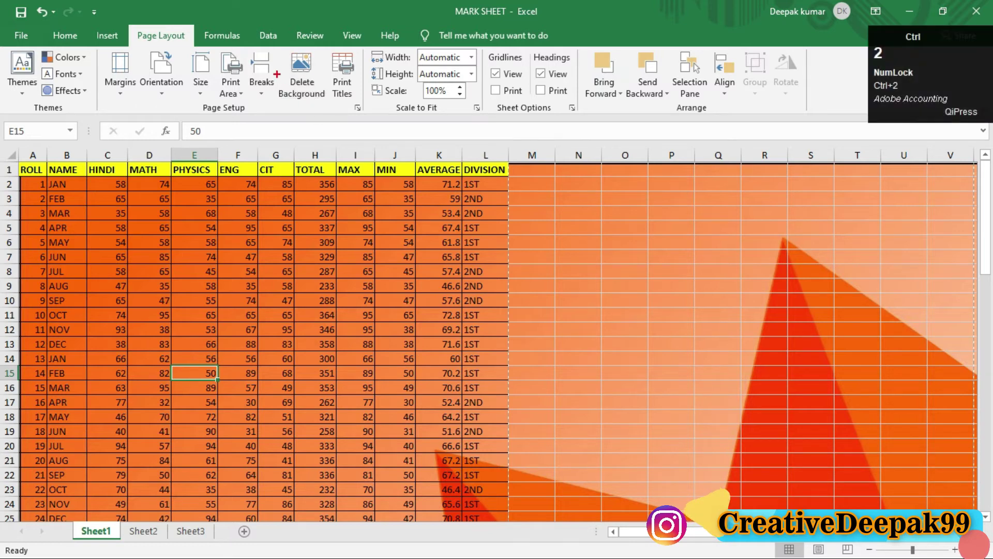
ctrl+click(302, 83)
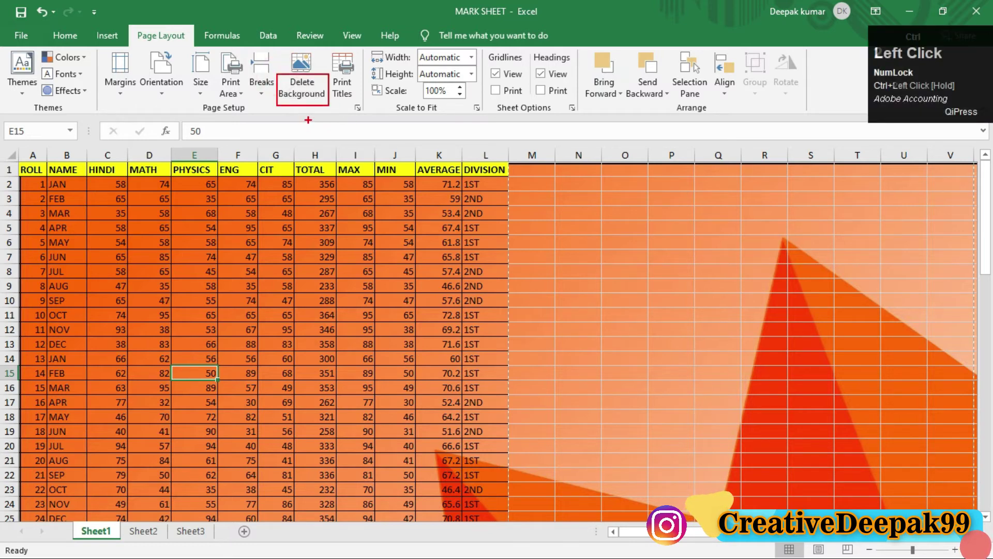
click(302, 82)
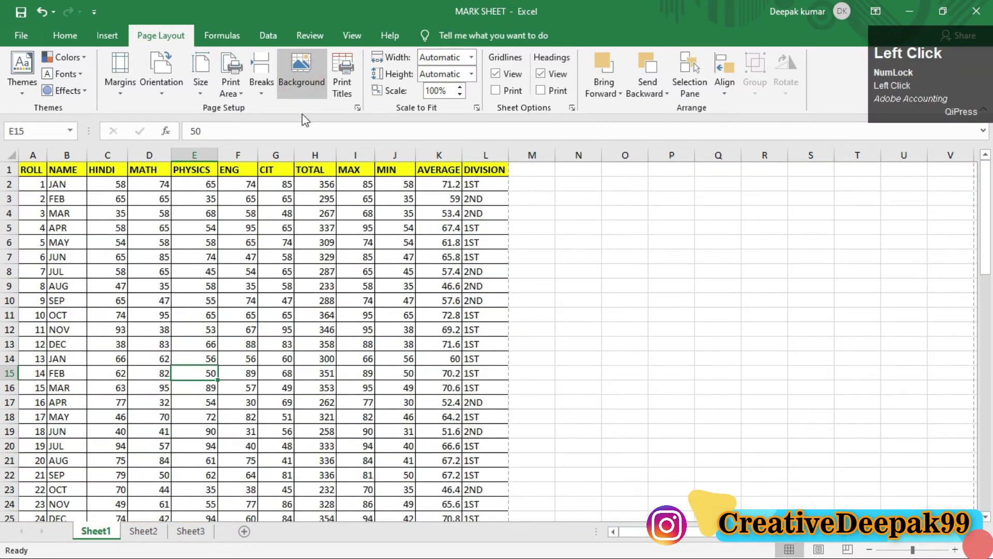
Set the picture business brochure1 from the Design JPG folder on the computer as the sheet background
click(311, 77)
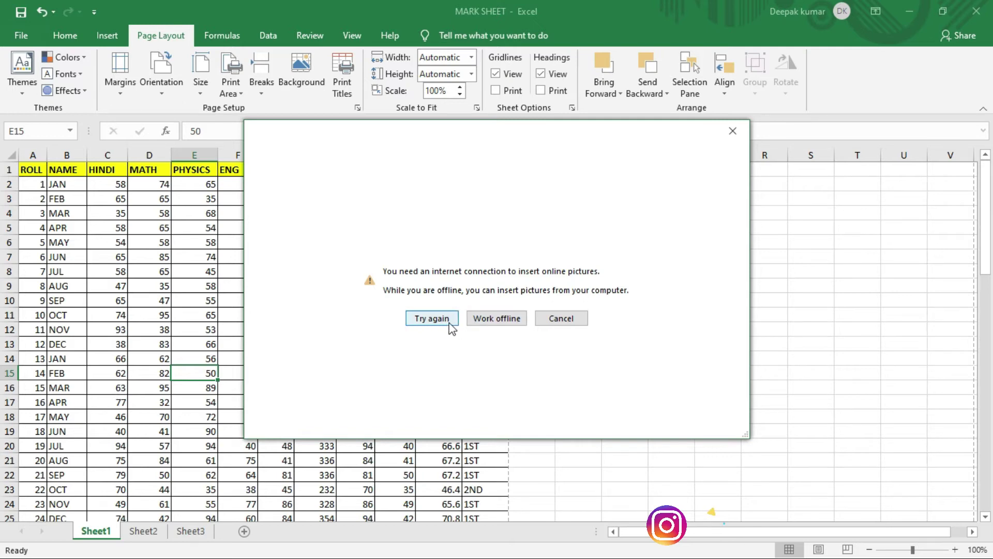
click(492, 321)
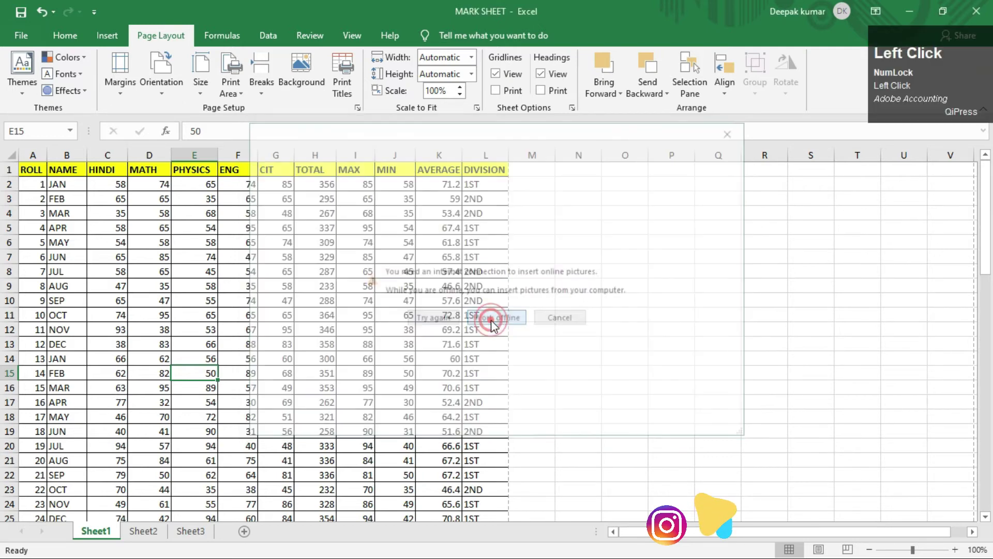
scroll(390, 153, down, 3)
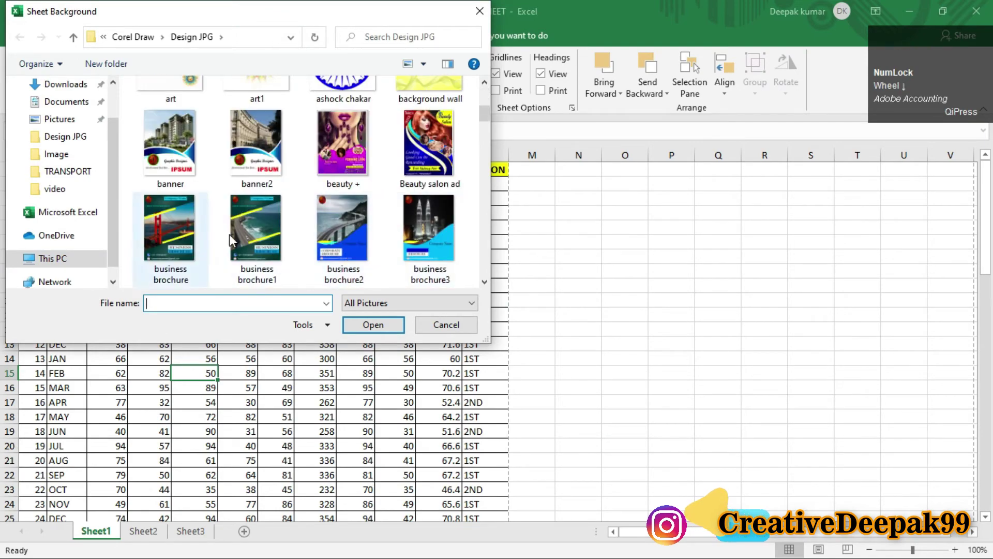
double_click(254, 228)
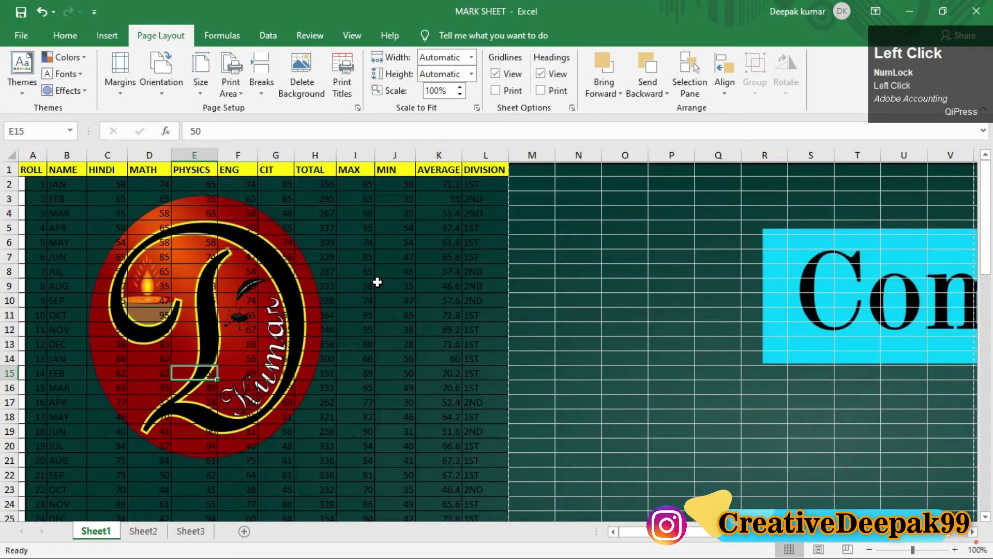
Review the brochure picture behind the mark table and the empty rows below it, and delete the sheet background
scroll(395, 295, down, 11)
scroll(492, 355, down, 20)
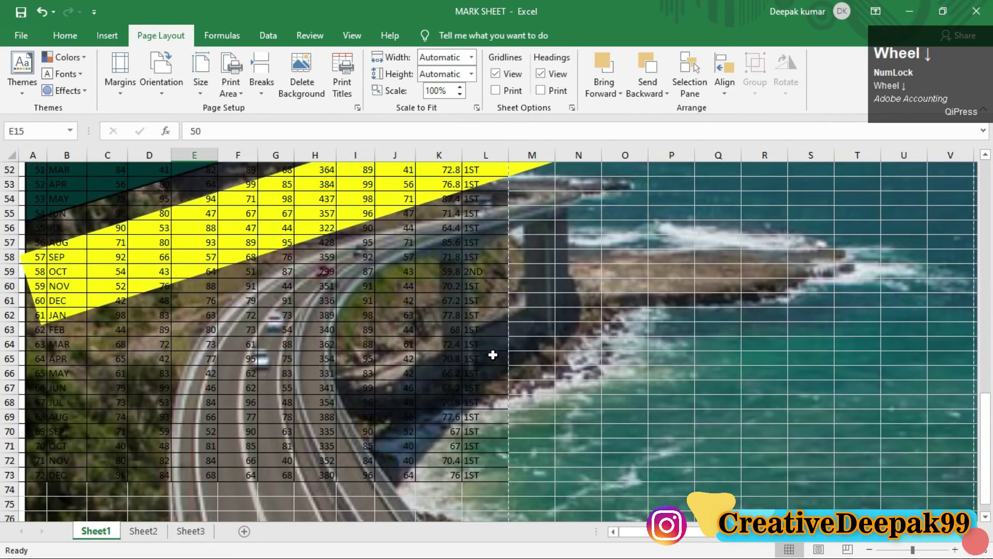
scroll(493, 355, up, 20)
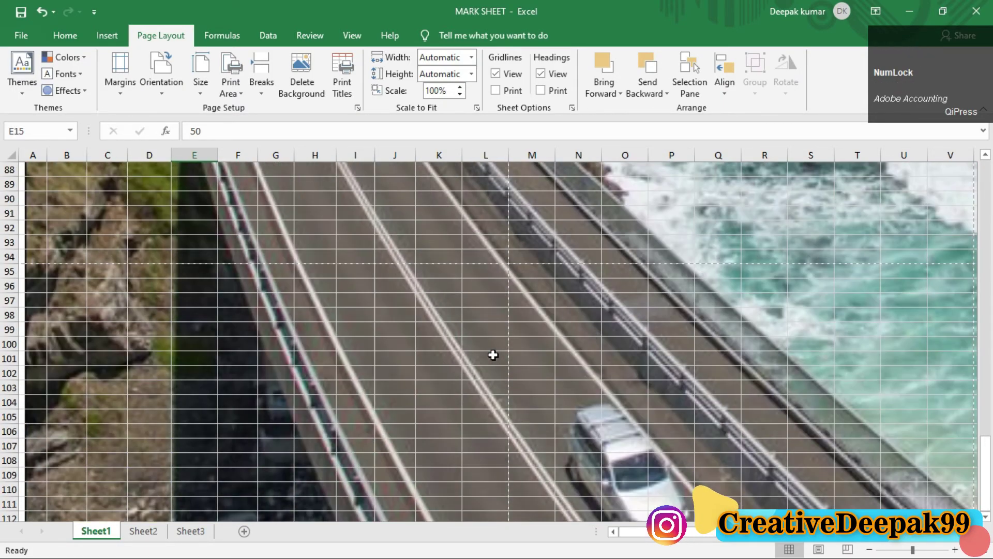
scroll(492, 355, up, 5)
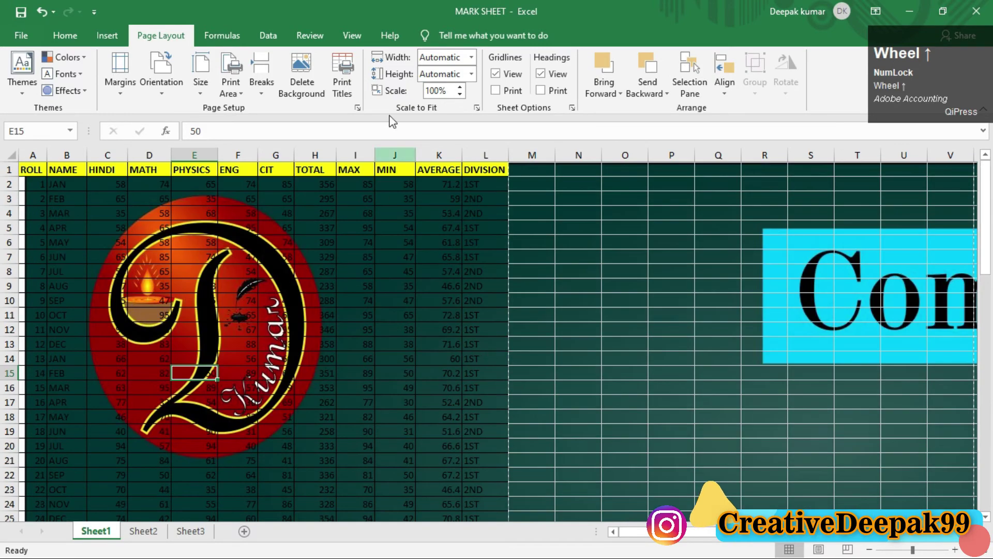
click(293, 86)
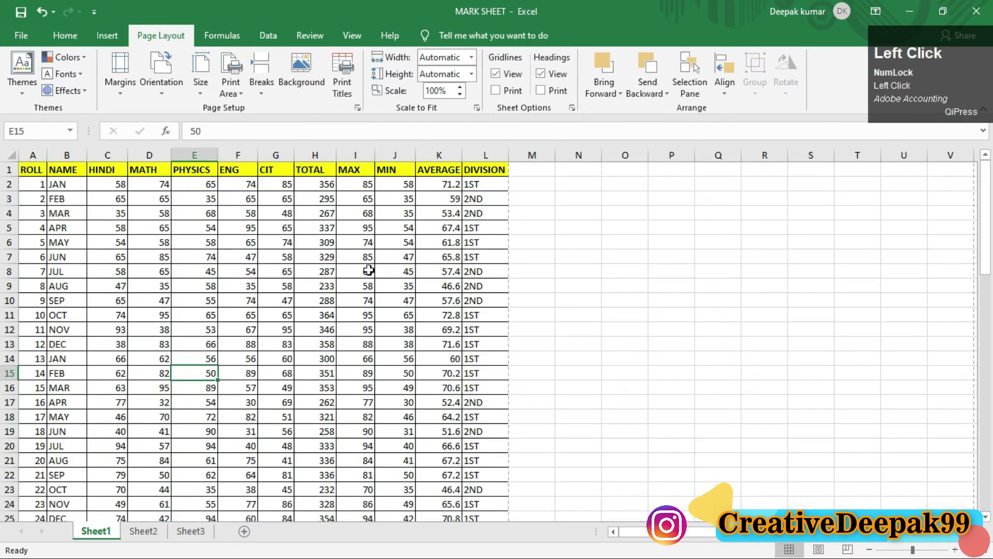
scroll(378, 232, up, 1)
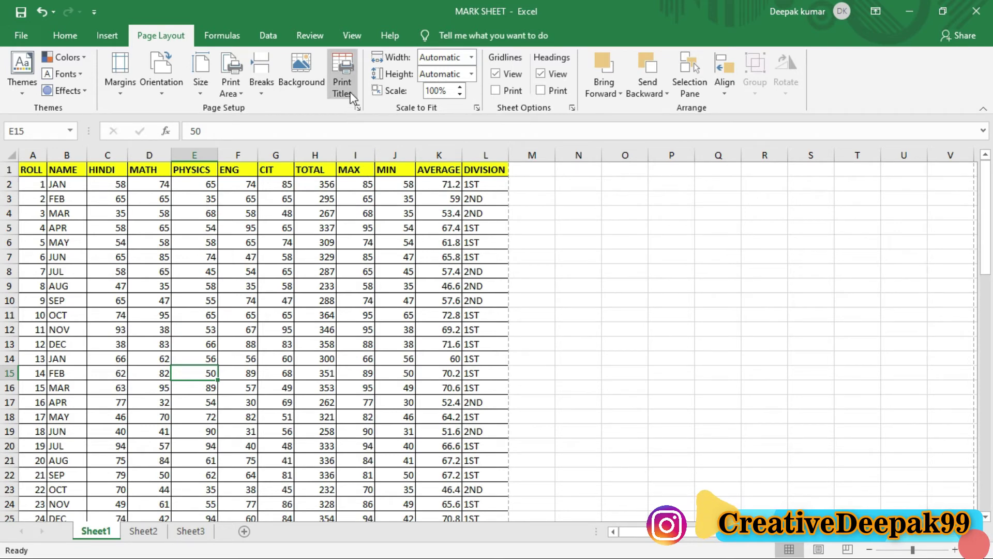
click(315, 315)
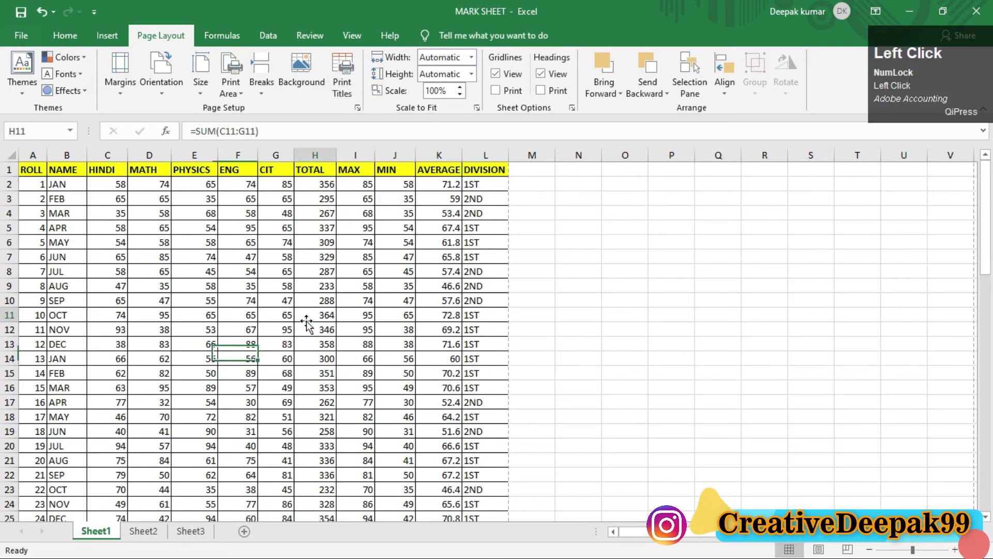
click(442, 300)
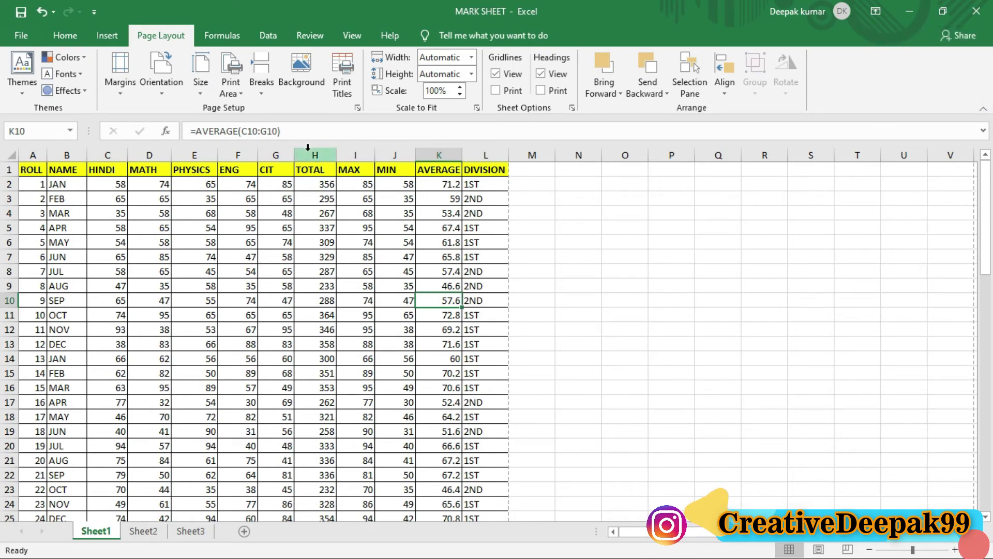
Examine the print area, rows to repeat at top and columns to repeat at left settings for print titles, and close Page Setup
click(341, 90)
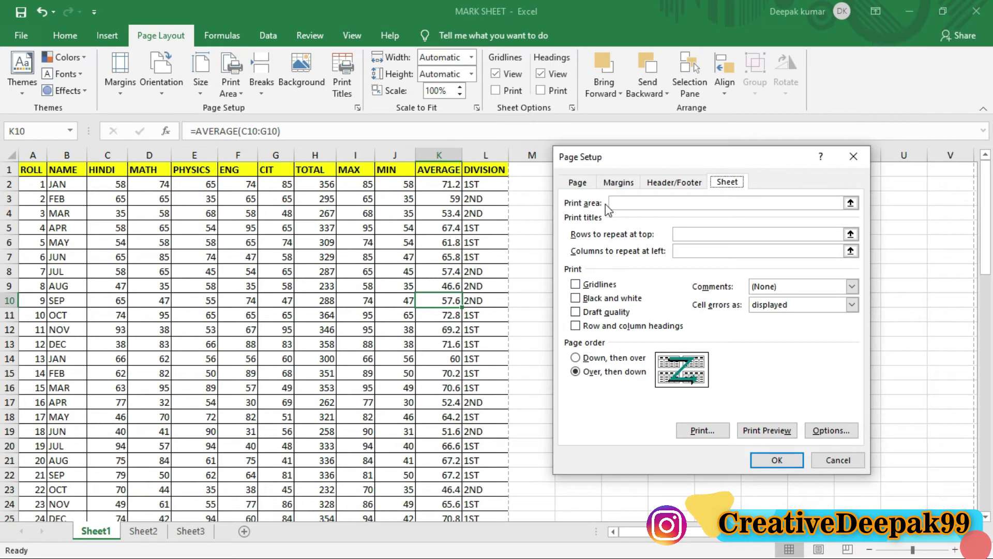
key(Num_Lock)
key(ctrl+2)
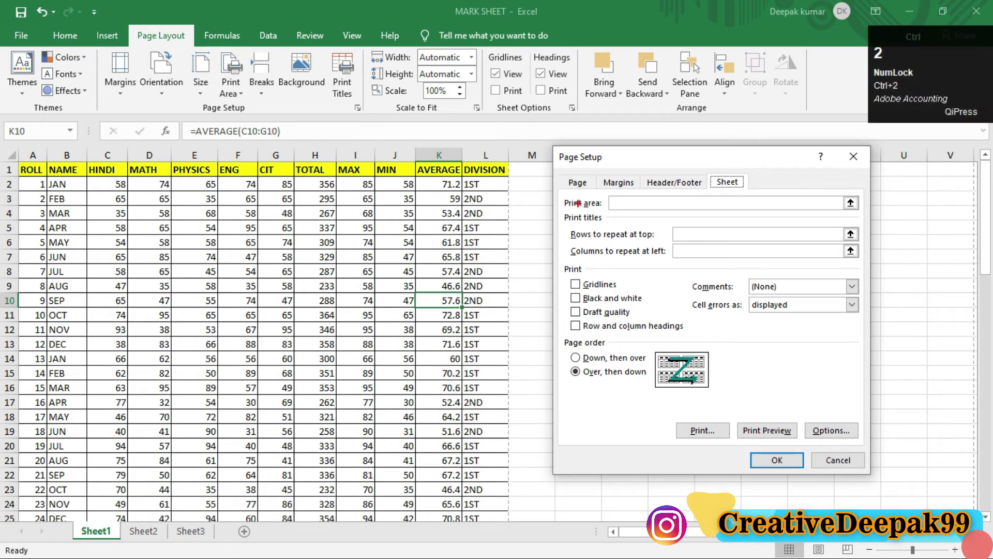
mouse_move(556, 193)
mouse_down()
mouse_move(604, 211)
mouse_move(568, 231)
mouse_move(656, 242)
mouse_up()
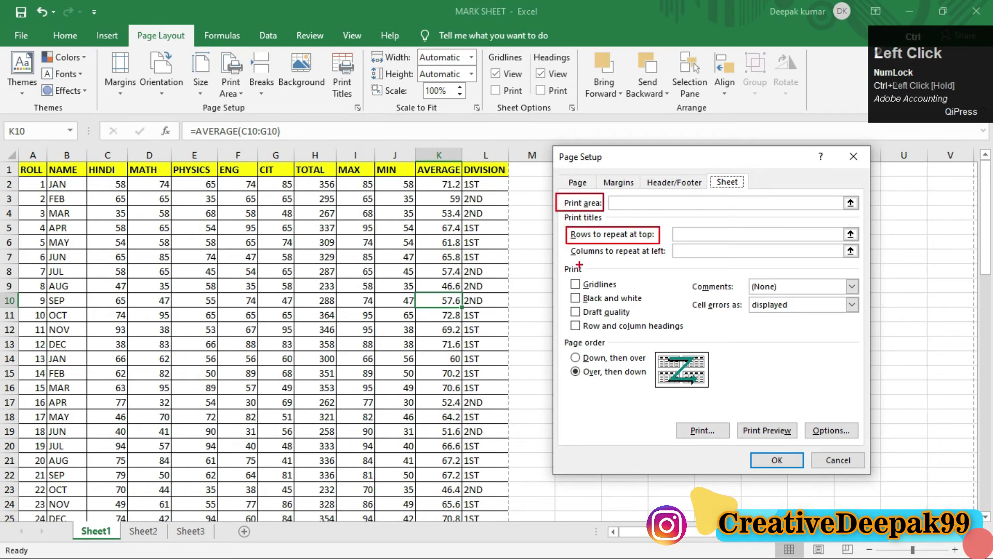
drag(567, 245, 675, 260)
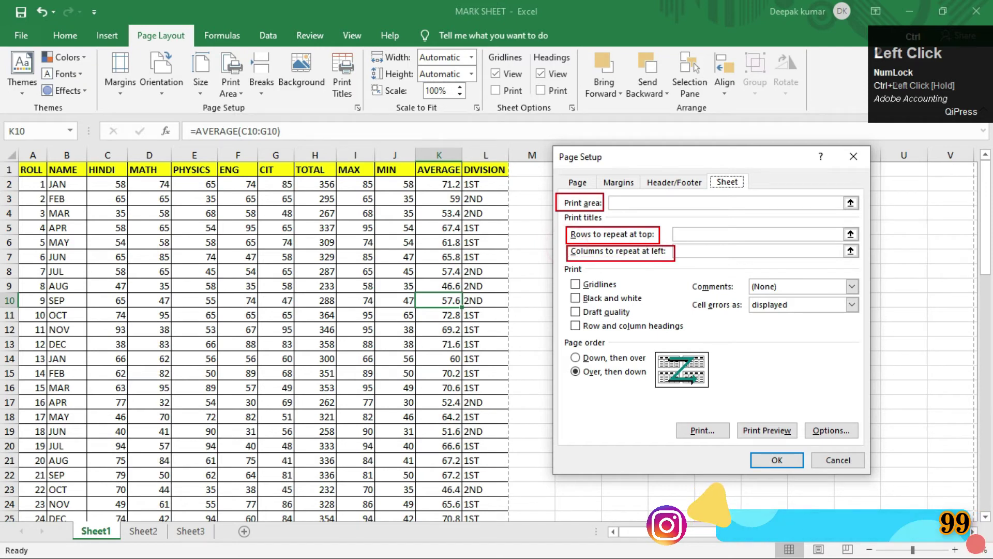
key(2)
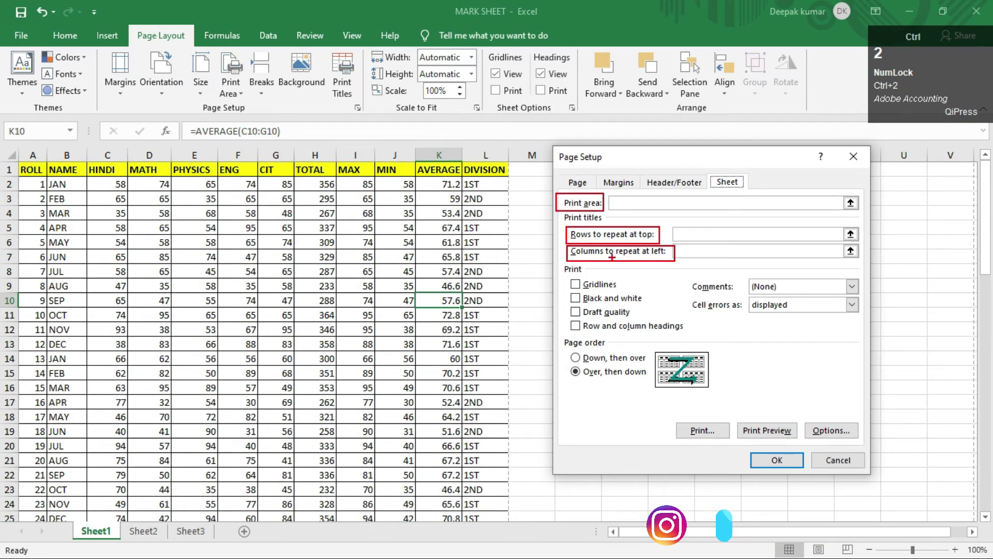
drag(681, 224, 690, 264)
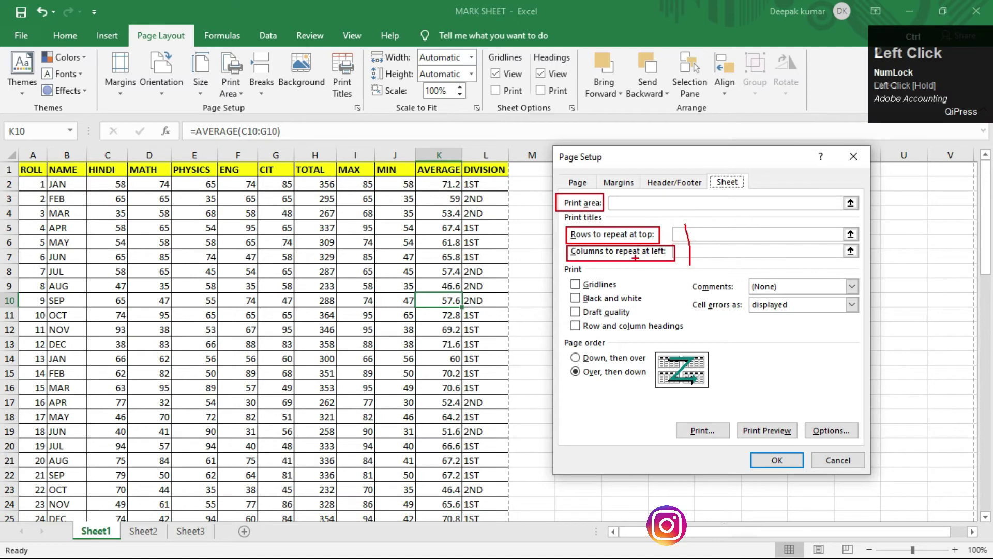
key(ctrl+2)
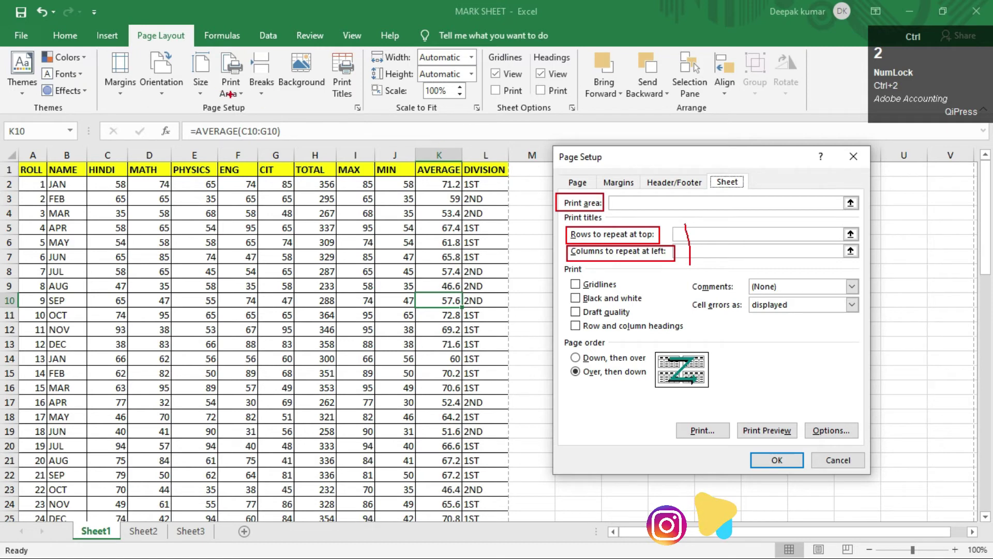
drag(214, 66, 248, 113)
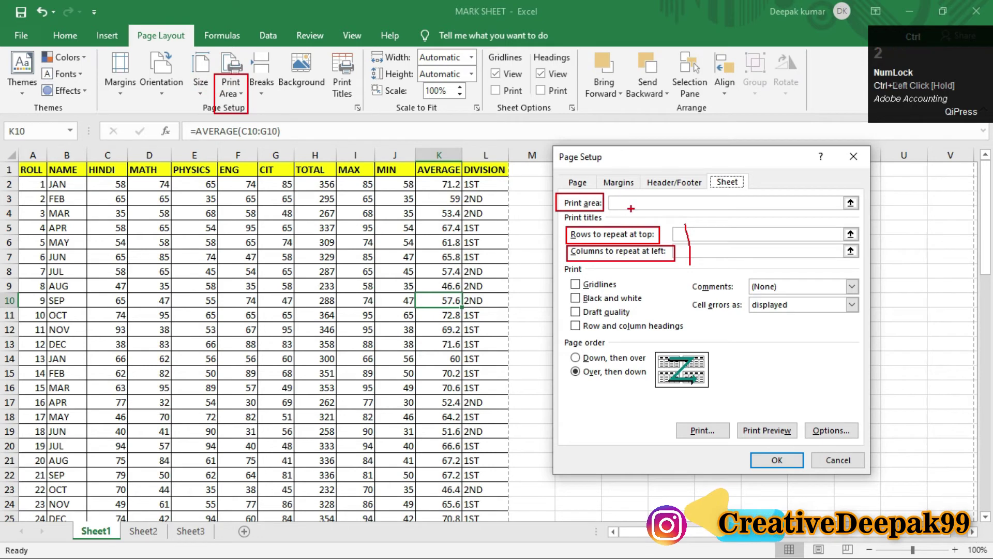
key(ctrl+2)
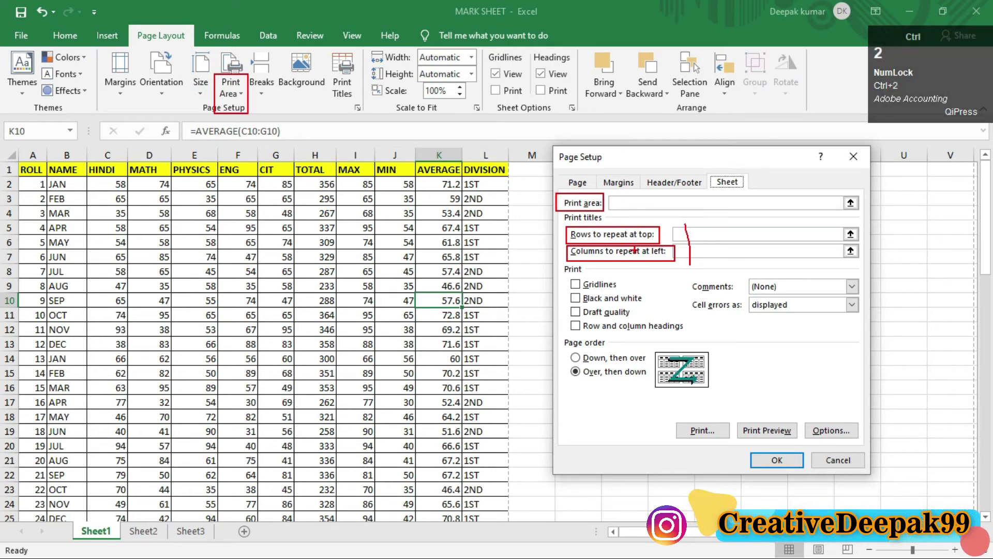
key(Escape)
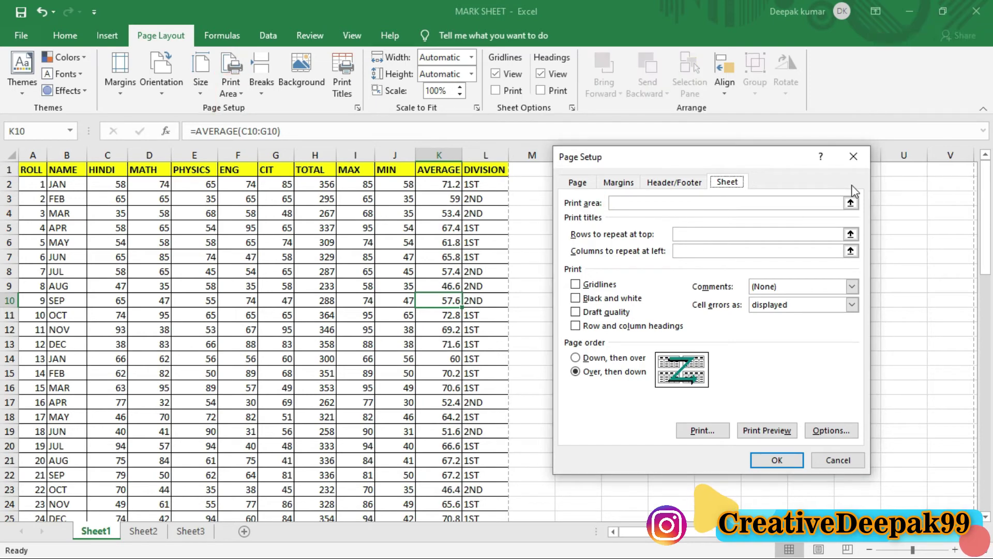
click(854, 157)
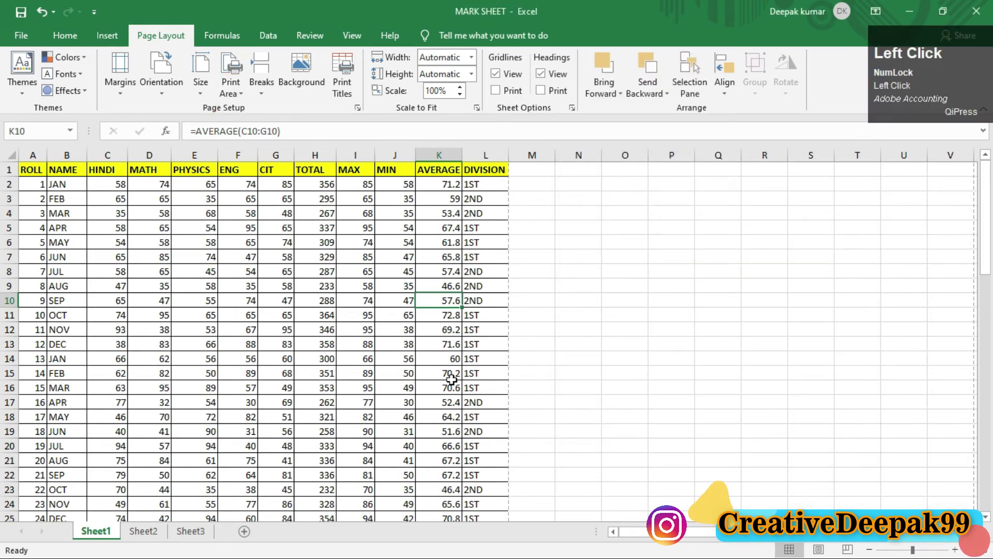
Look through the mark table down to its last record and return to the header row
click(23, 34)
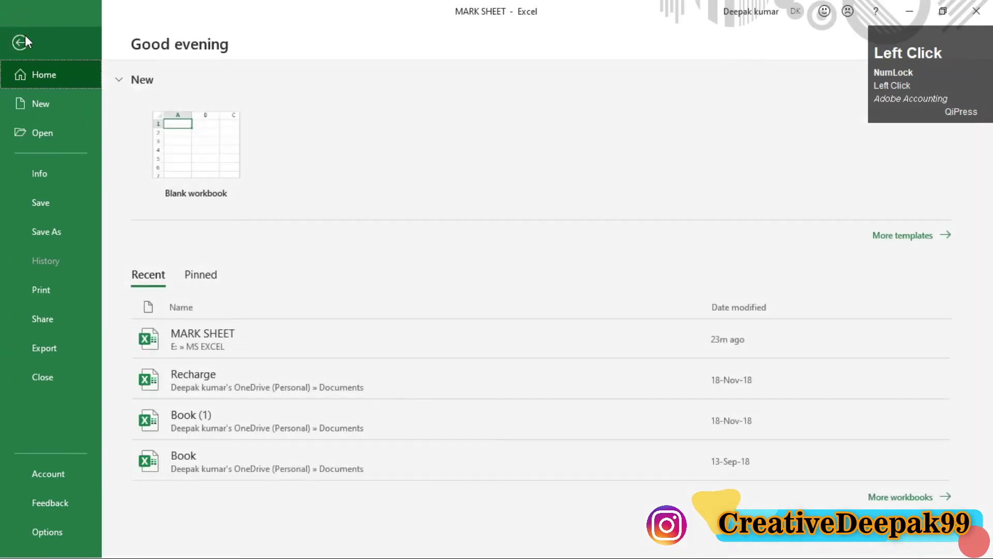
click(22, 41)
scroll(341, 280, down, 7)
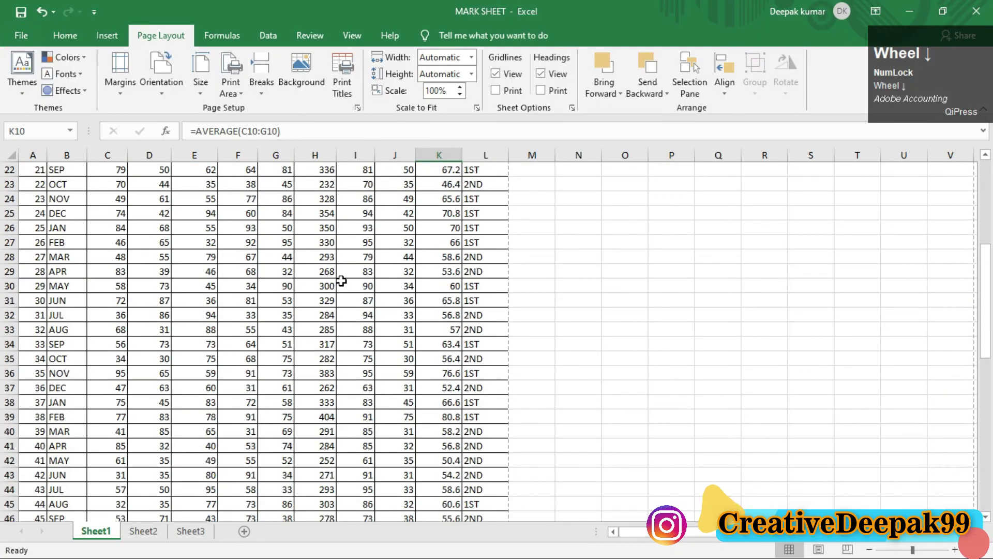
scroll(341, 281, down, 13)
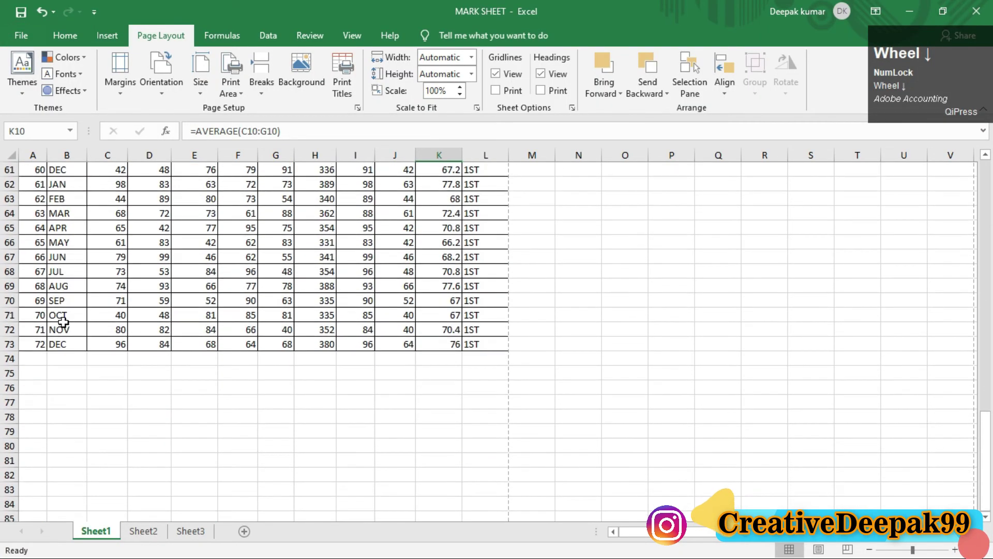
scroll(73, 350, up, 20)
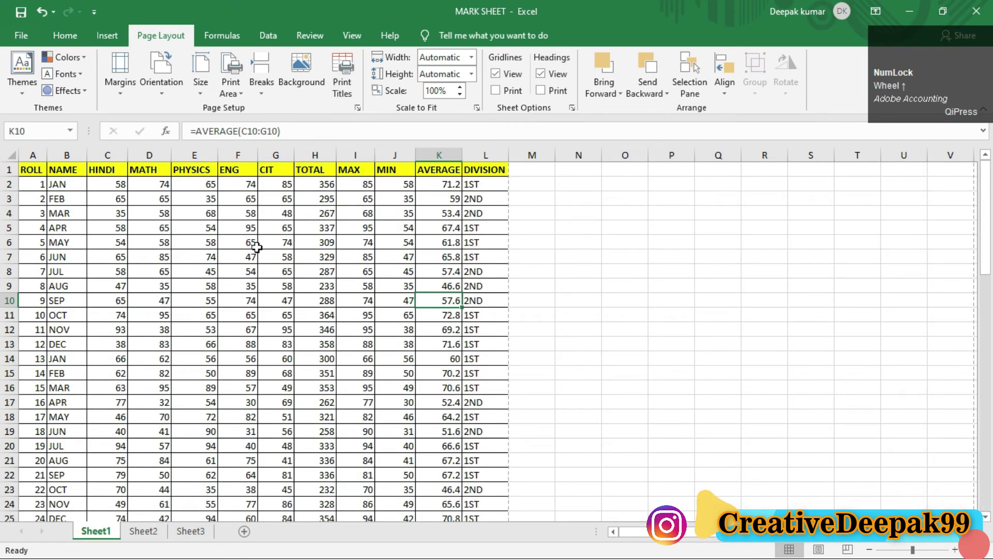
Preview the printout of the mark sheet and examine the header row and last rows of page 1, and all of page 2
click(27, 32)
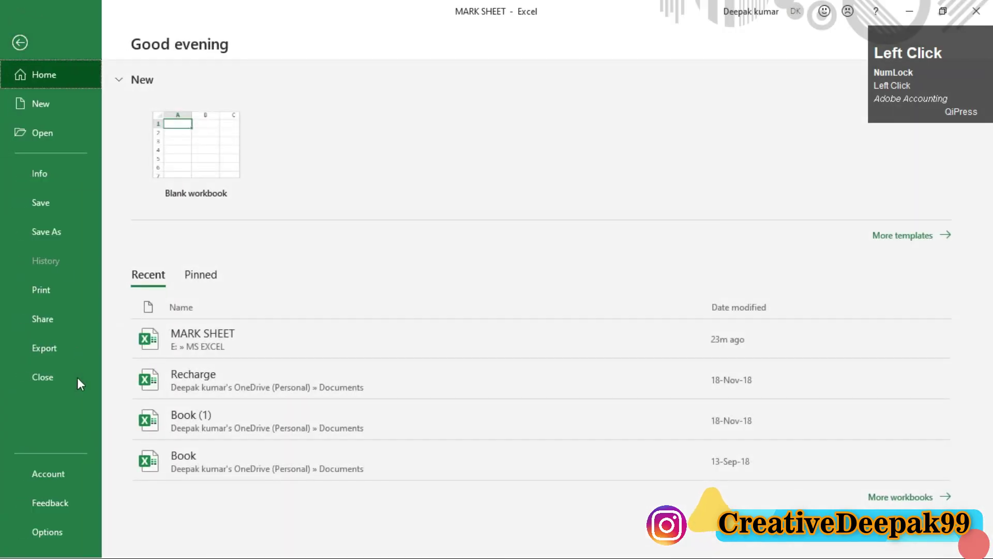
click(45, 302)
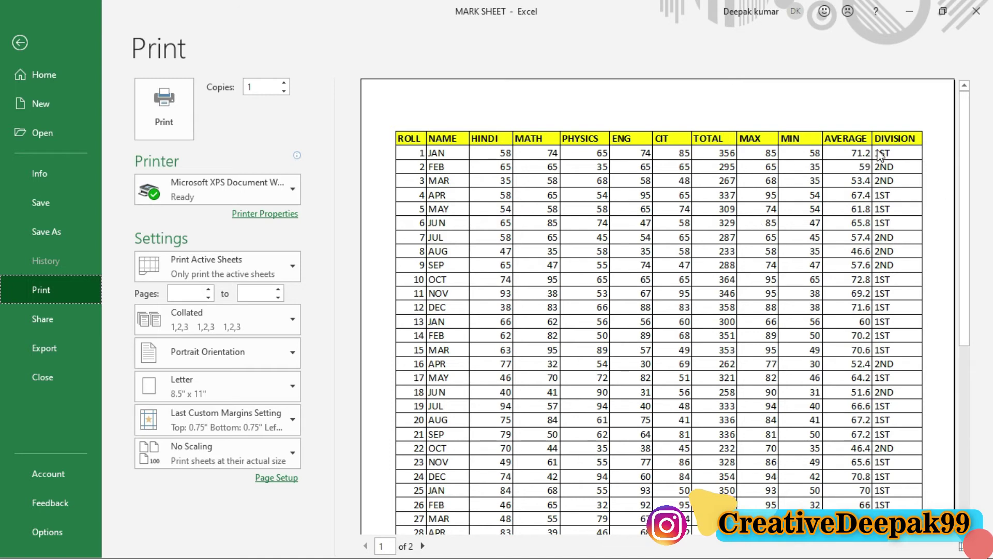
key(ctrl+2)
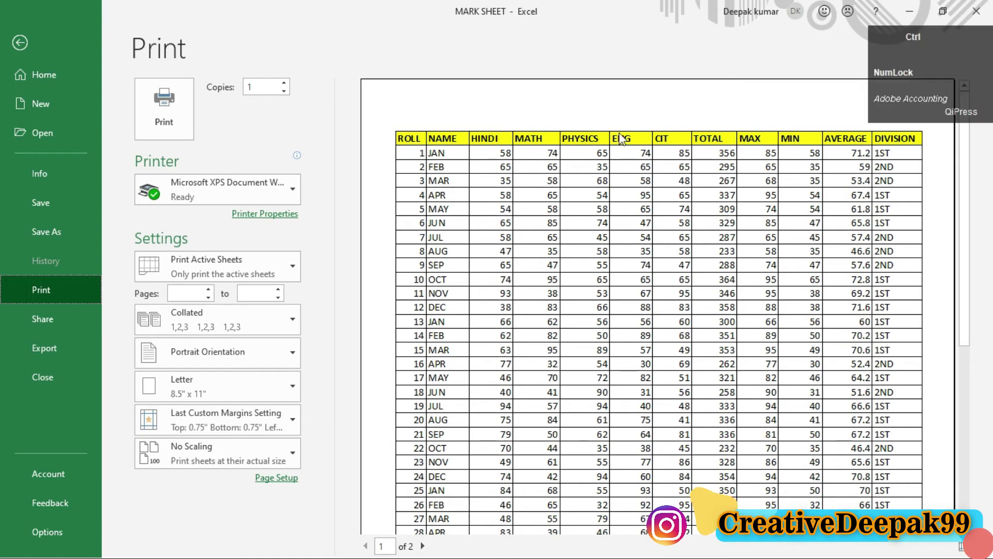
mouse_move(388, 126)
mouse_down()
mouse_move(931, 140)
mouse_move(931, 153)
mouse_up()
click(959, 231)
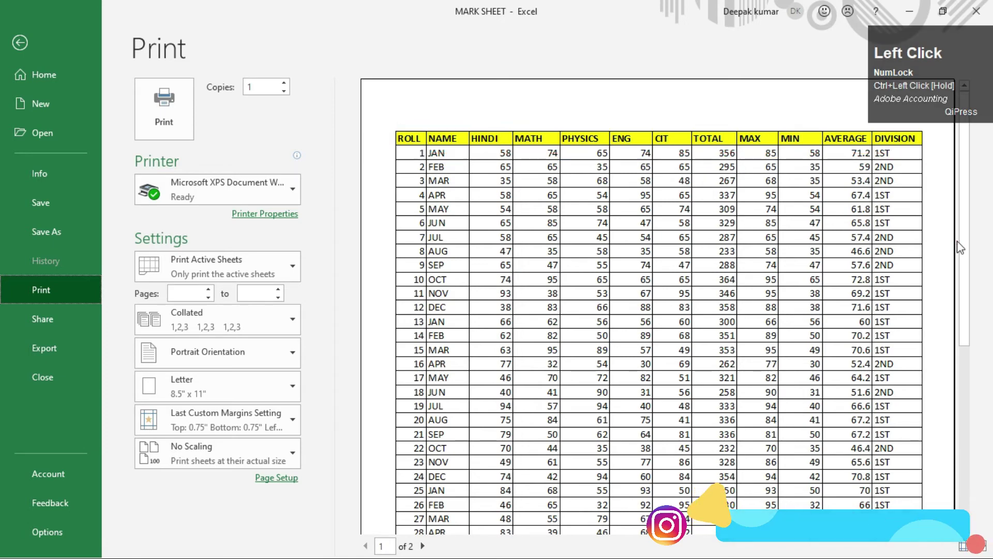
drag(963, 237, 964, 425)
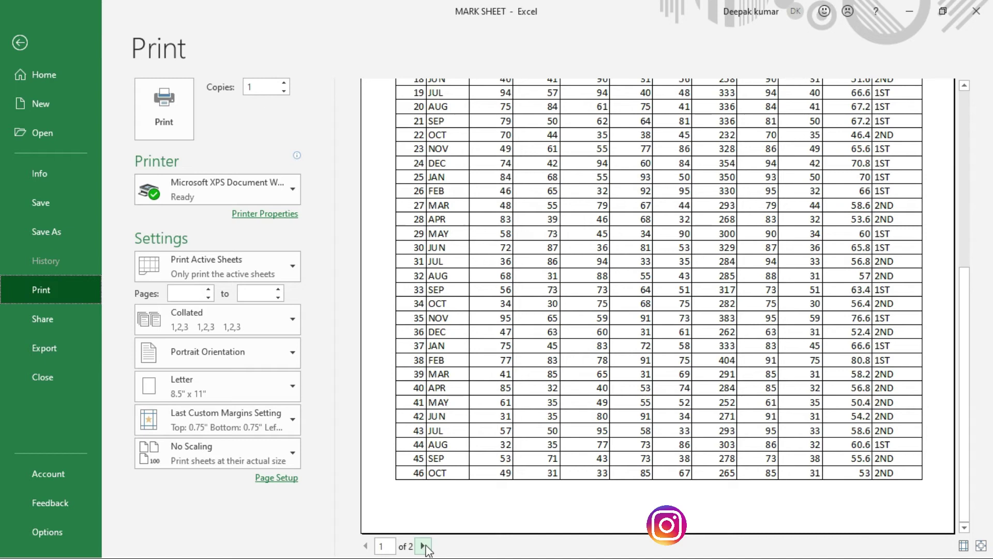
key(ctrl+2)
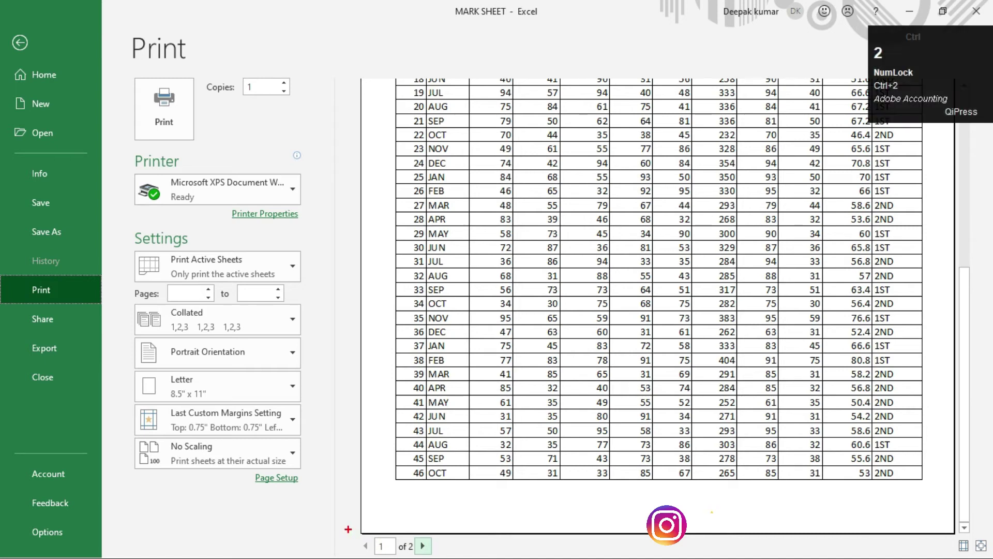
drag(348, 529, 449, 557)
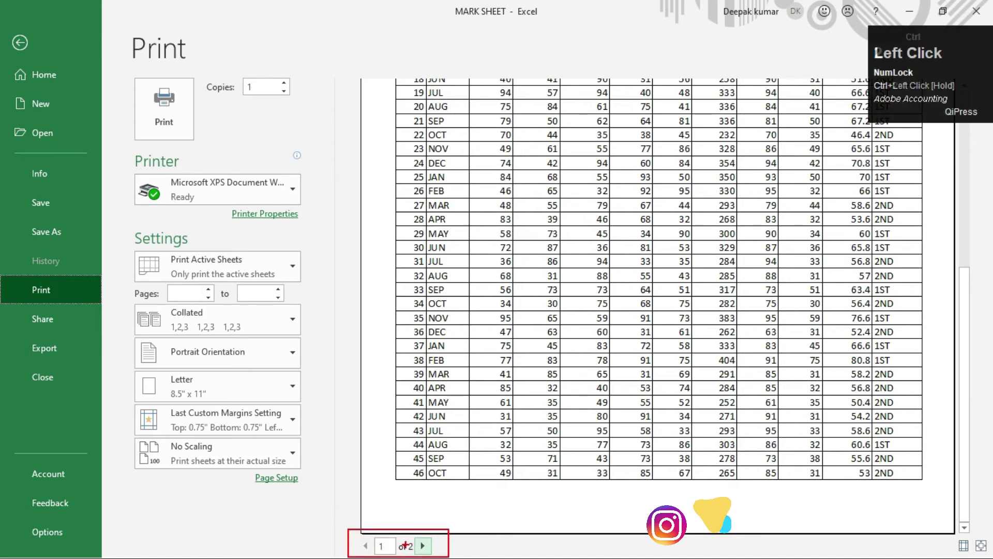
click(423, 546)
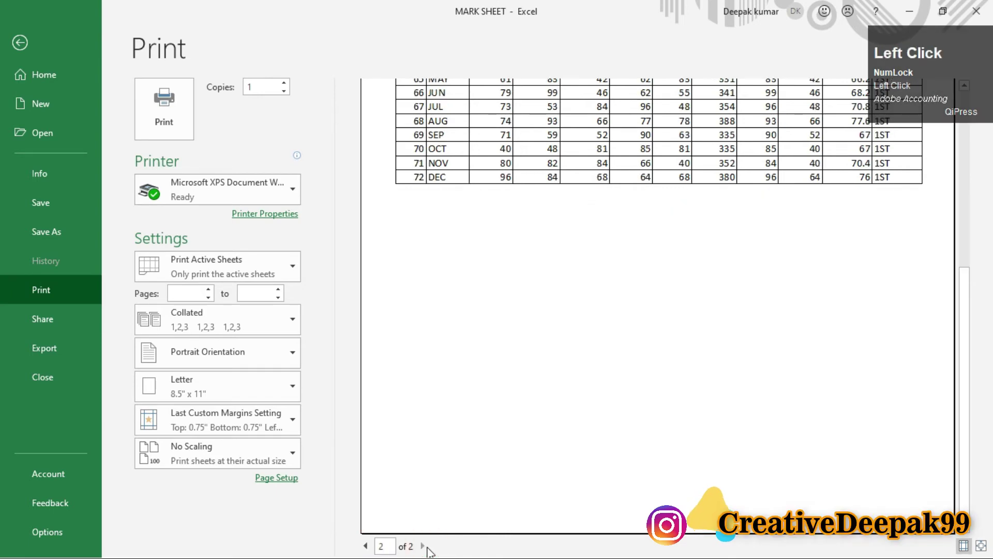
drag(964, 391, 954, 244)
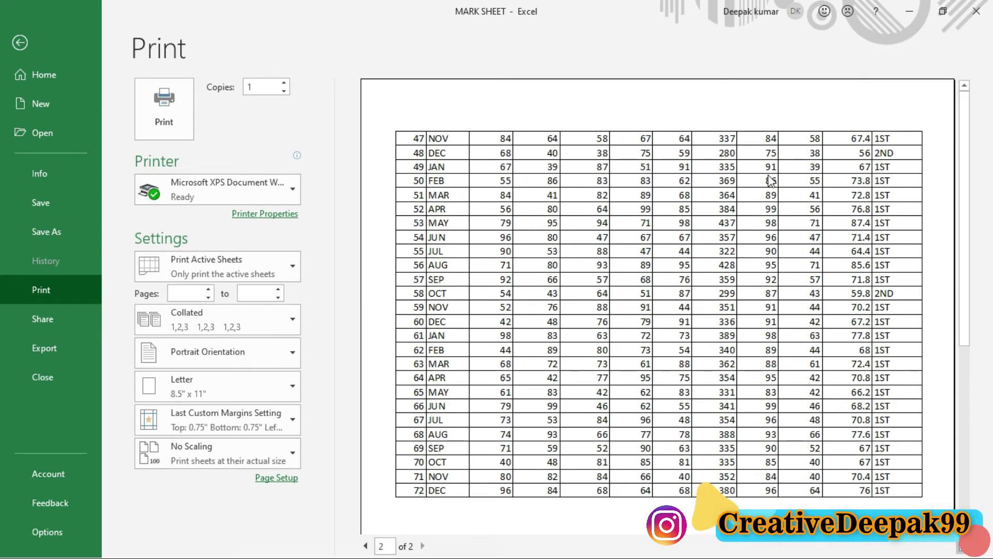
Compare the top rows of pages 1 and 2 in the print preview for column headings, and return to the worksheet
click(366, 545)
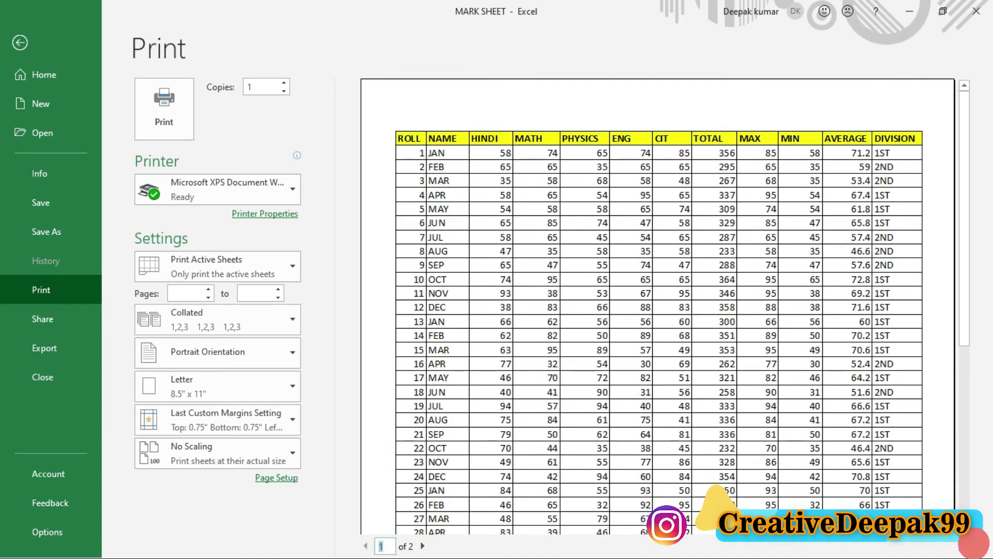
click(424, 546)
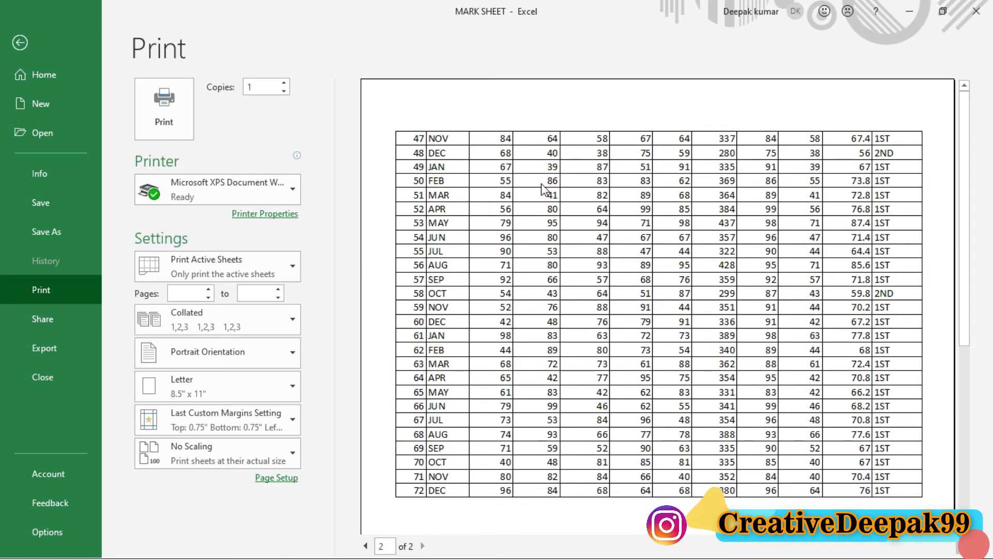
click(365, 546)
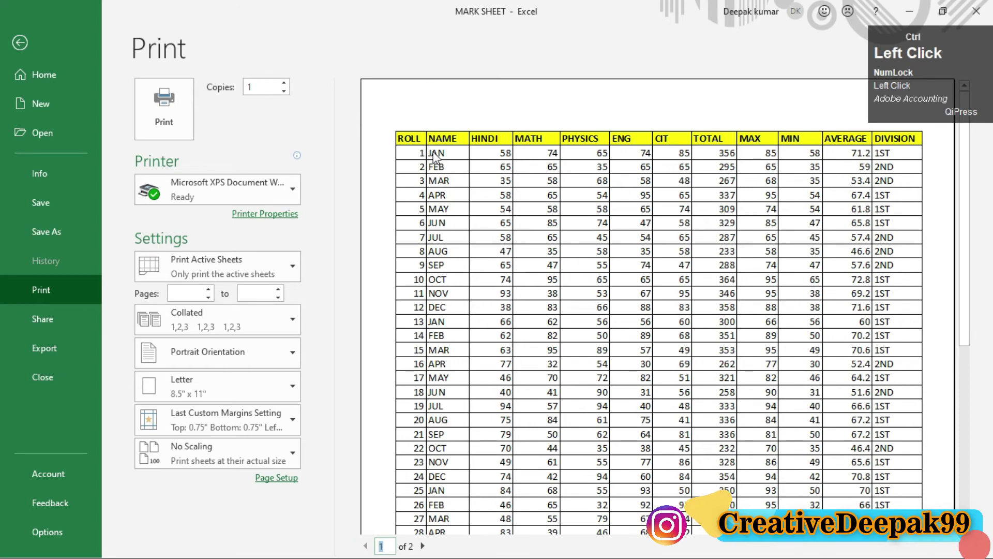
key(ctrl+2)
mouse_move(384, 124)
mouse_down()
mouse_move(671, 182)
mouse_move(930, 155)
mouse_up()
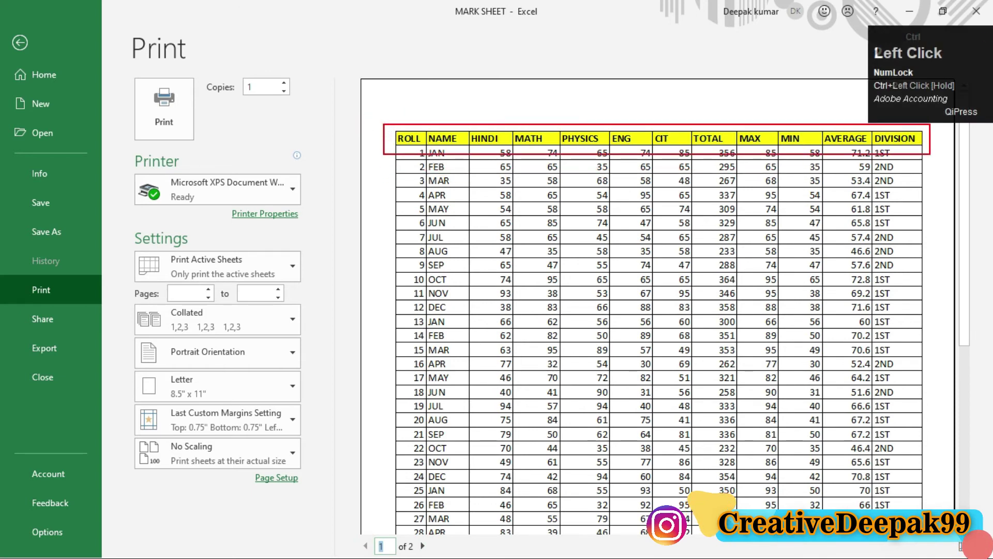
key(ctrl+2)
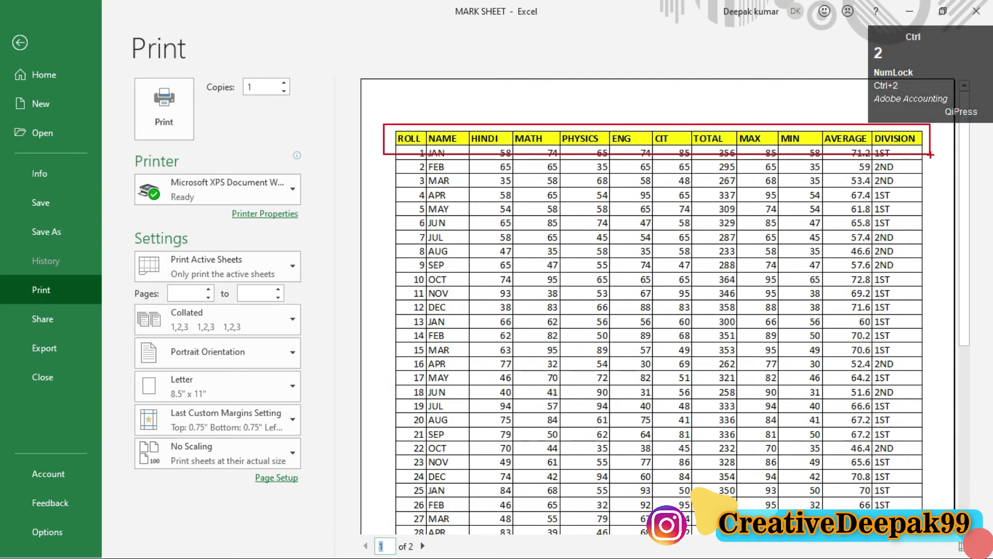
click(422, 547)
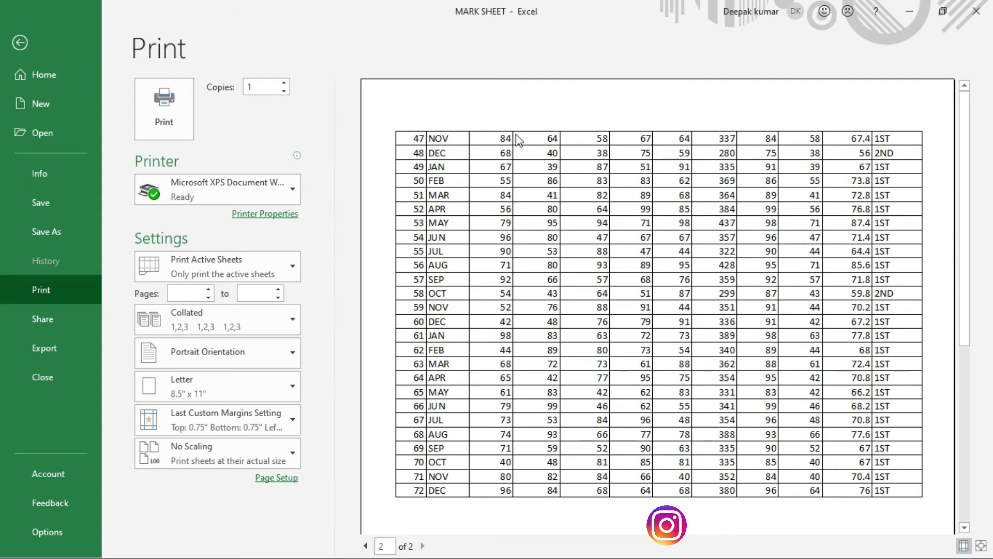
click(19, 43)
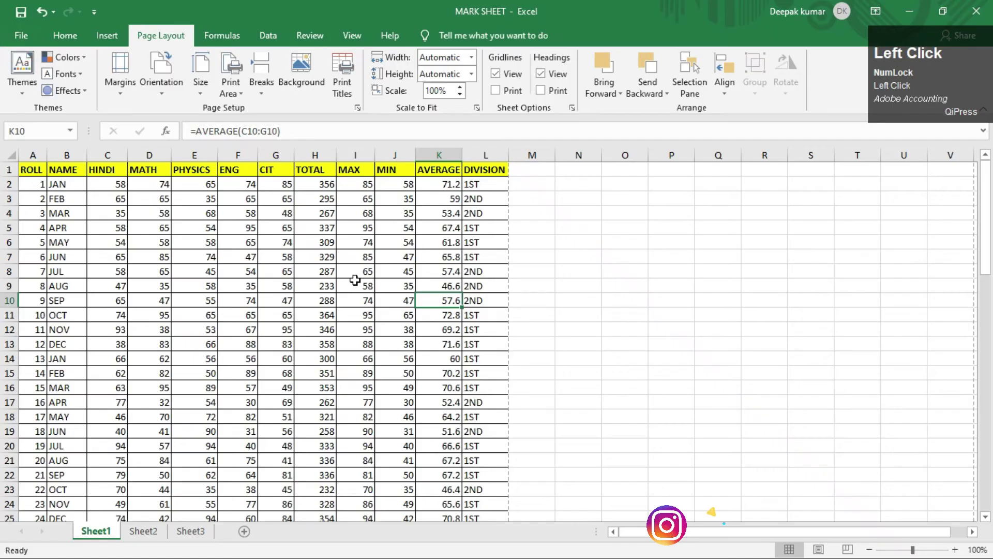
Set the header row $1:$1 as the rows to repeat at top in the print titles and apply the setup
click(489, 244)
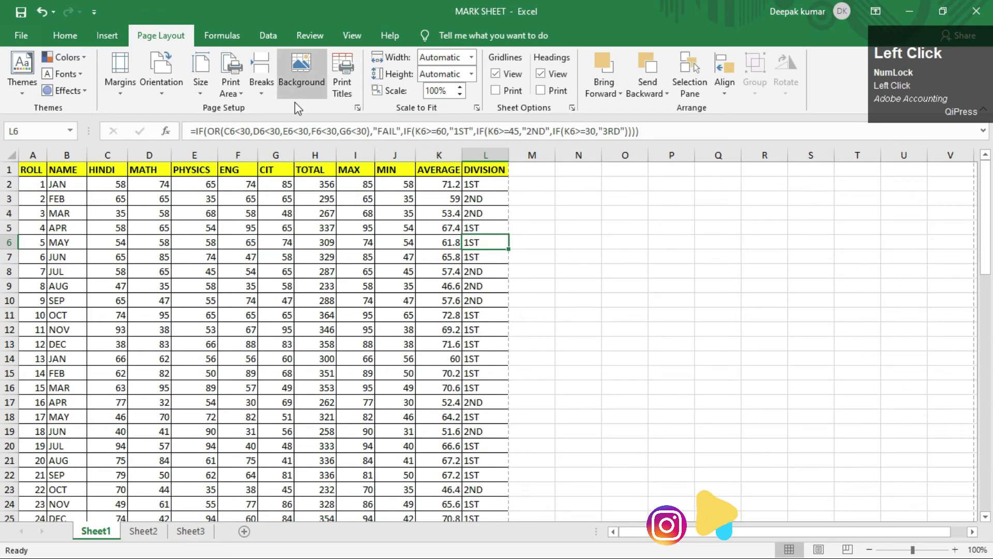
click(340, 85)
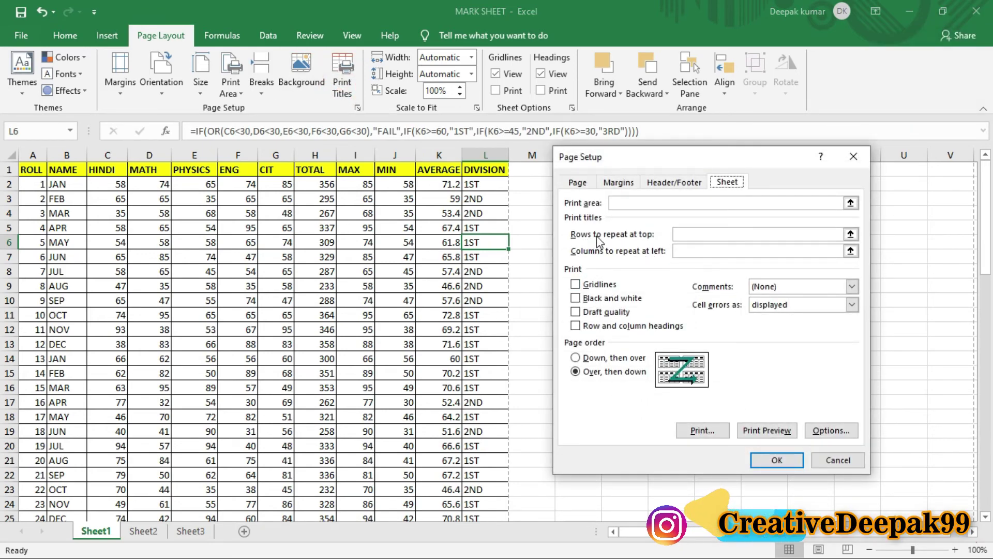
click(682, 234)
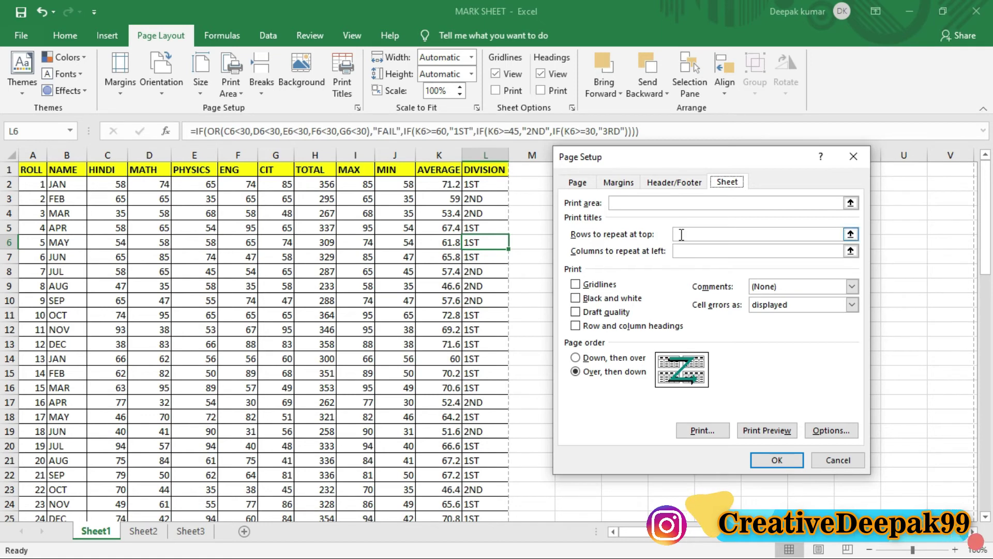
click(693, 234)
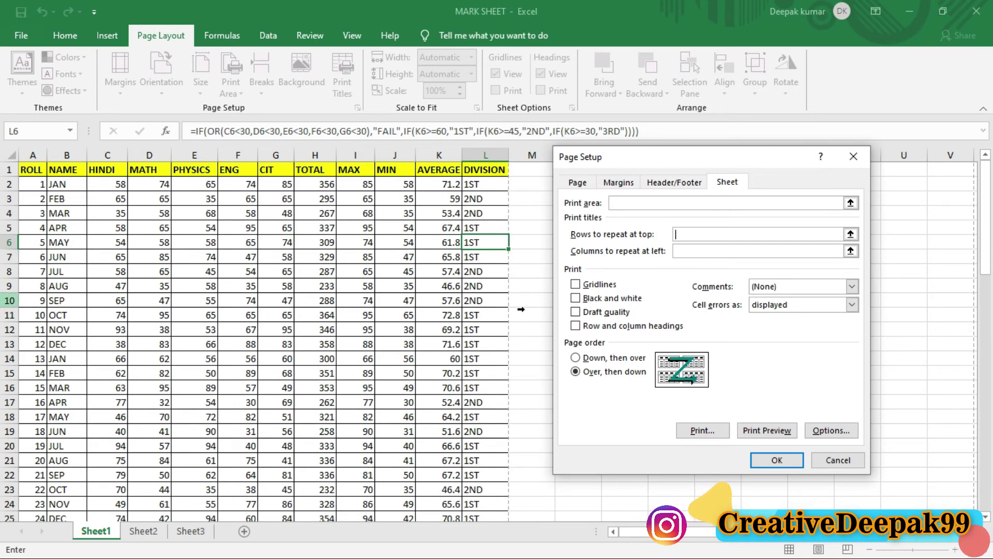
click(29, 169)
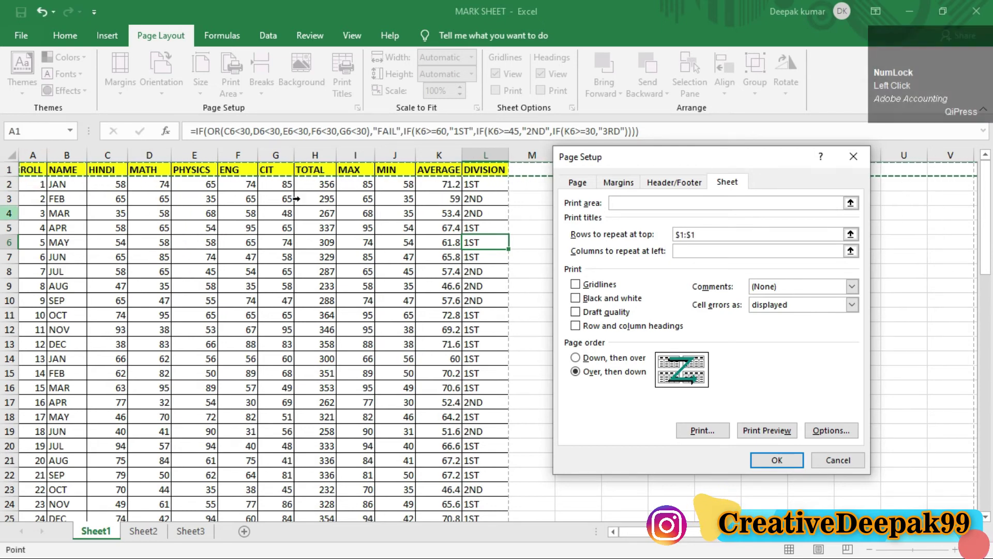
click(776, 461)
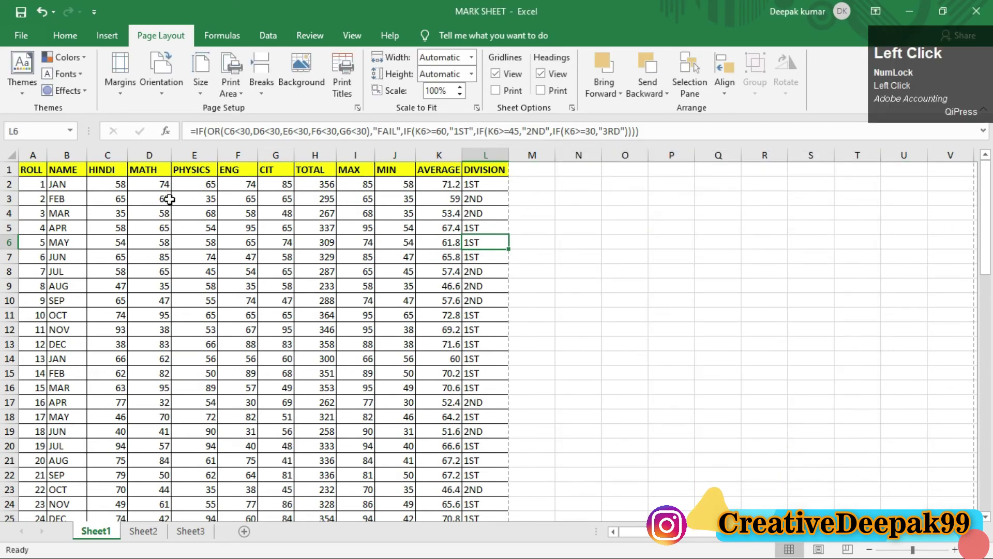
Check the print preview of both pages for the repeated heading row on page 2, and return to the worksheet
click(22, 35)
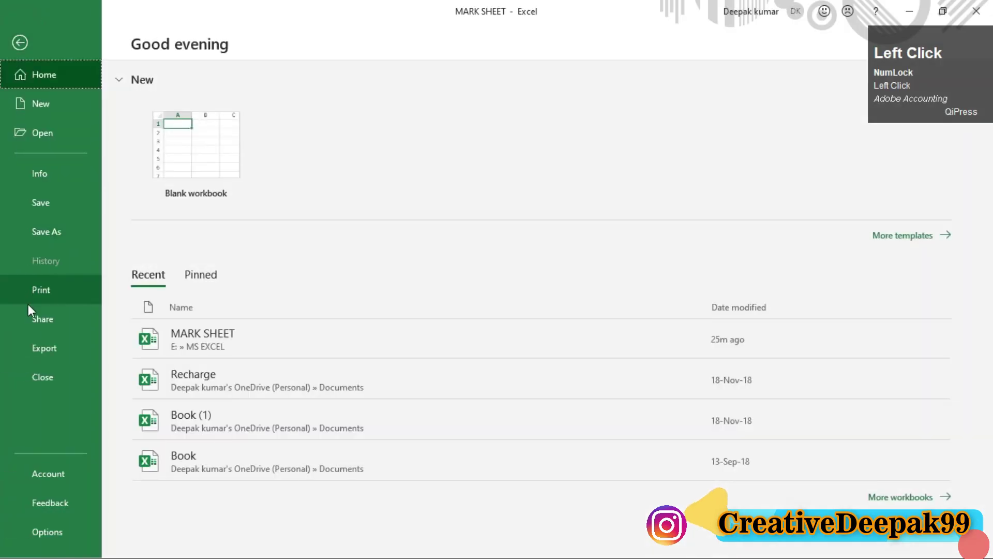
click(47, 294)
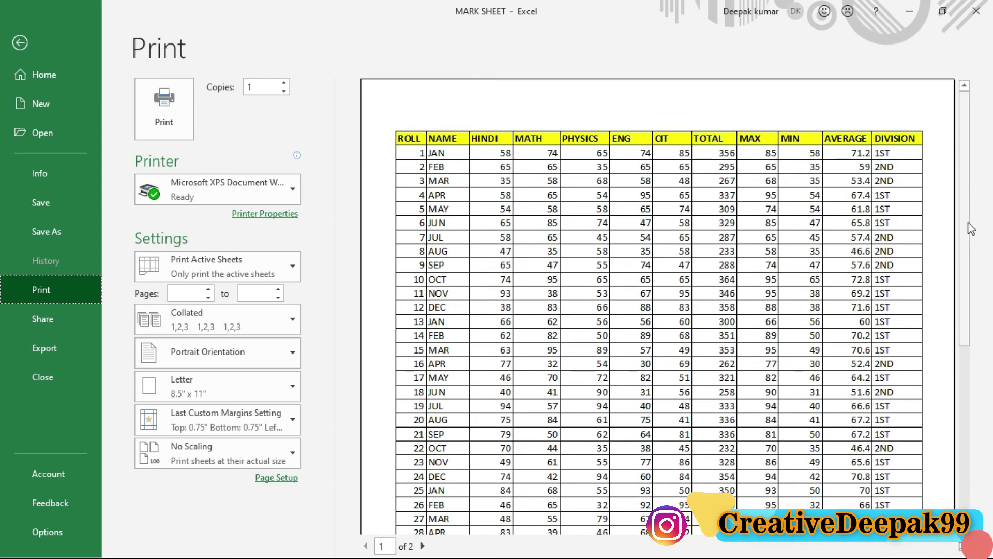
drag(965, 216, 969, 422)
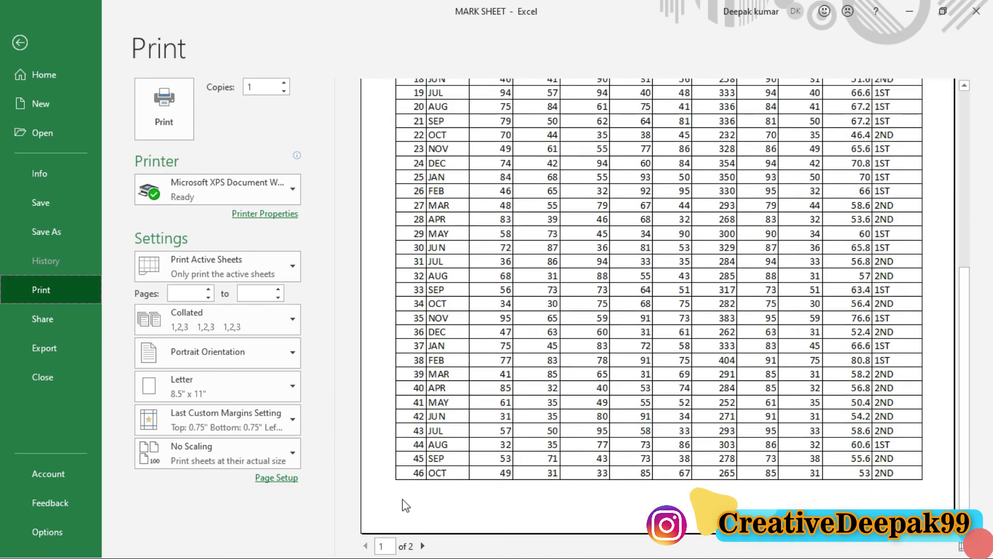
click(423, 547)
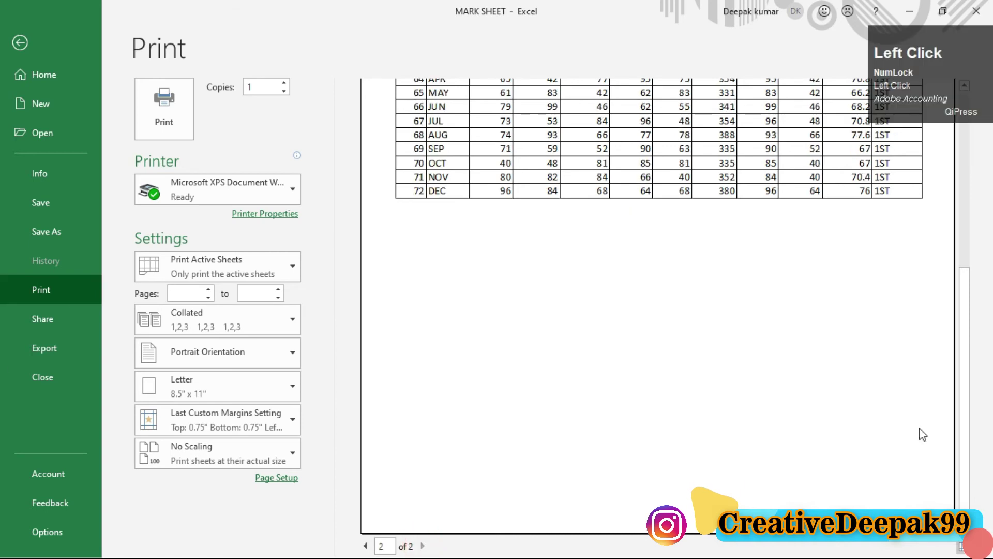
click(969, 196)
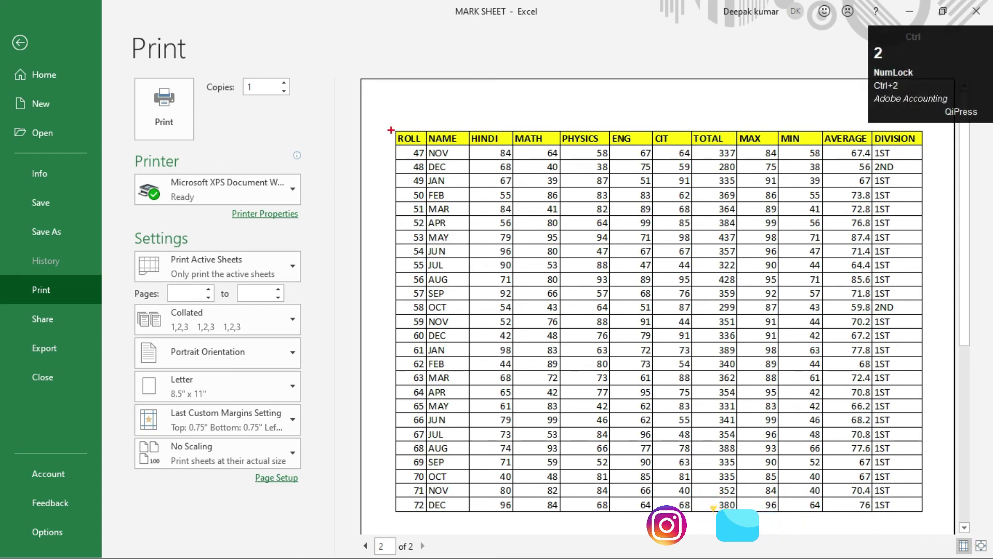
mouse_move(391, 126)
mouse_down()
mouse_move(764, 159)
mouse_move(766, 146)
mouse_move(926, 146)
mouse_up()
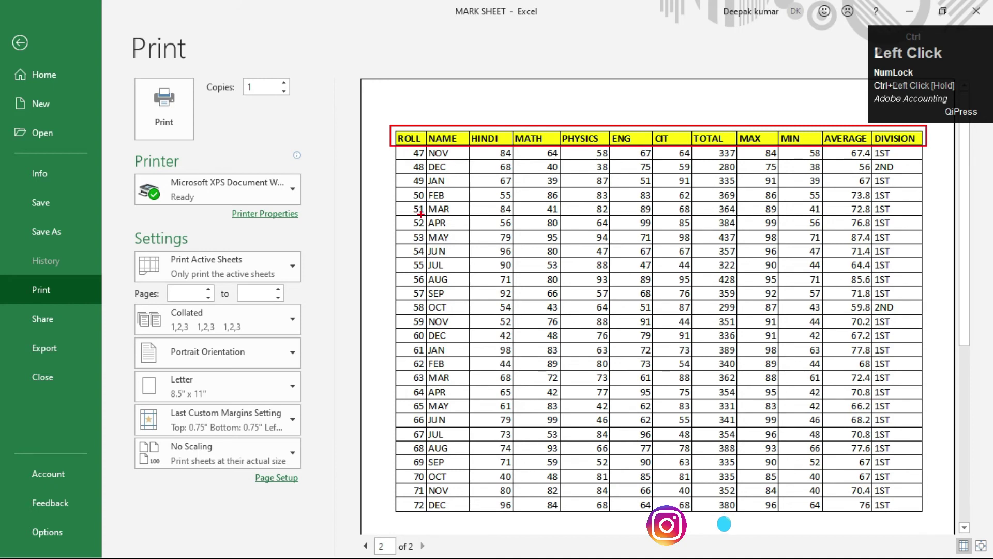
key(ctrl+2)
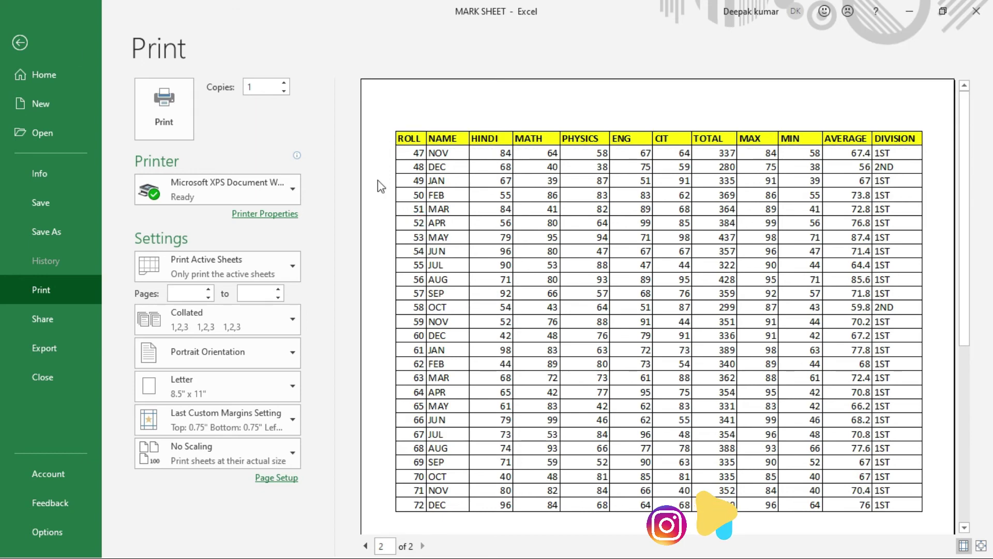
click(19, 43)
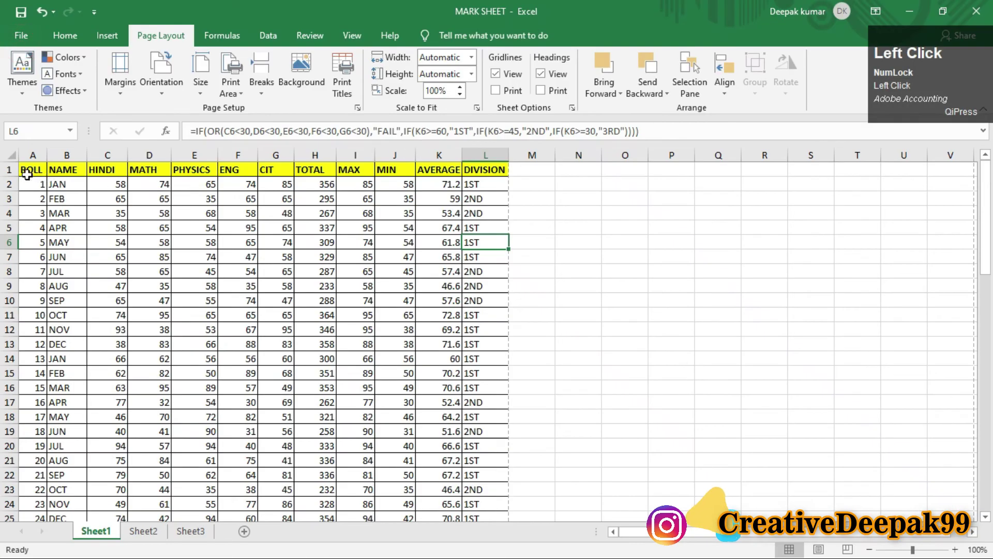
Select the range A1:E2 and look through the mark table down to the empty rows below it
drag(28, 176, 227, 199)
scroll(324, 283, down, 6)
scroll(323, 283, down, 18)
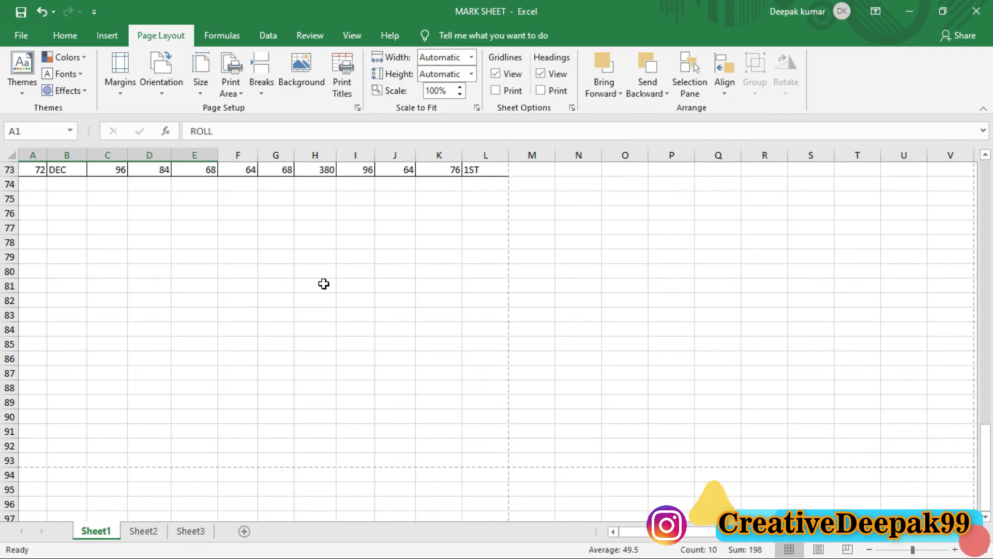
Return to the top of the mark table and review the rows to repeat at top in the print titles settings
scroll(342, 96, up, 1)
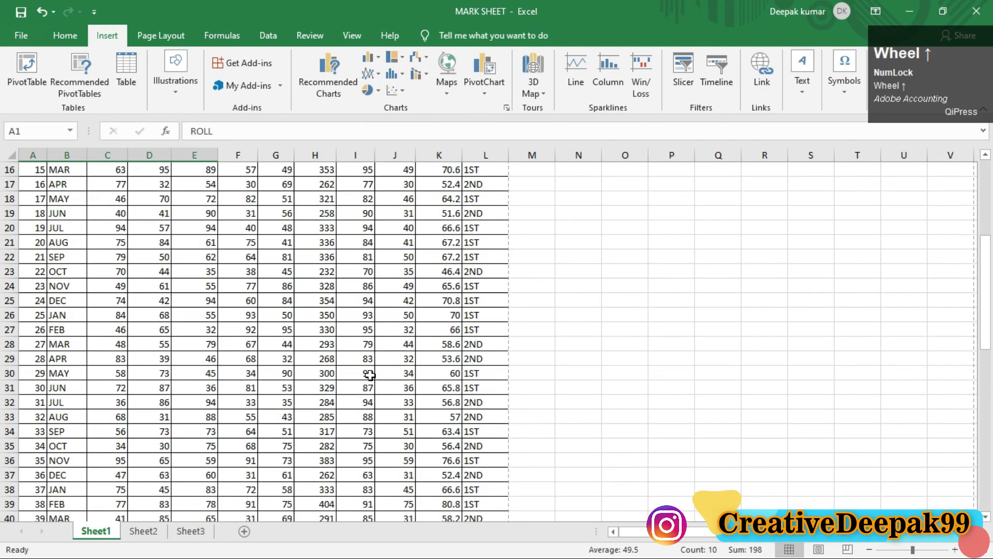
scroll(371, 373, up, 5)
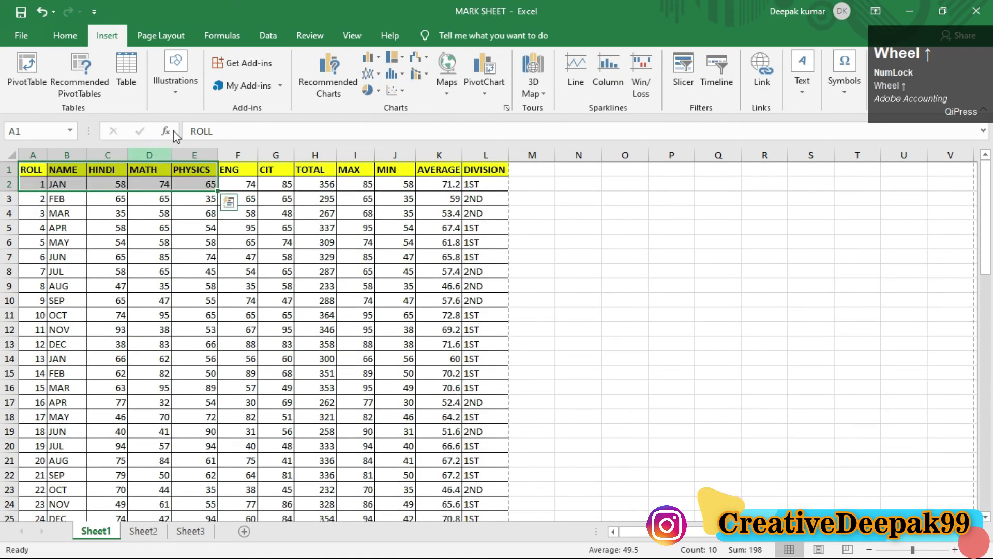
click(173, 35)
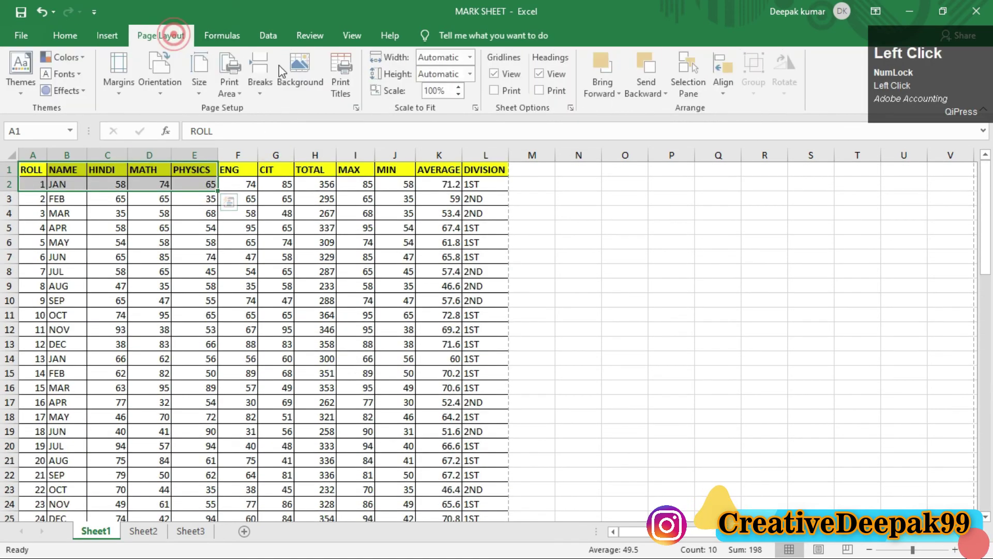
click(624, 314)
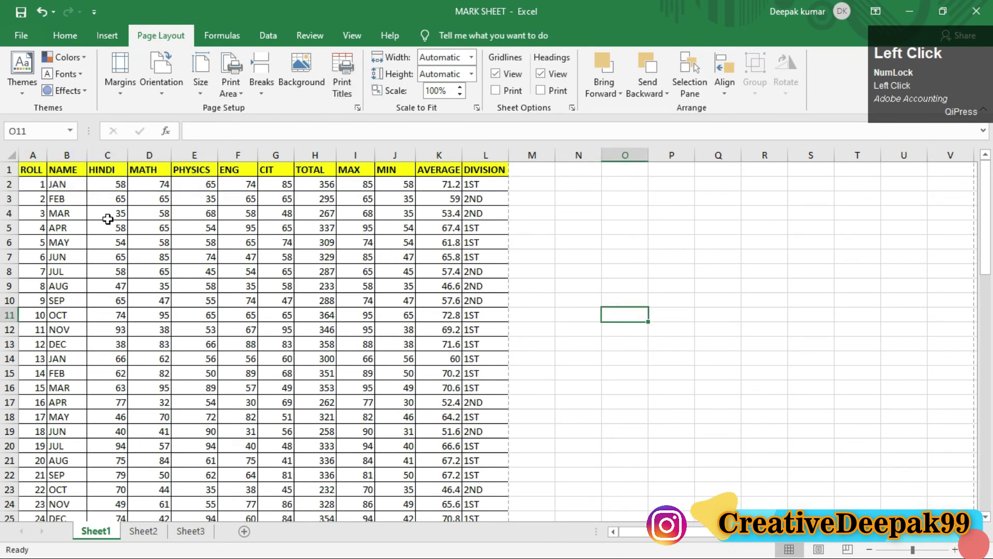
click(342, 83)
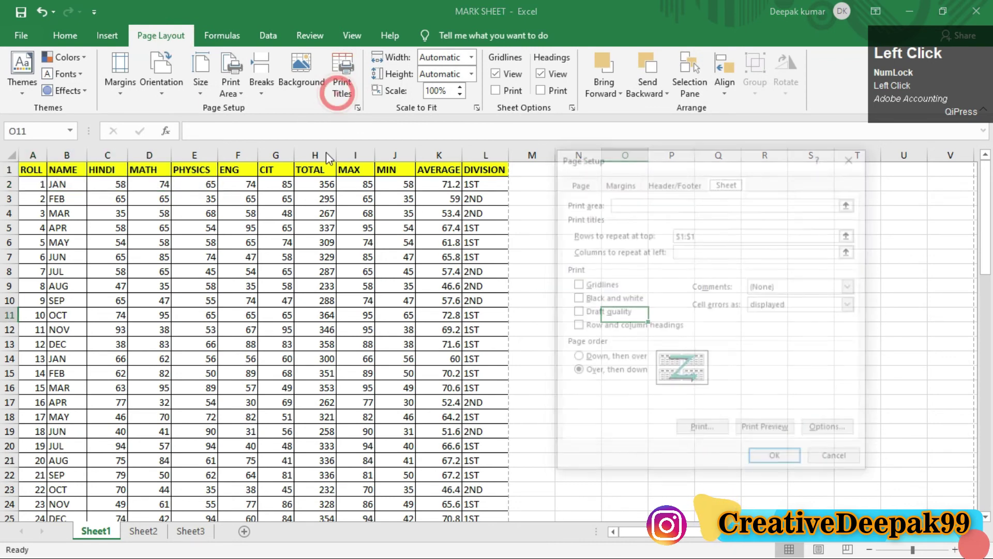
click(688, 251)
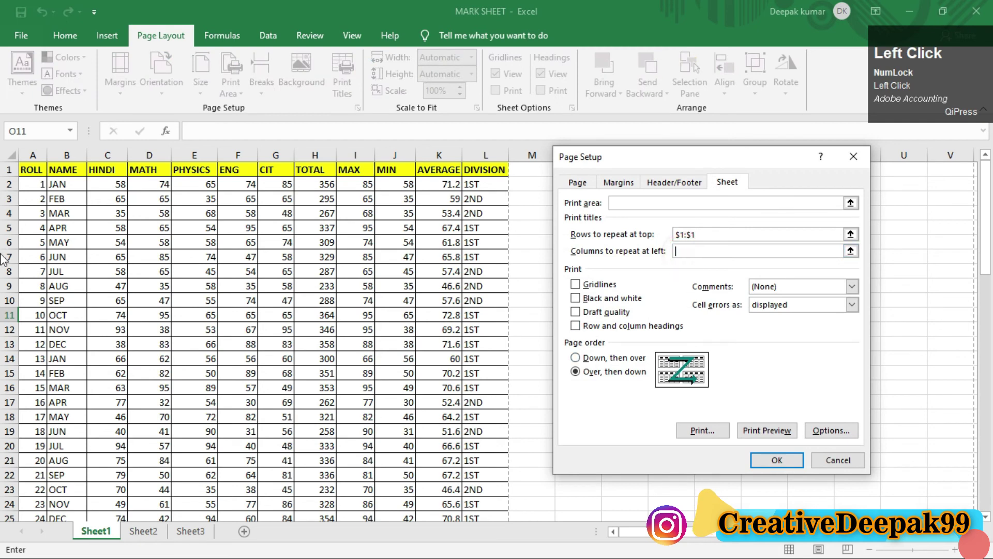
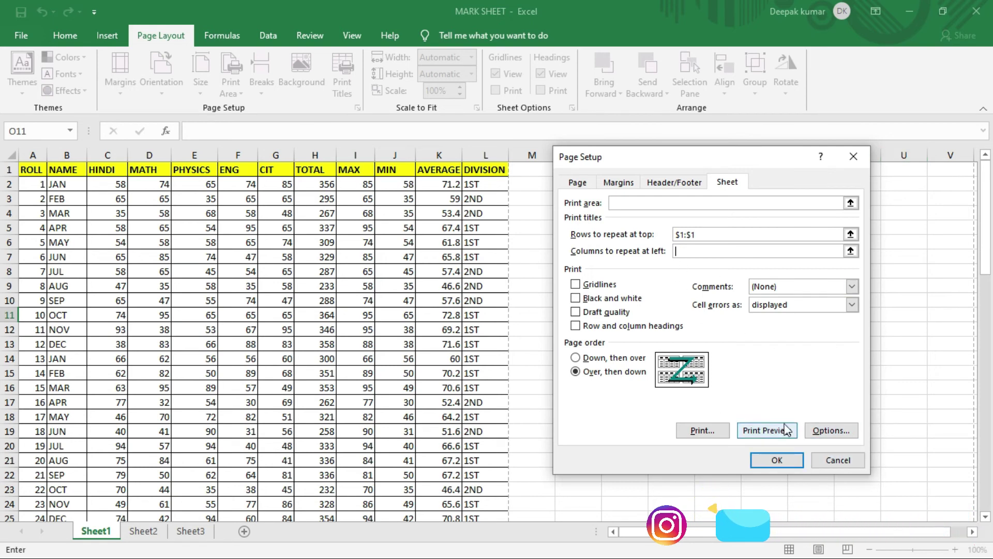
key(ctrl+2)
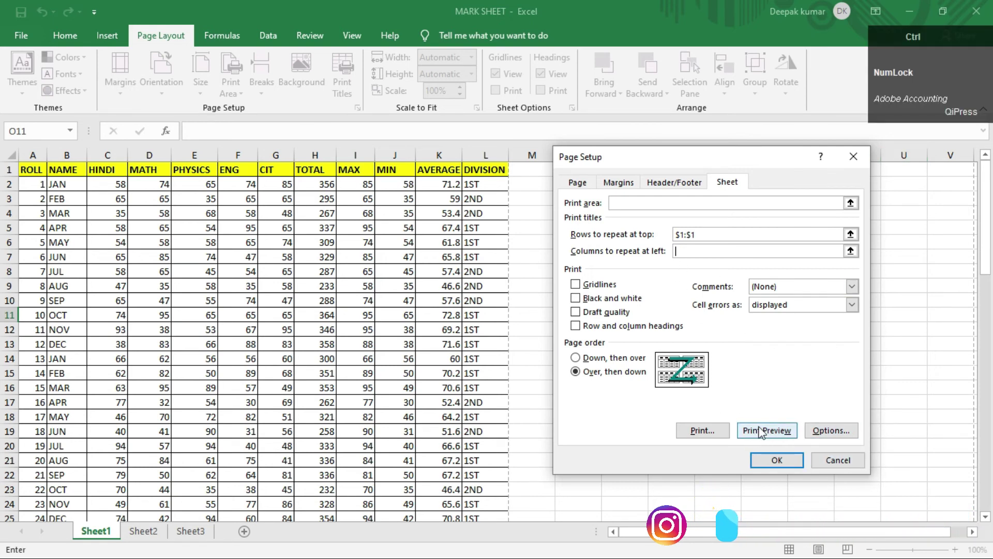
drag(734, 416, 799, 448)
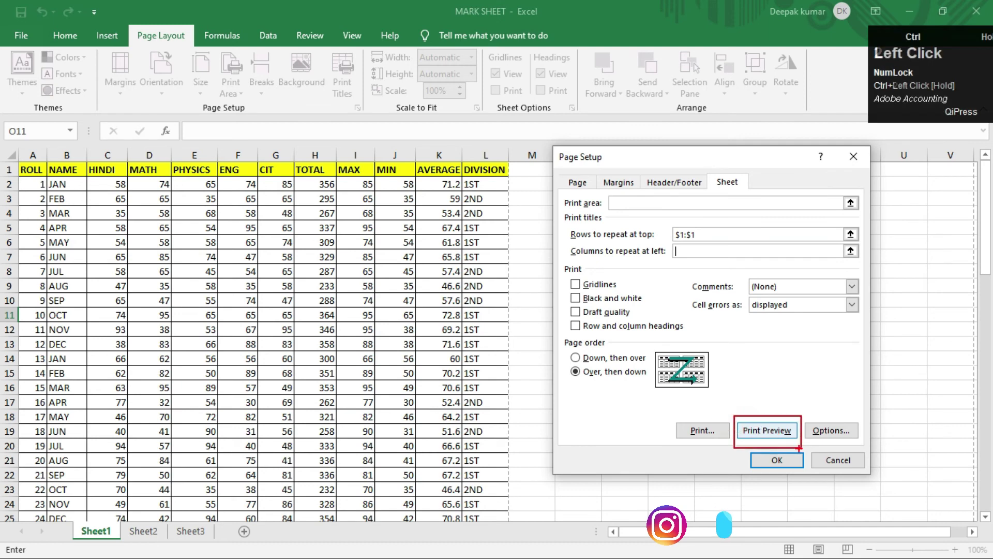
drag(661, 224, 706, 244)
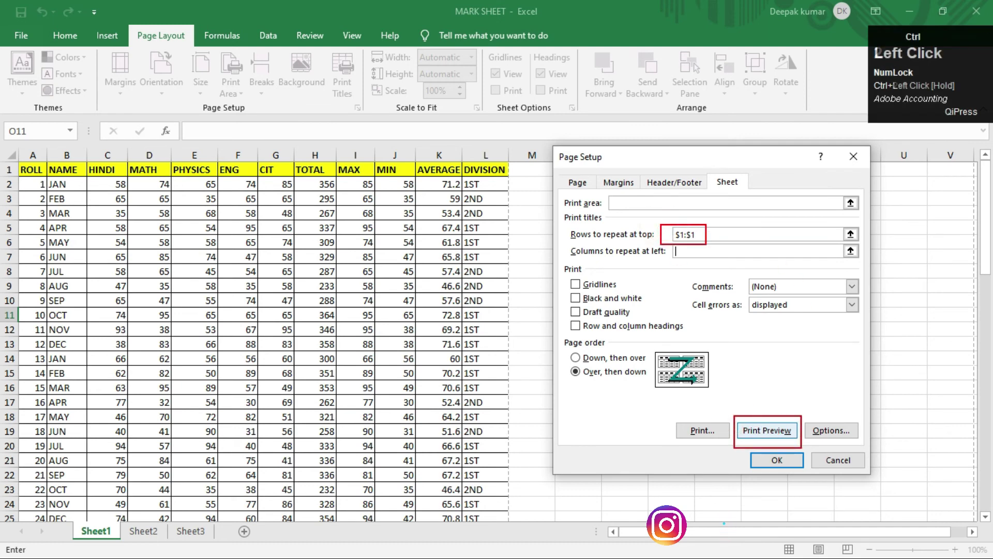
Check the heading row on both pages of the print preview, and return to the worksheet
click(776, 433)
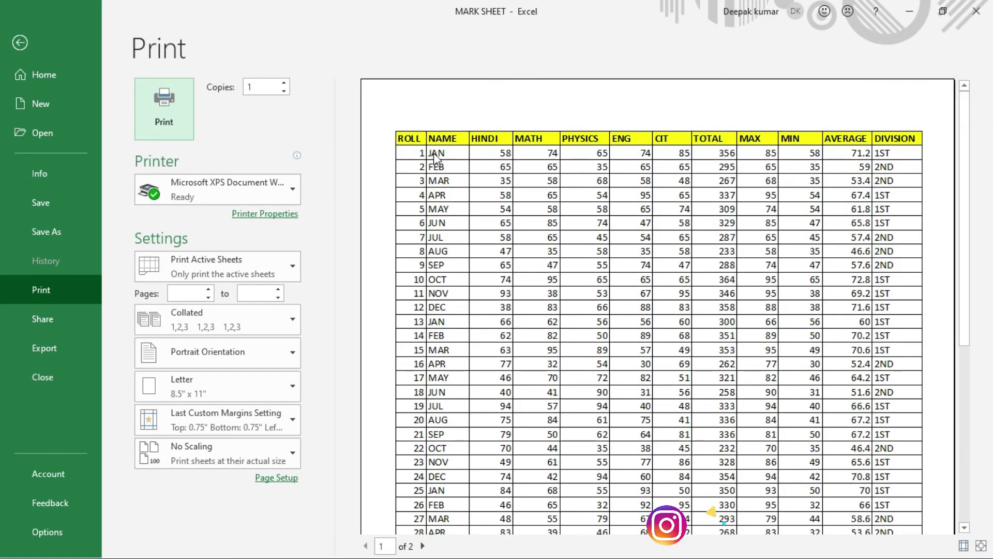
scroll(590, 311, down, 5)
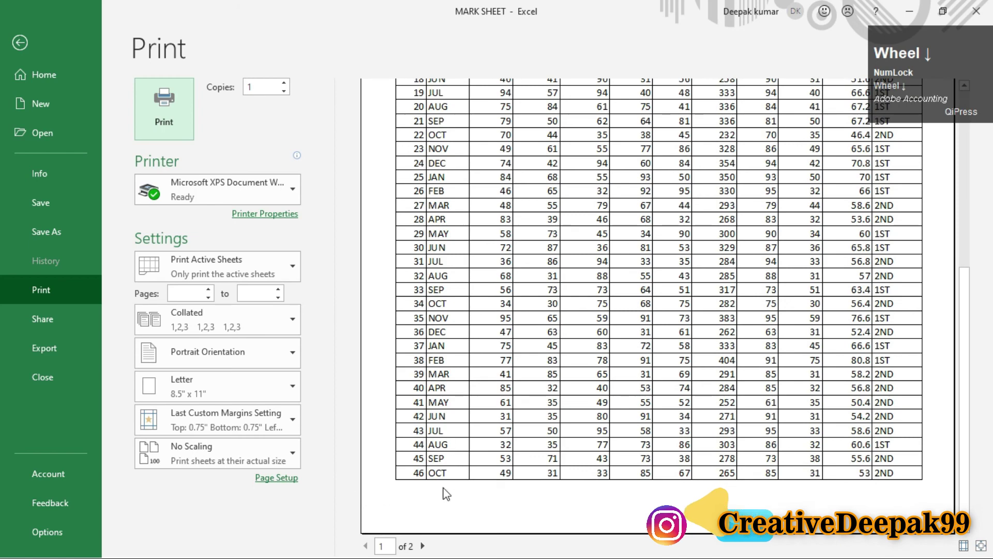
click(422, 546)
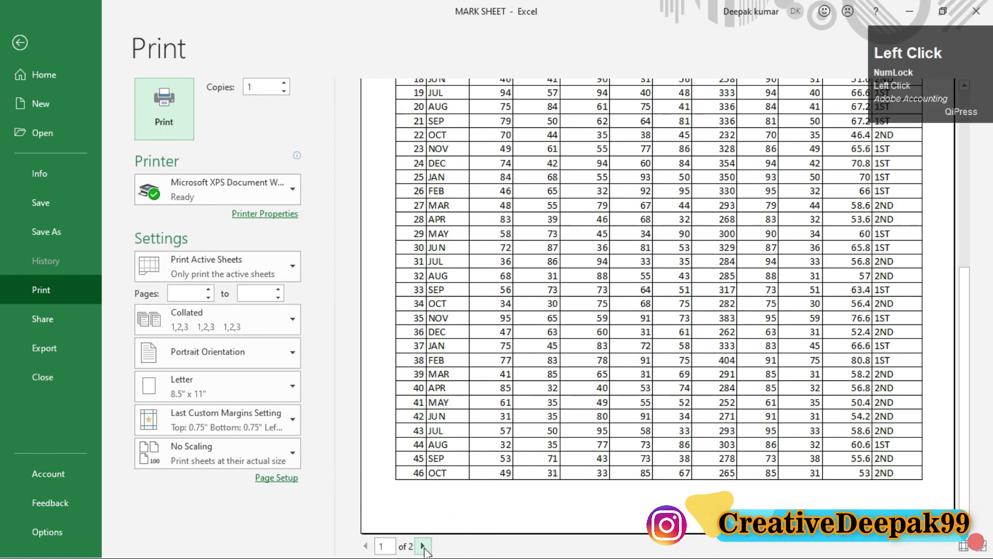
scroll(486, 234, up, 6)
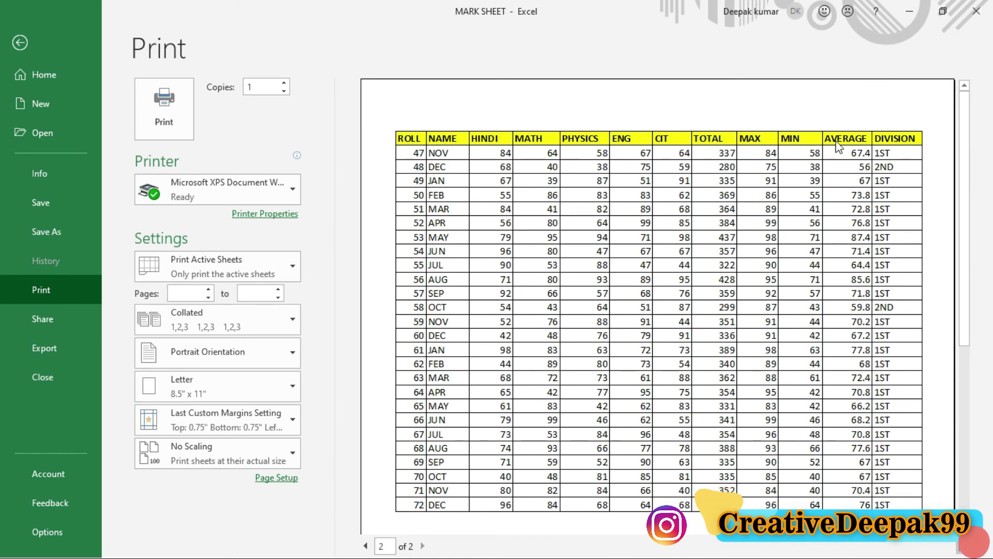
click(21, 43)
Clear the rows to repeat at top in the print titles and apply the setup
click(632, 212)
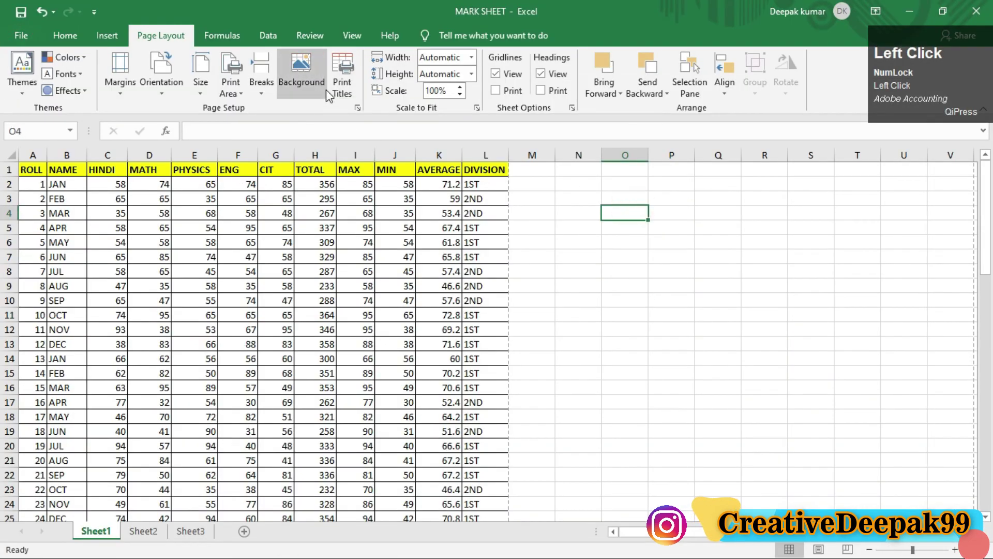
click(342, 88)
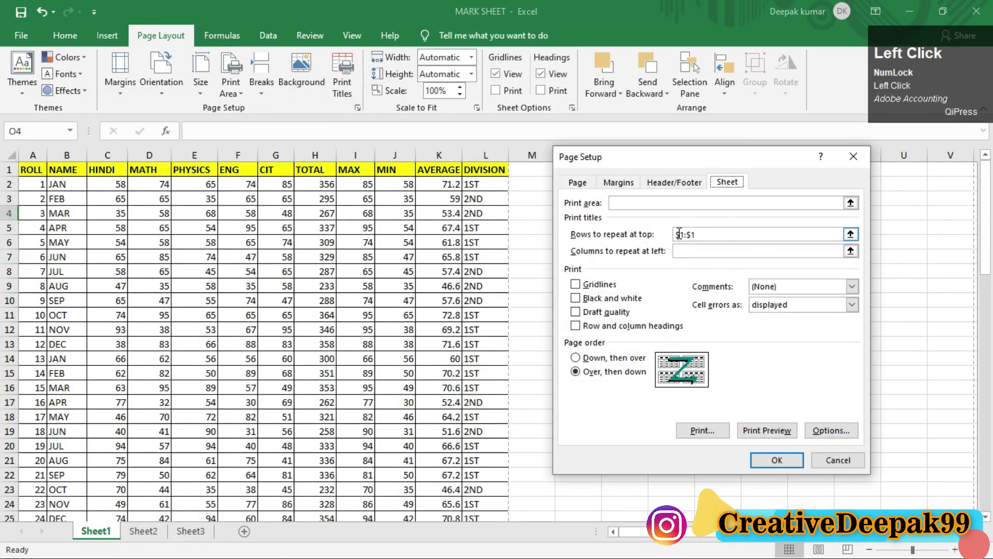
drag(707, 234, 673, 235)
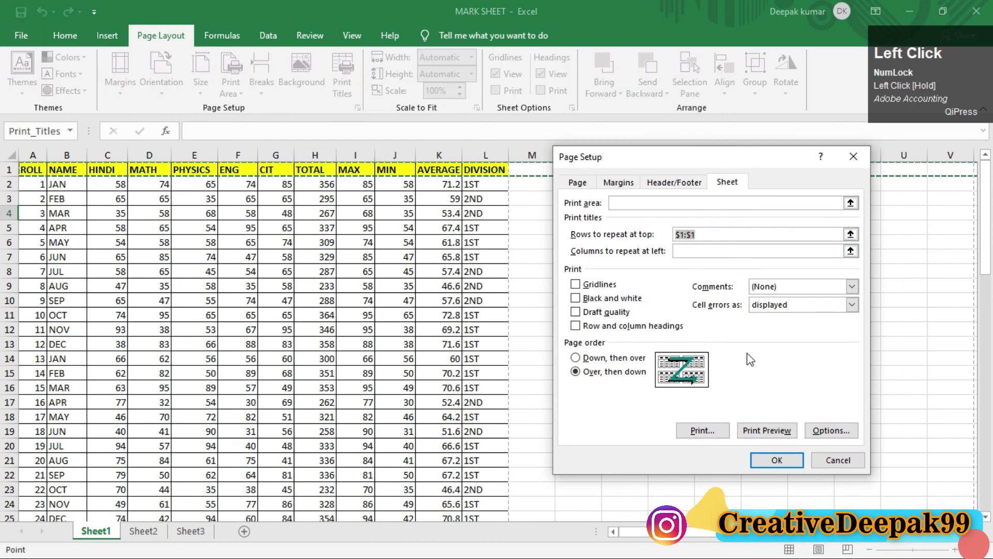
key(Delete)
click(783, 463)
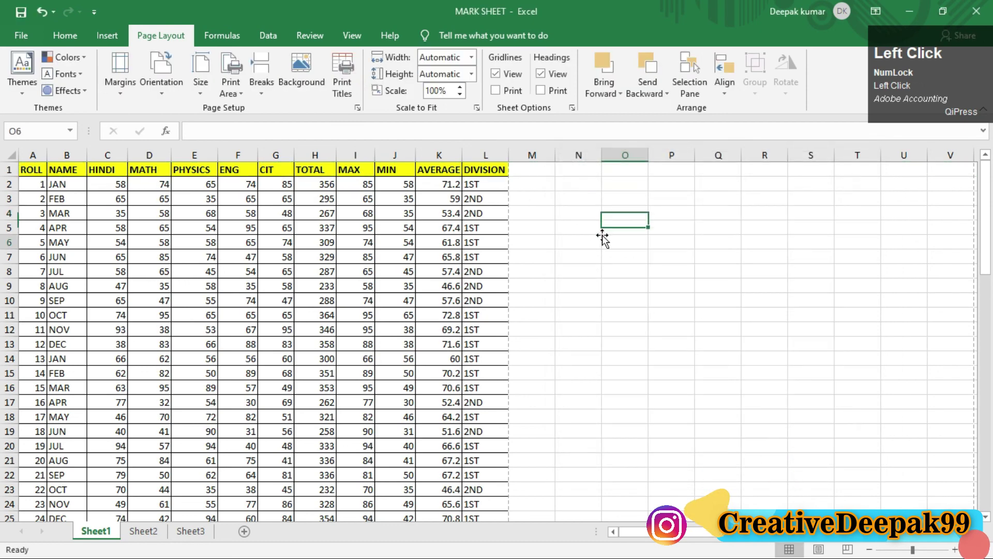
Set row $1:$1 as the rows to repeat at top in the print titles again
click(618, 241)
click(343, 89)
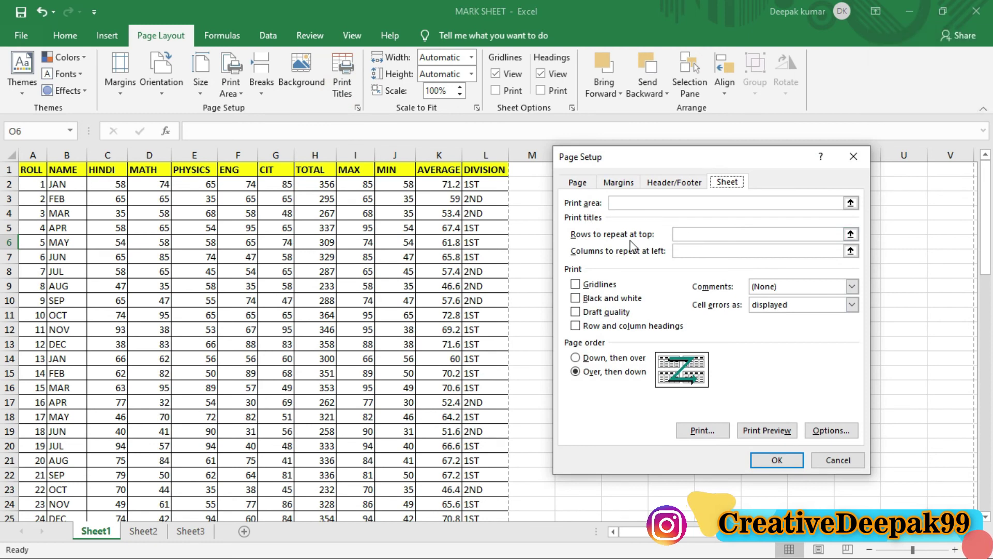
click(684, 234)
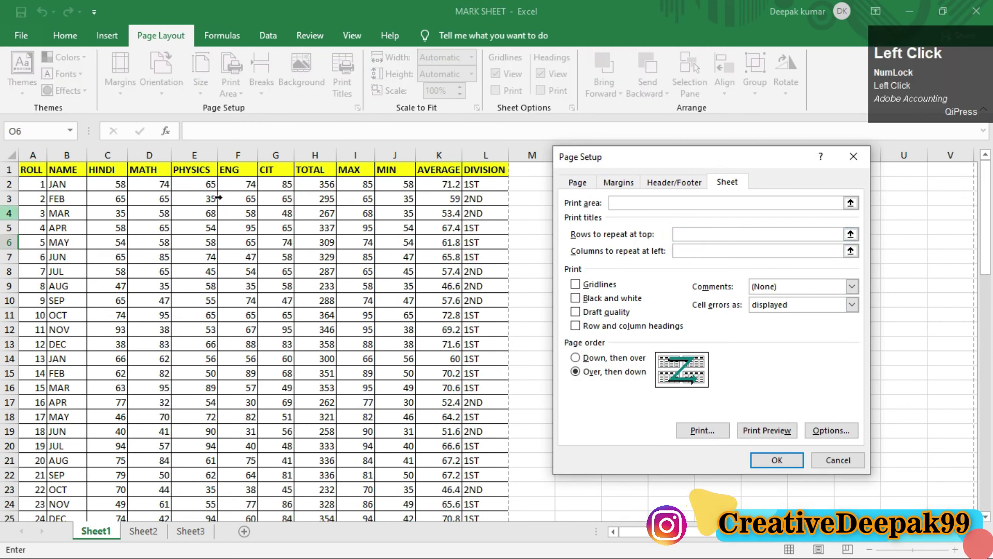
click(30, 170)
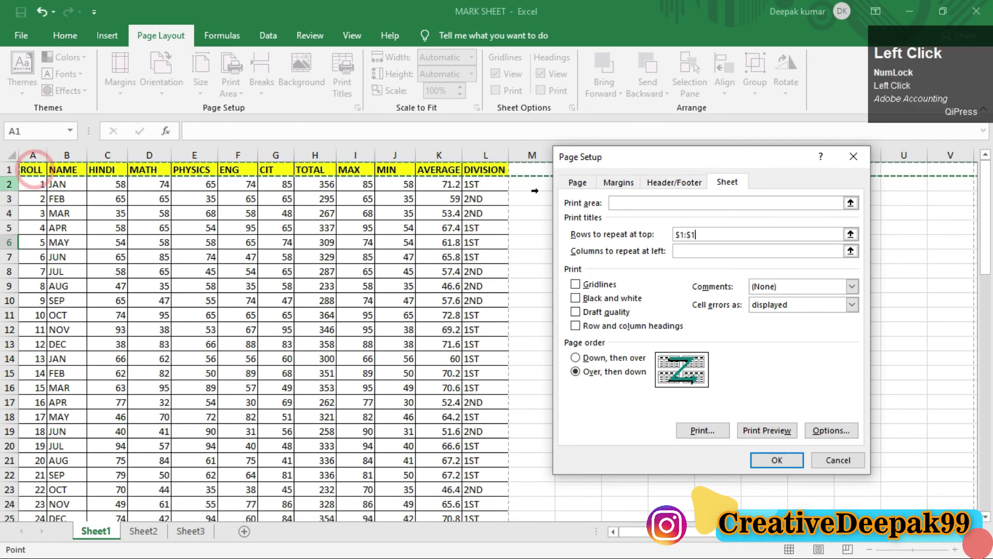
Look through pages 1 and 2 in the print preview for the repeated headings, and go back to the worksheet
click(769, 435)
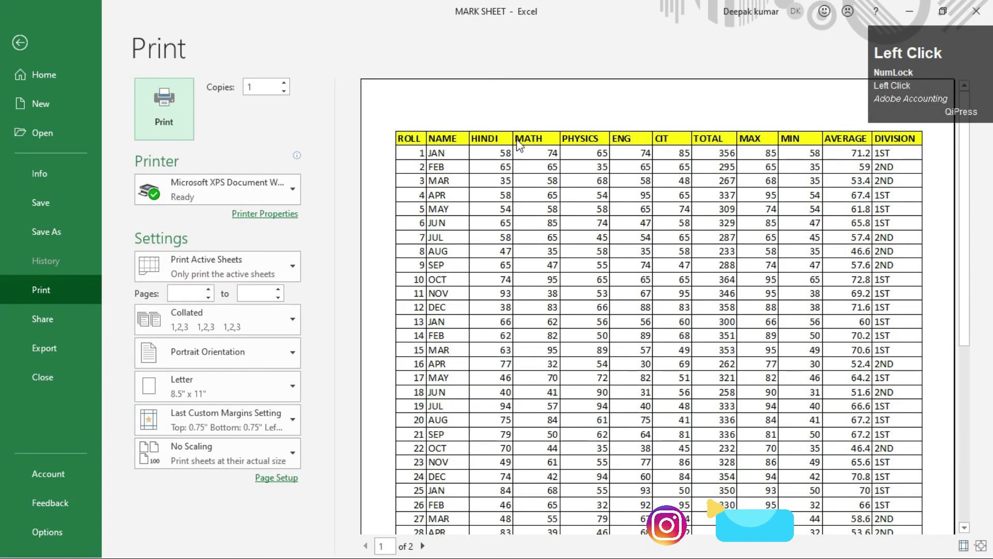
drag(964, 336, 972, 516)
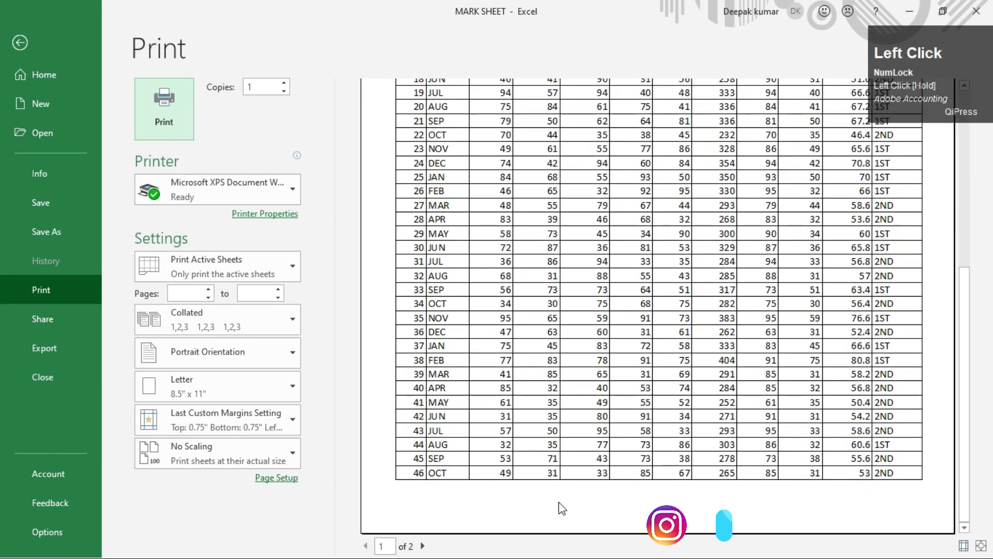
click(423, 545)
scroll(538, 266, up, 3)
scroll(538, 263, up, 4)
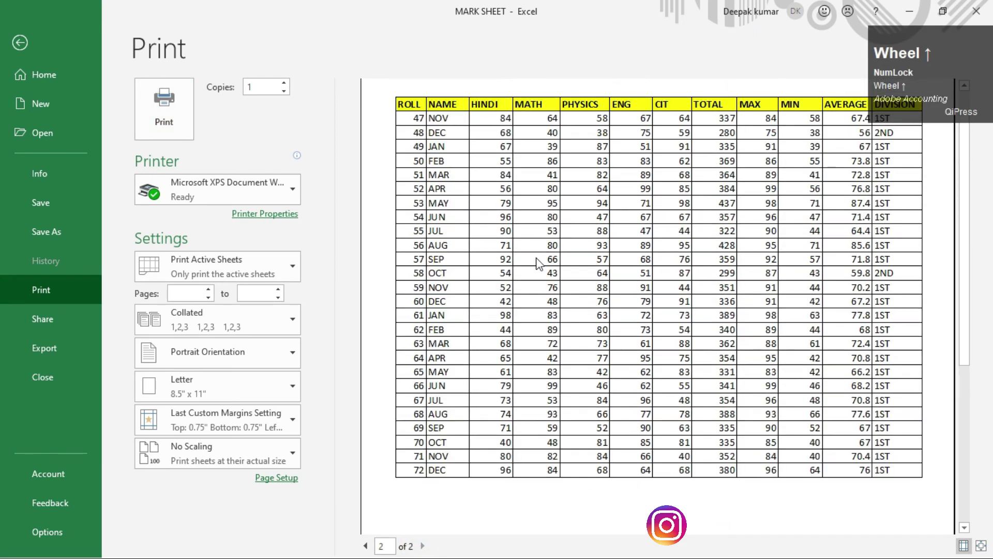
click(21, 44)
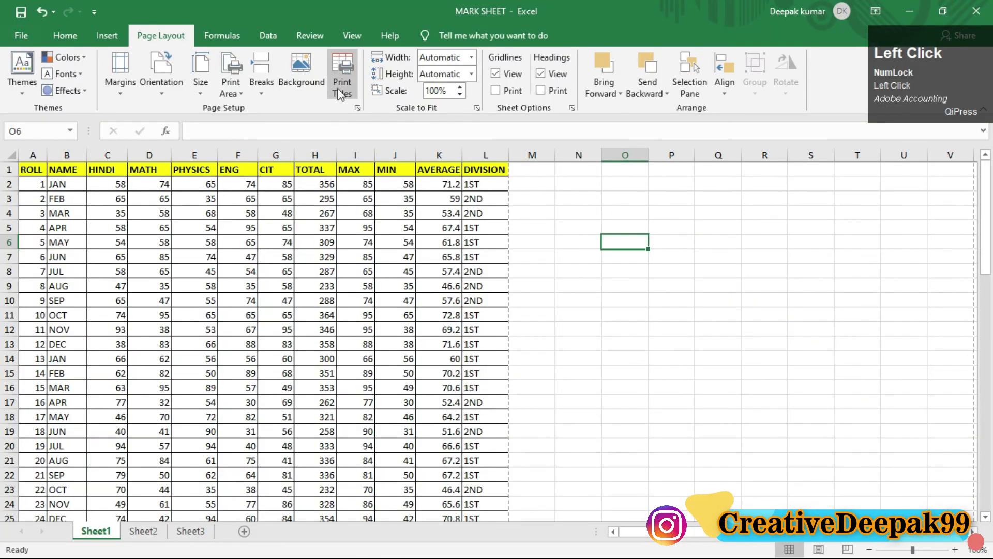
Set the print area to $A$12:$L$24, check it in the print preview, and return to the worksheet
click(341, 87)
click(640, 204)
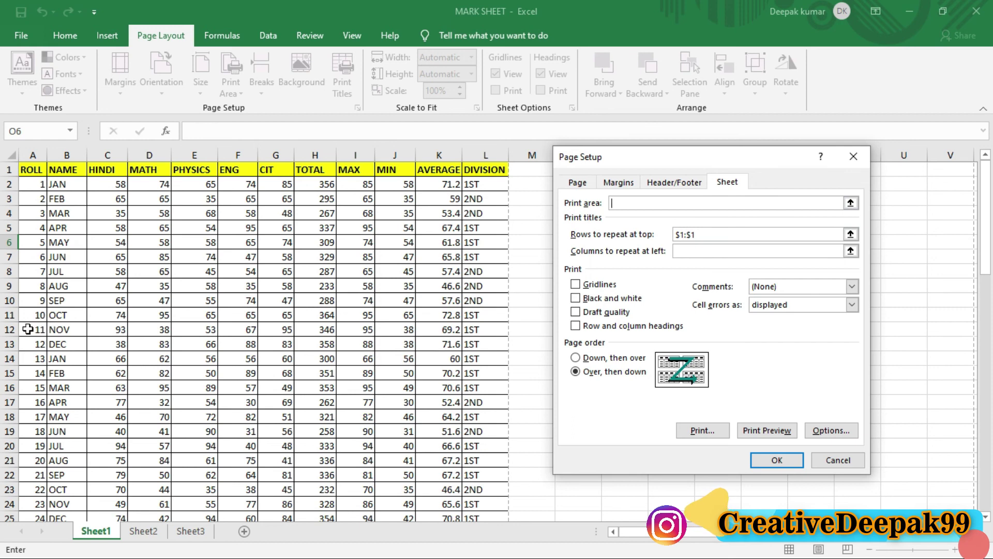
drag(27, 329, 484, 510)
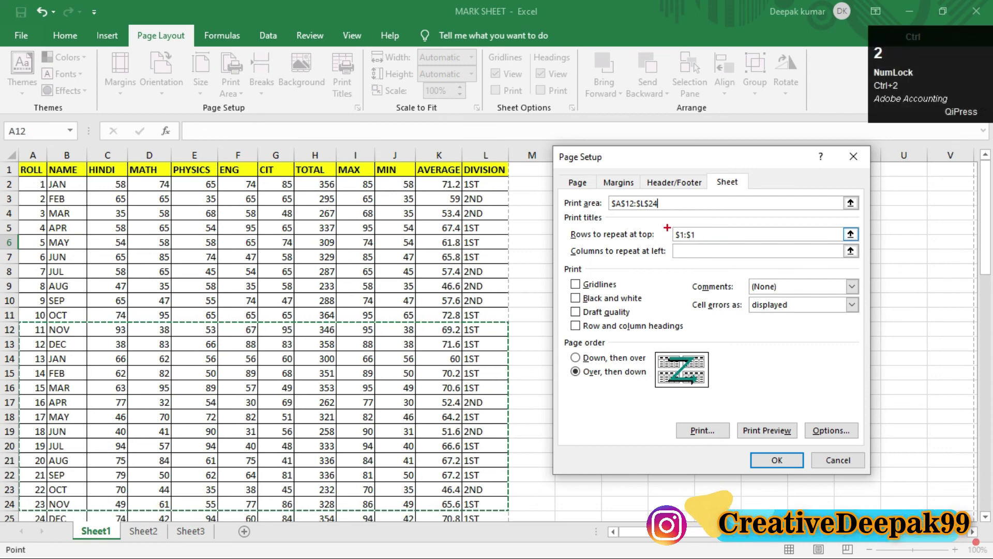
ctrl+click(668, 226)
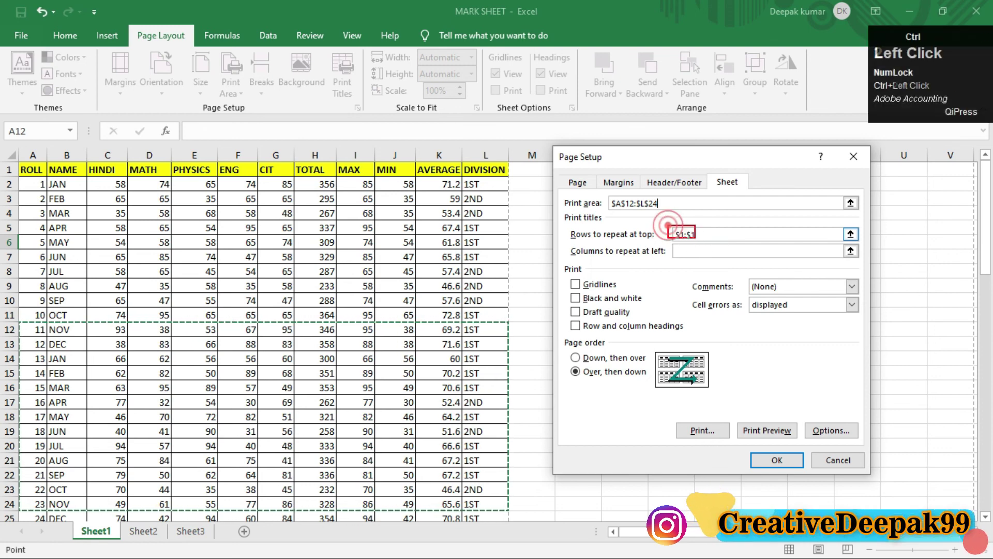
ctrl+click(604, 194)
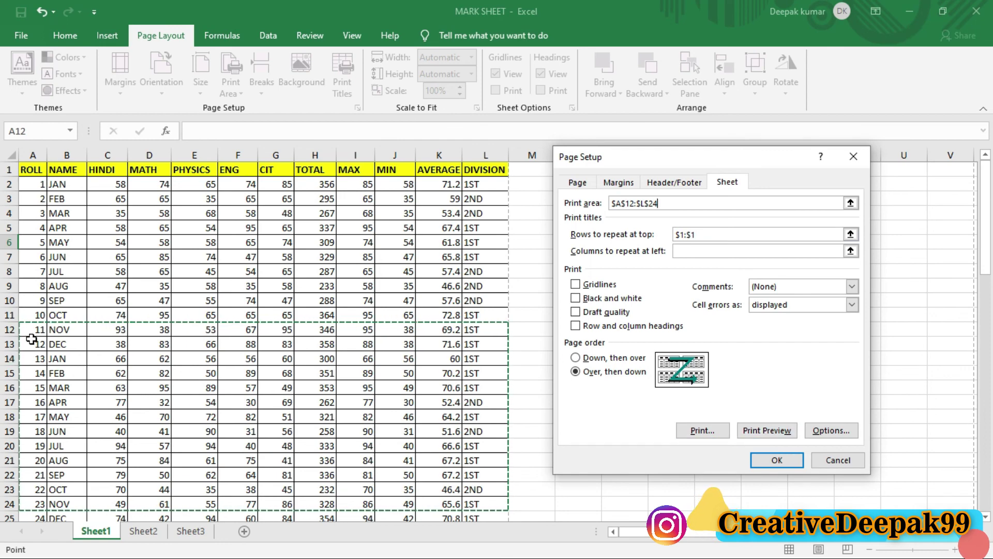
click(756, 432)
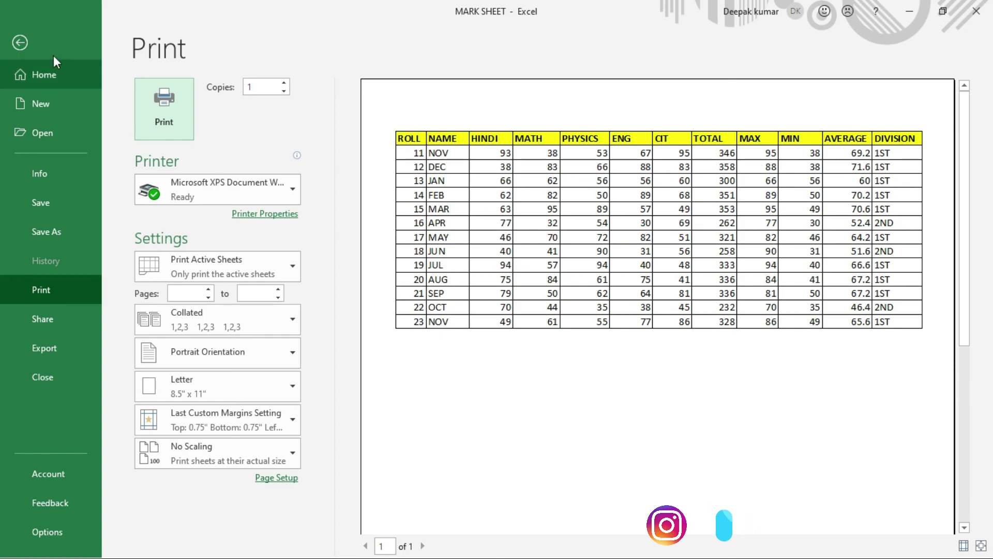
click(19, 41)
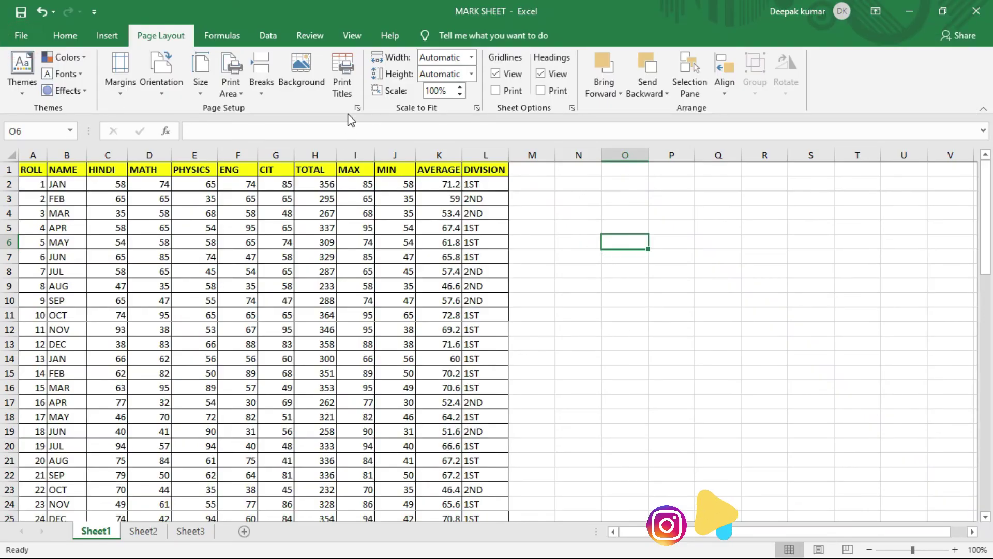
Clear both the print area and the rows to repeat at top in the page setup
click(342, 78)
double_click(657, 201)
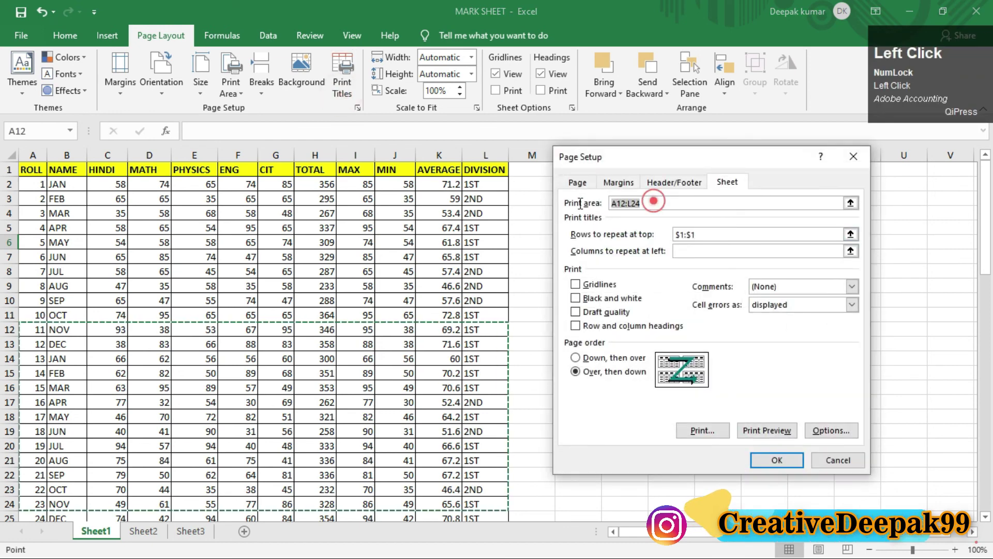
key(BackSpace)
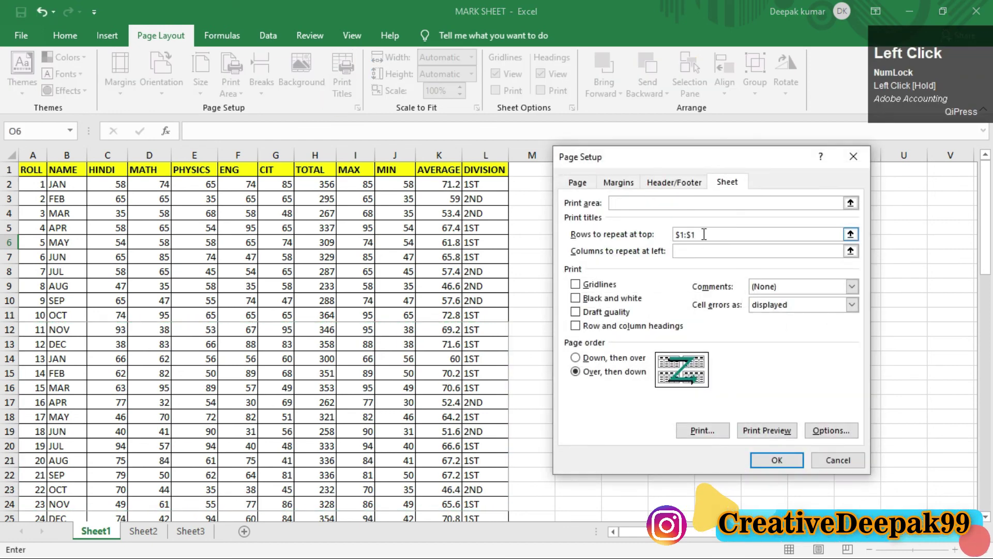
double_click(704, 235)
key(BackSpace)
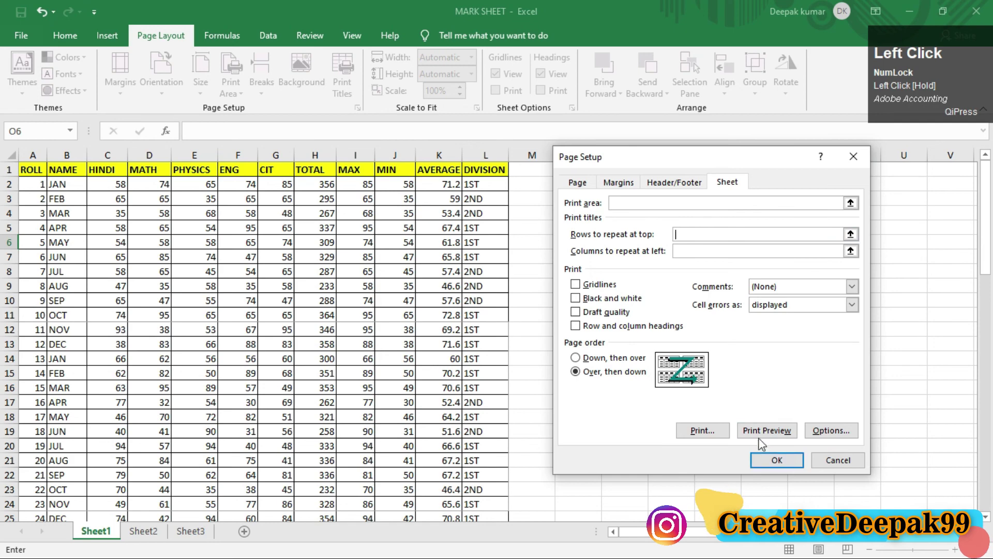
Examine both pages in the print preview without print titles, return to the worksheet and select cell N9
click(761, 434)
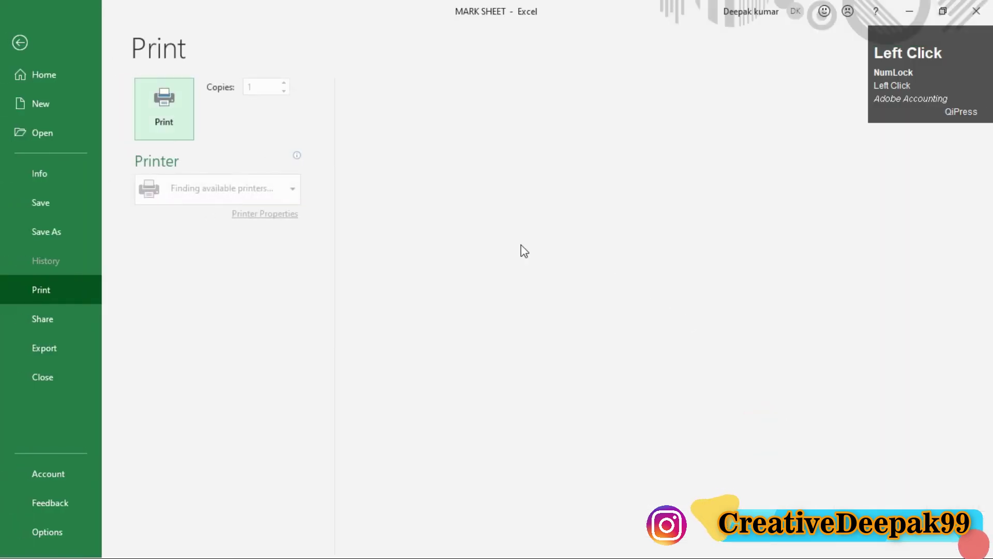
scroll(503, 217, down, 5)
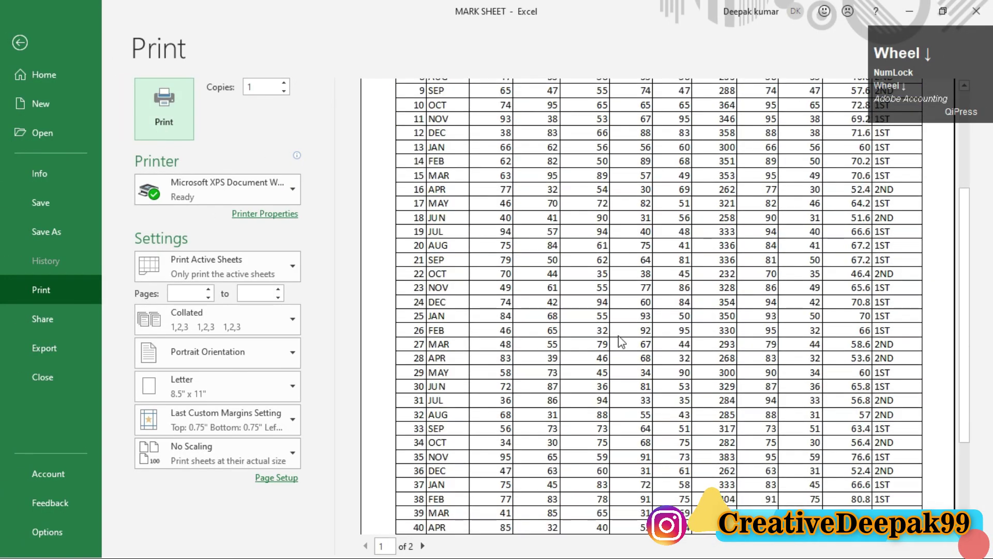
scroll(621, 341, down, 3)
click(422, 547)
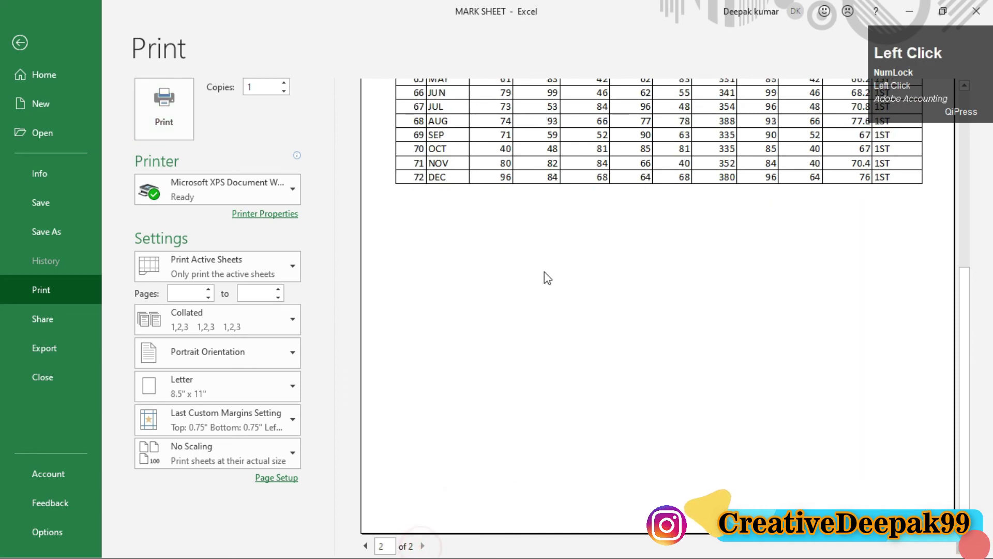
scroll(541, 266, up, 4)
scroll(541, 266, up, 3)
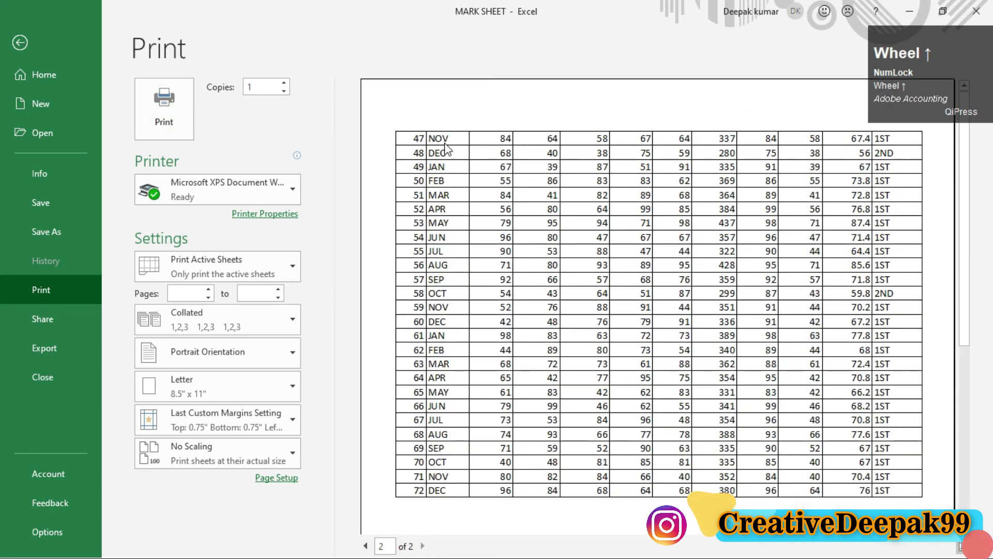
click(21, 44)
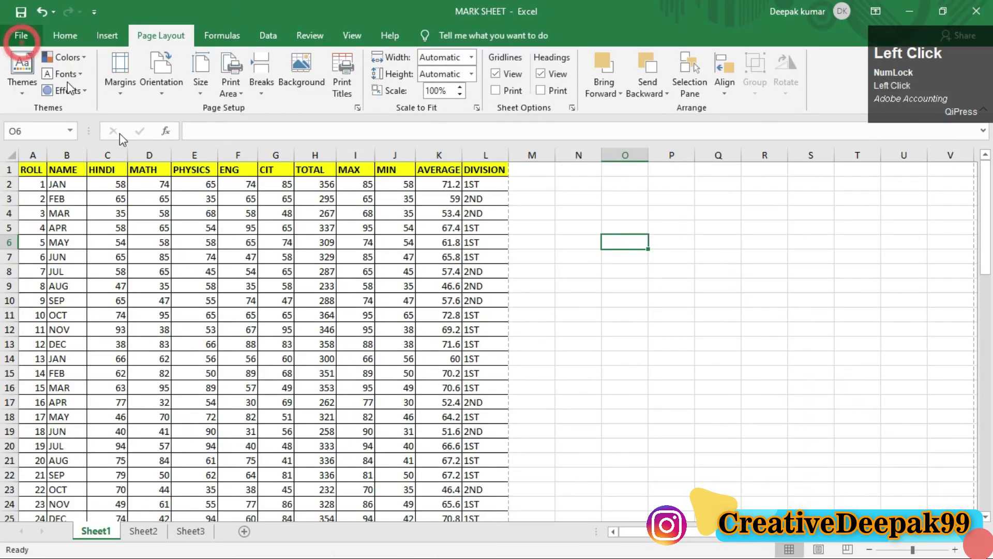
click(594, 282)
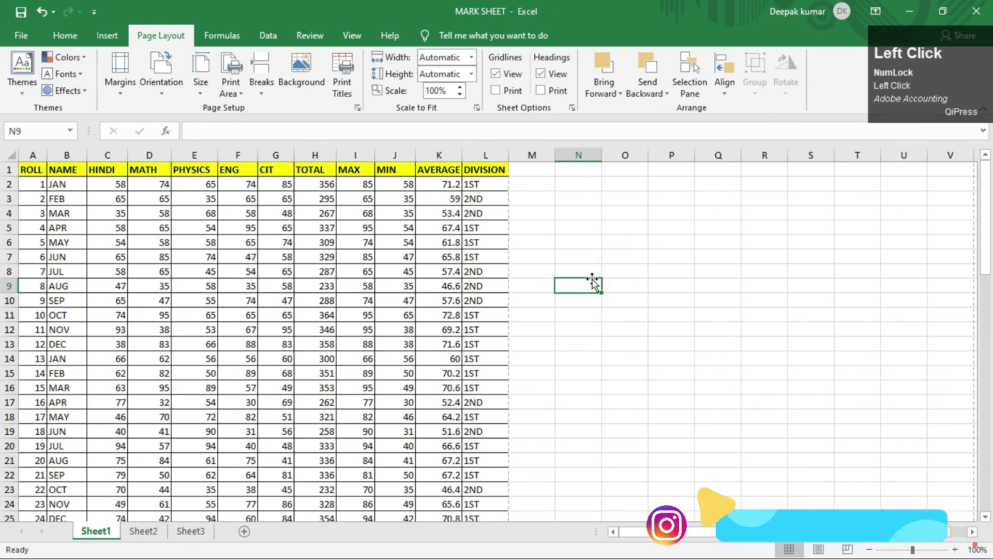